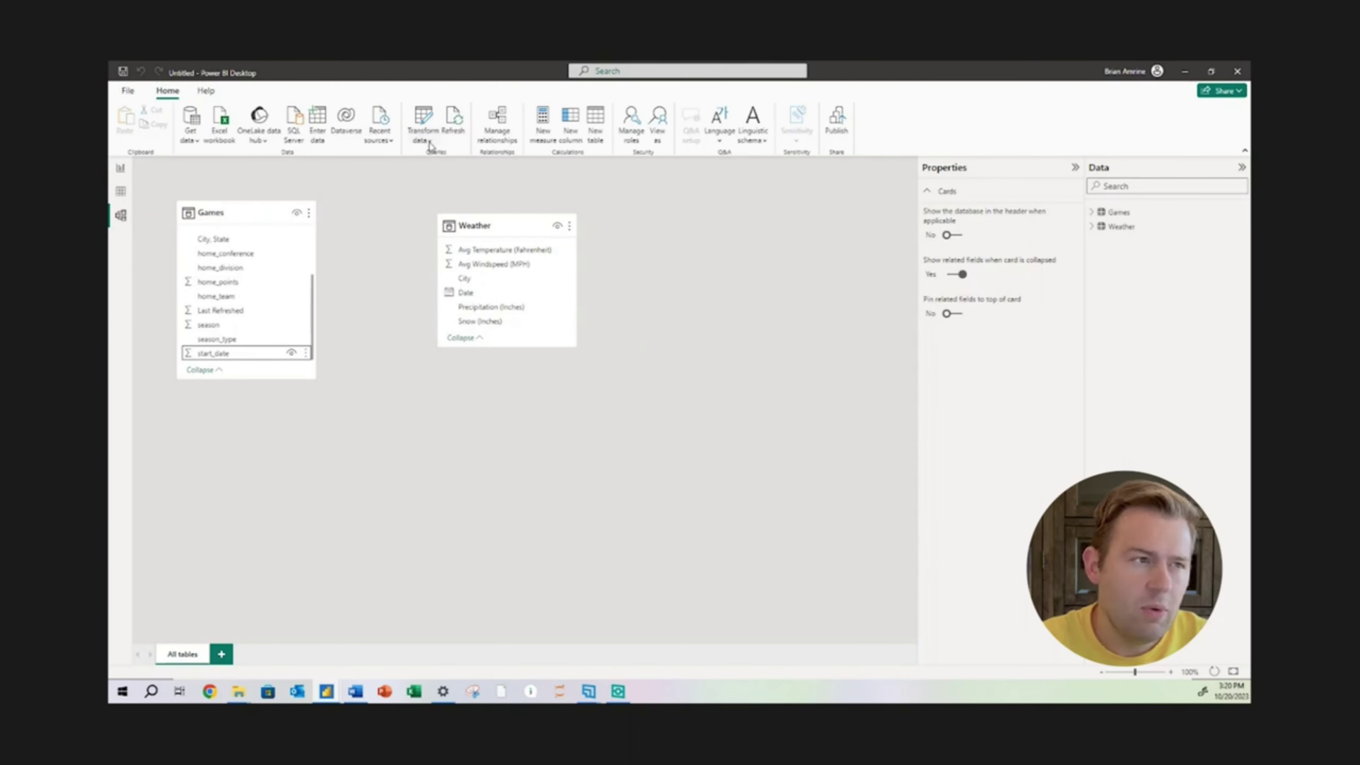
Step: Switch from the model to the report page and open the Games table's query for editing in the Power Query Editor
click(120, 169)
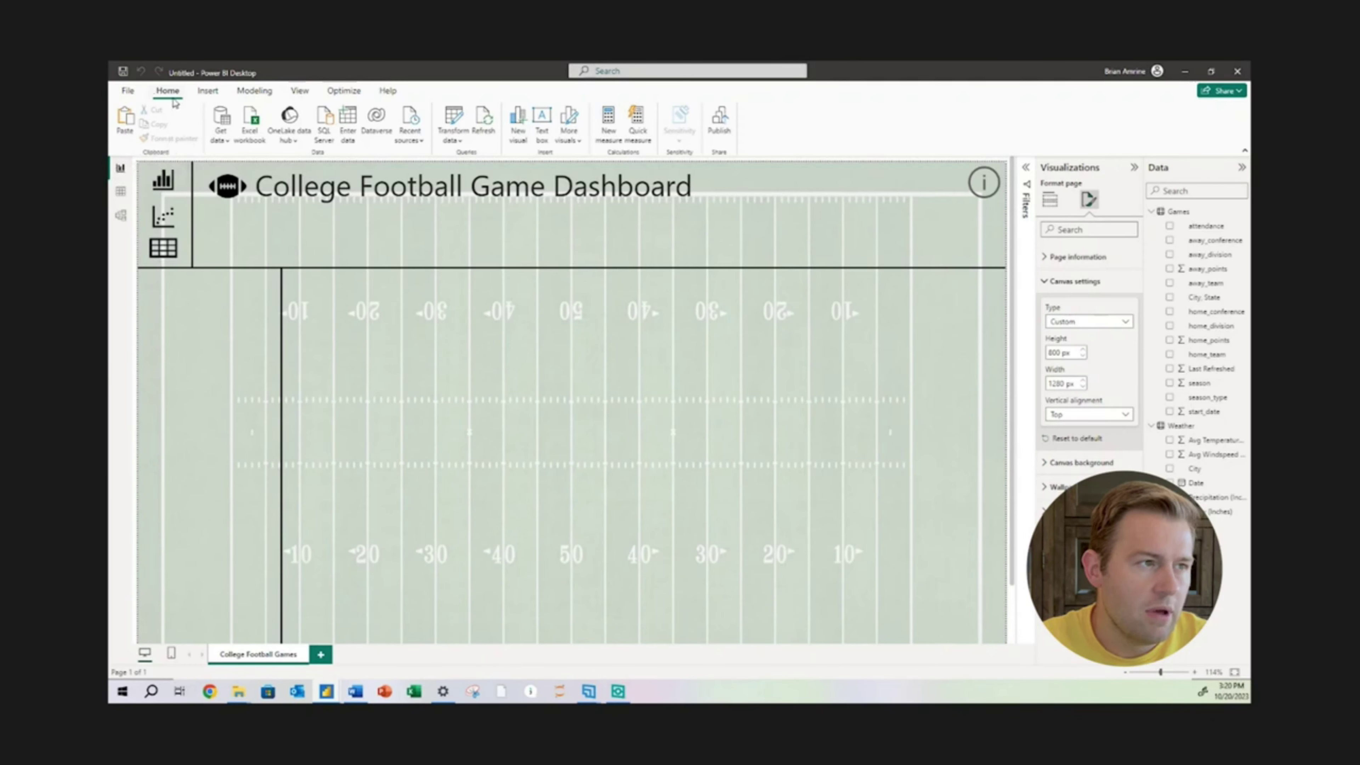
click(450, 141)
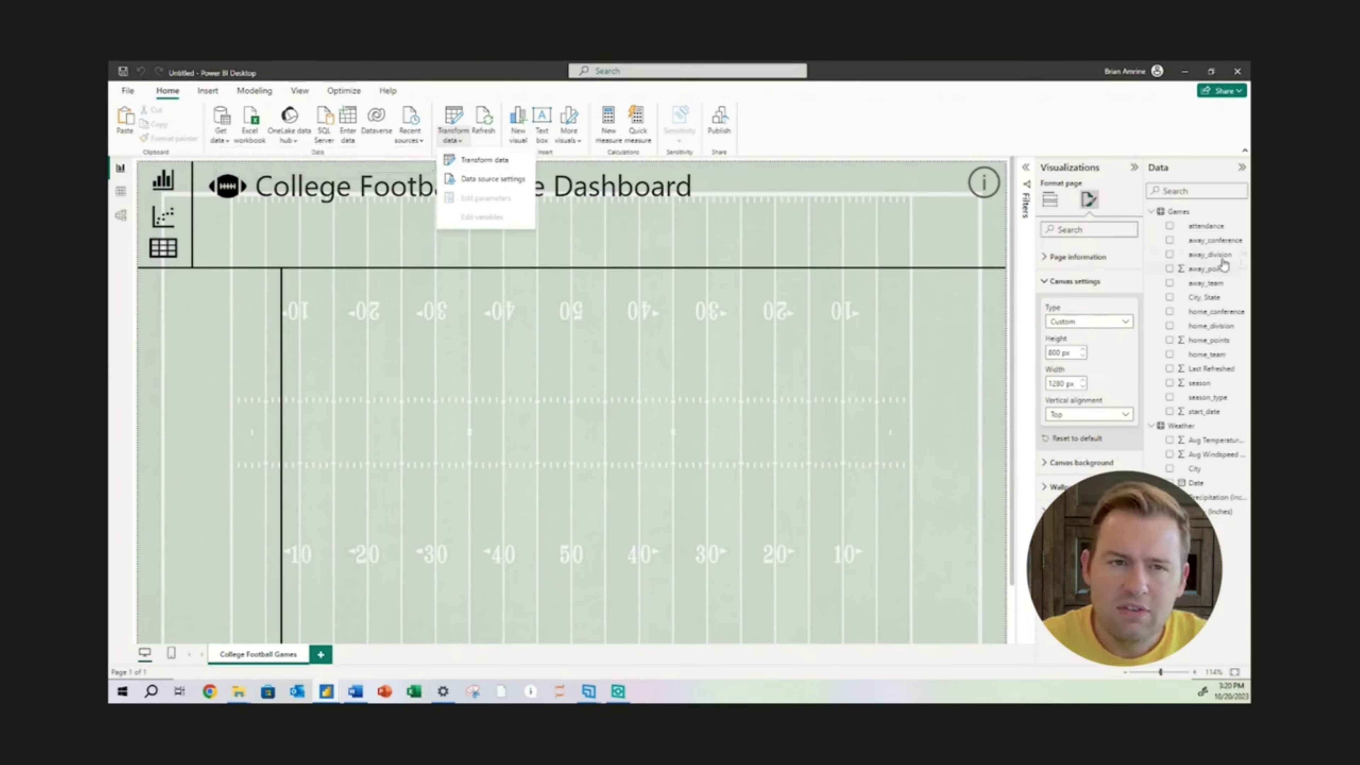
mouse_move(1222, 219)
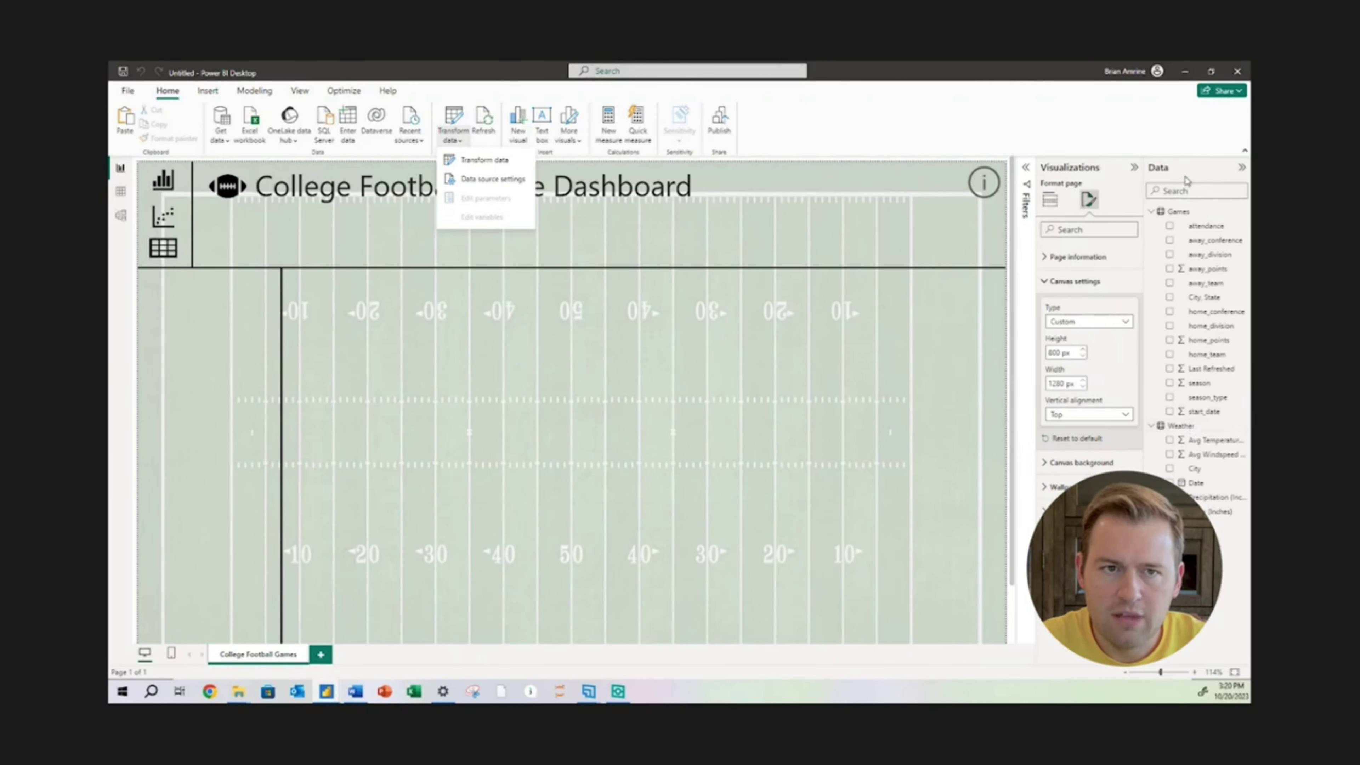
click(1241, 211)
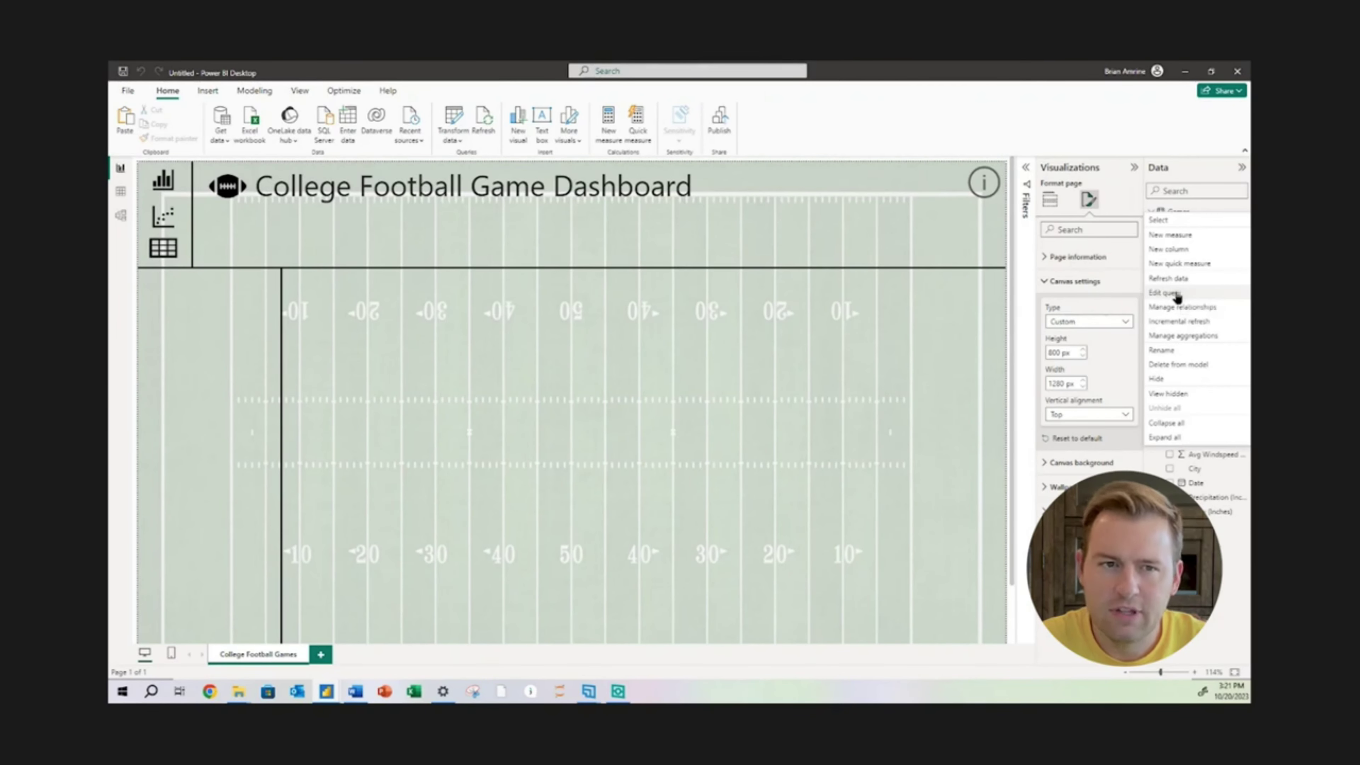
click(1164, 292)
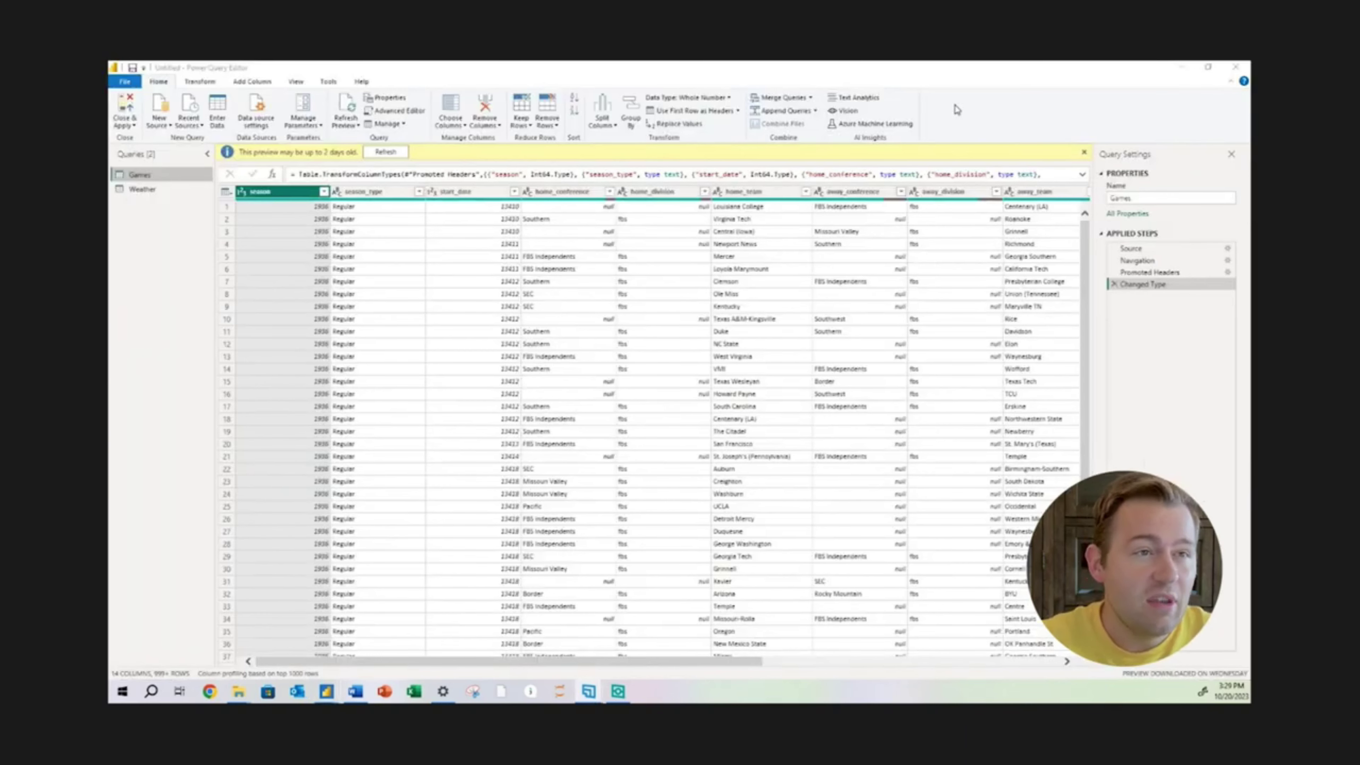
drag(956, 73, 952, 108)
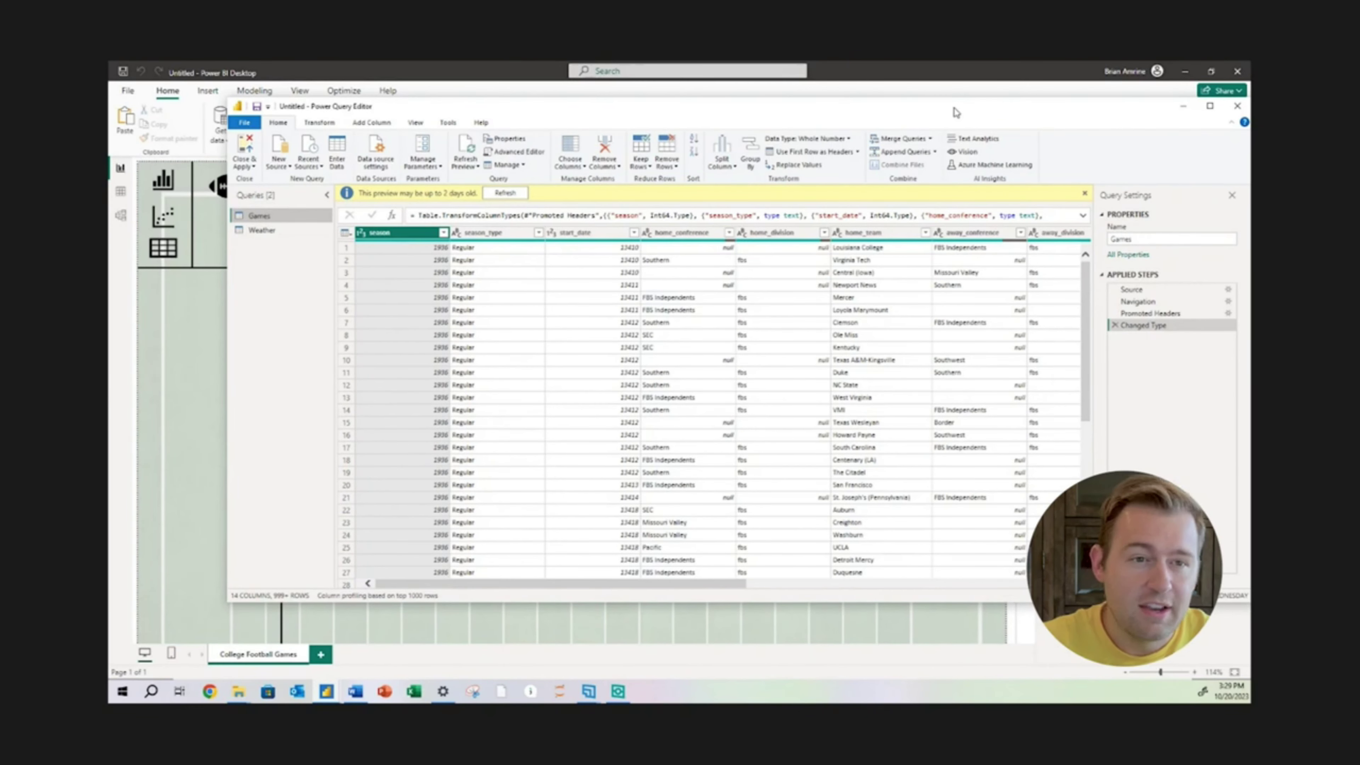
double_click(956, 111)
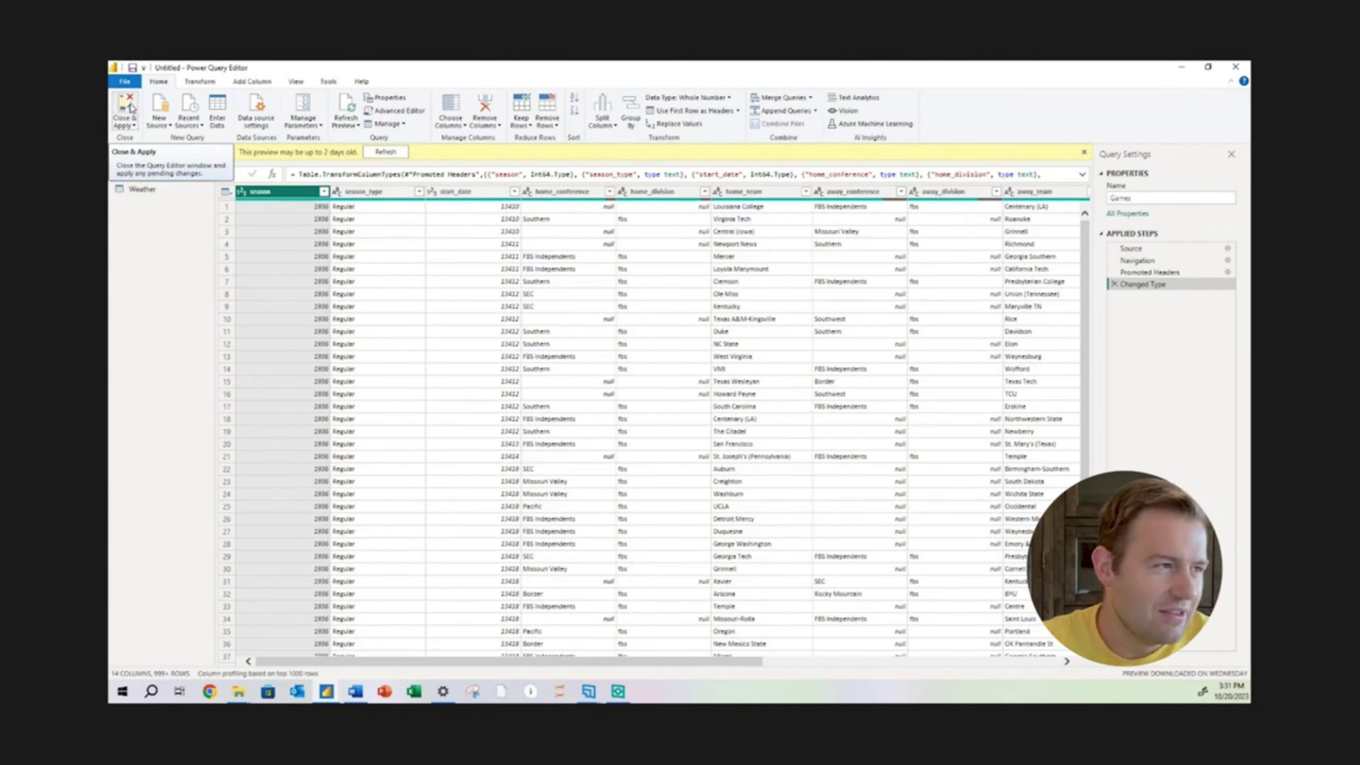
Step: Look through the available new data source types and preview the Weather query's data before returning to the Games query
click(154, 127)
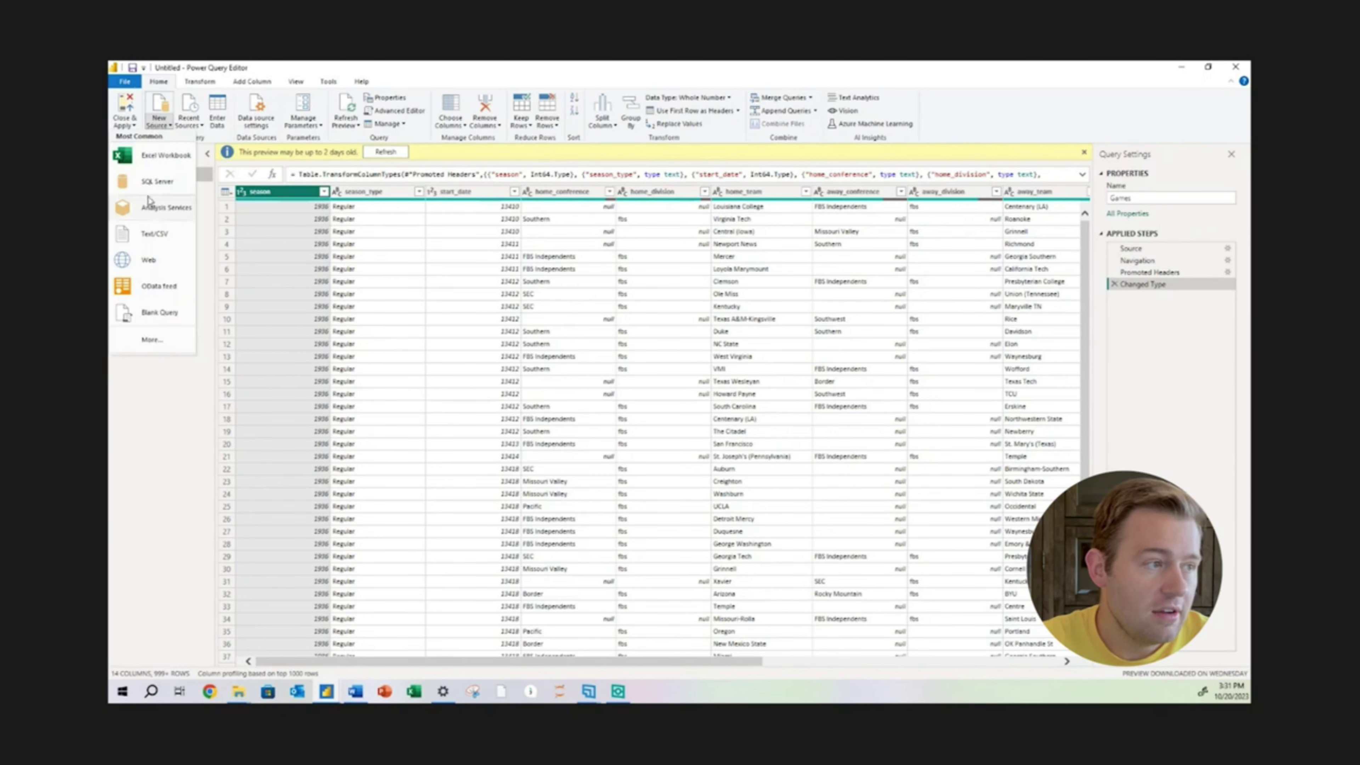
click(144, 340)
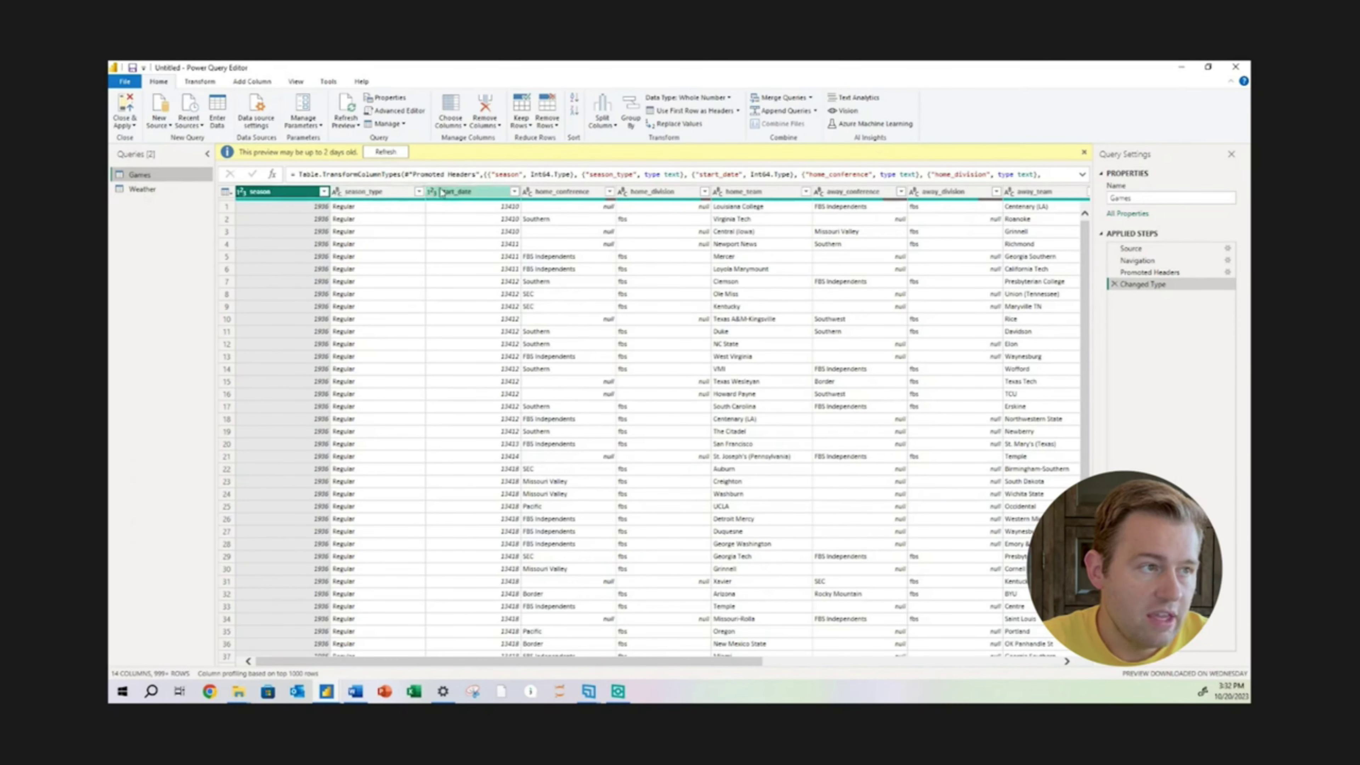
click(152, 189)
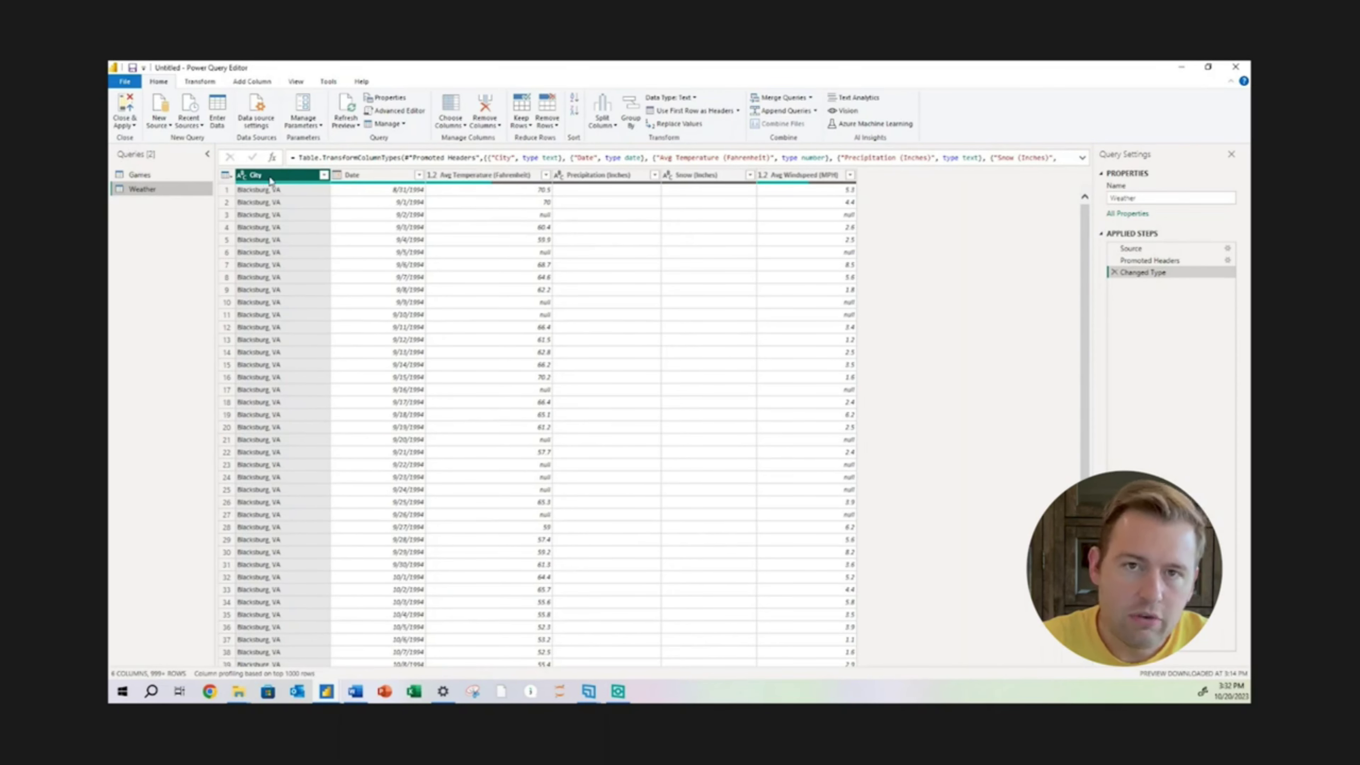
click(140, 174)
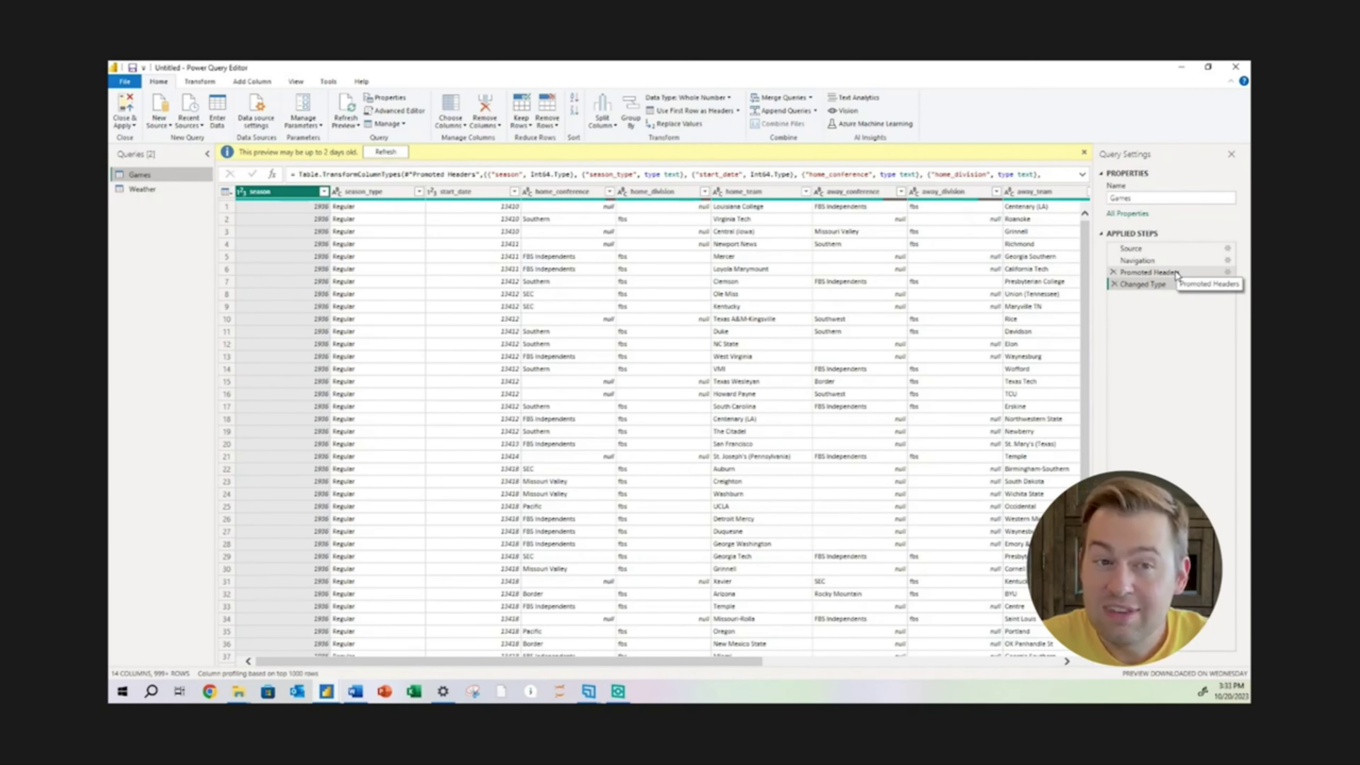
Step: Delete the Promoted Headers and Changed Type steps from the Games query, and promote the first row to headers again
click(1130, 273)
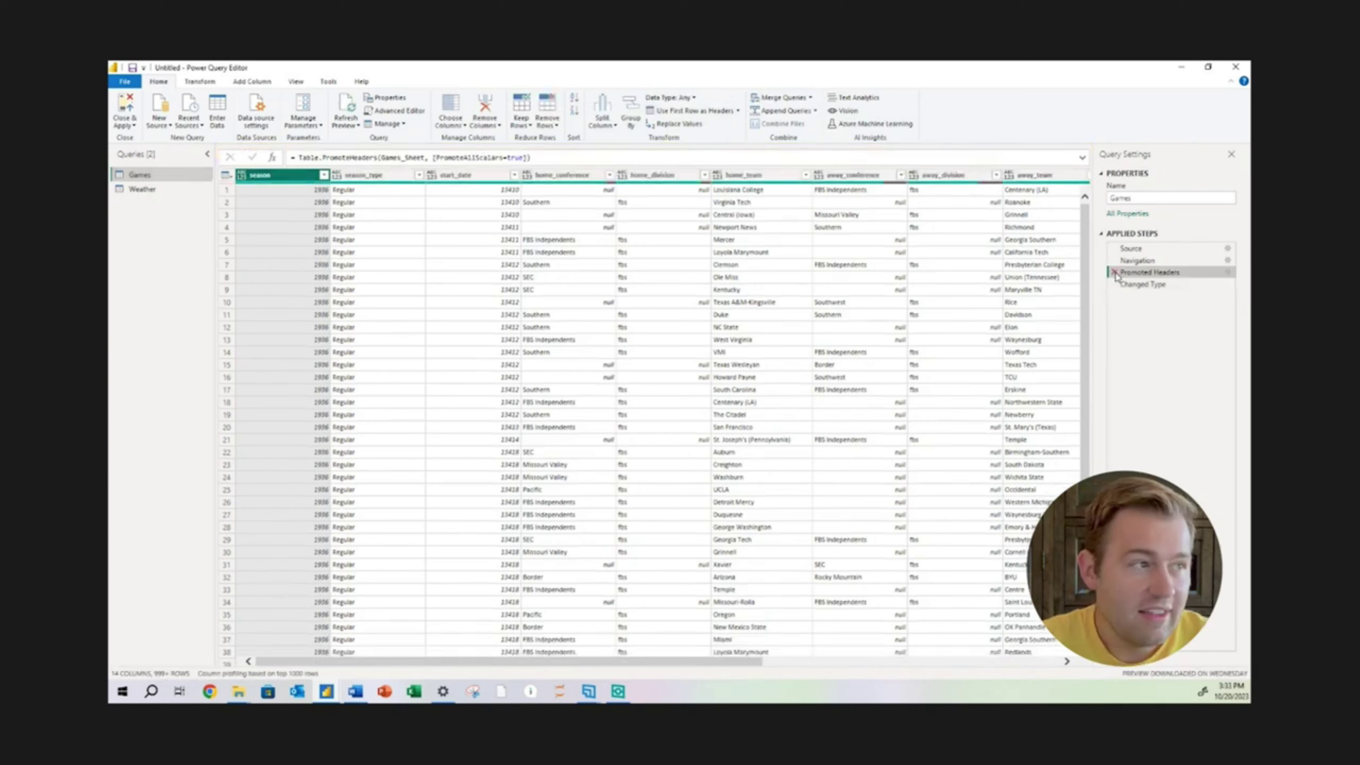
click(1114, 273)
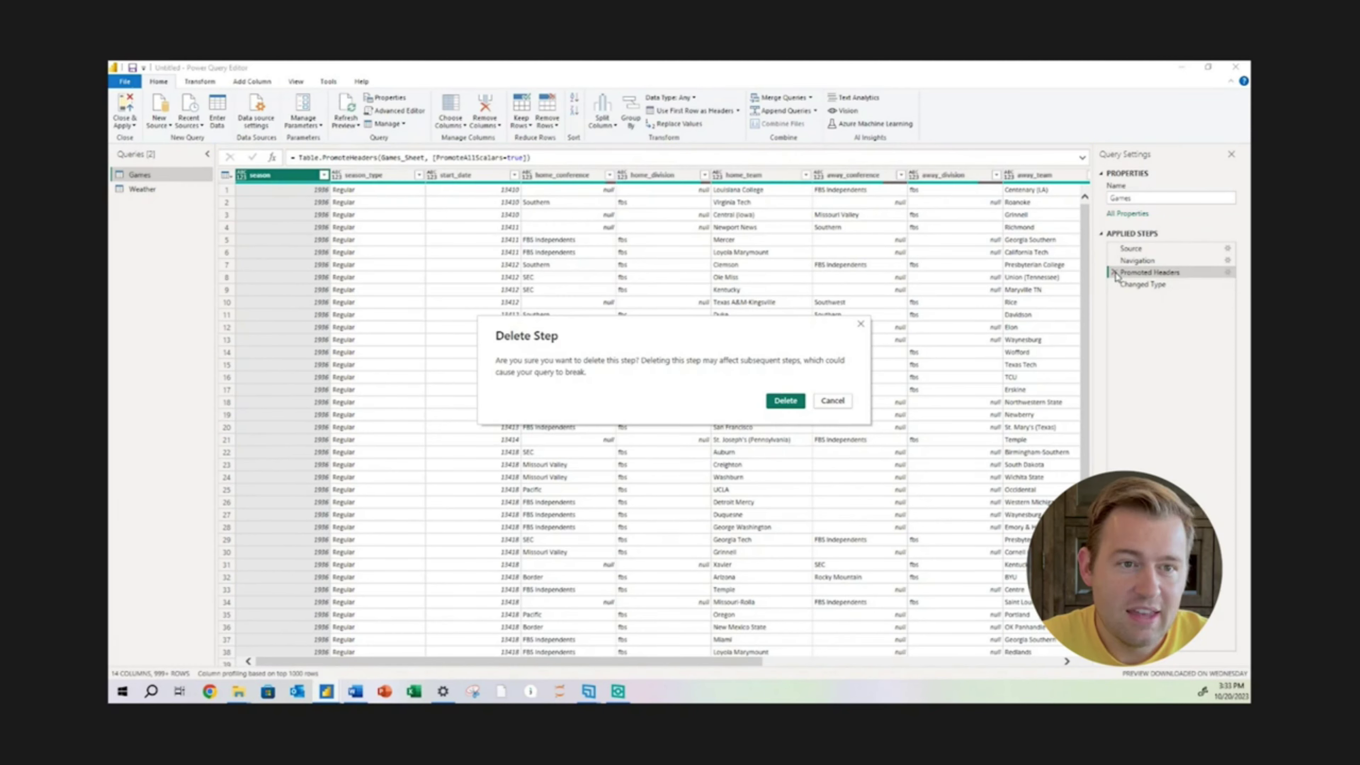
click(785, 400)
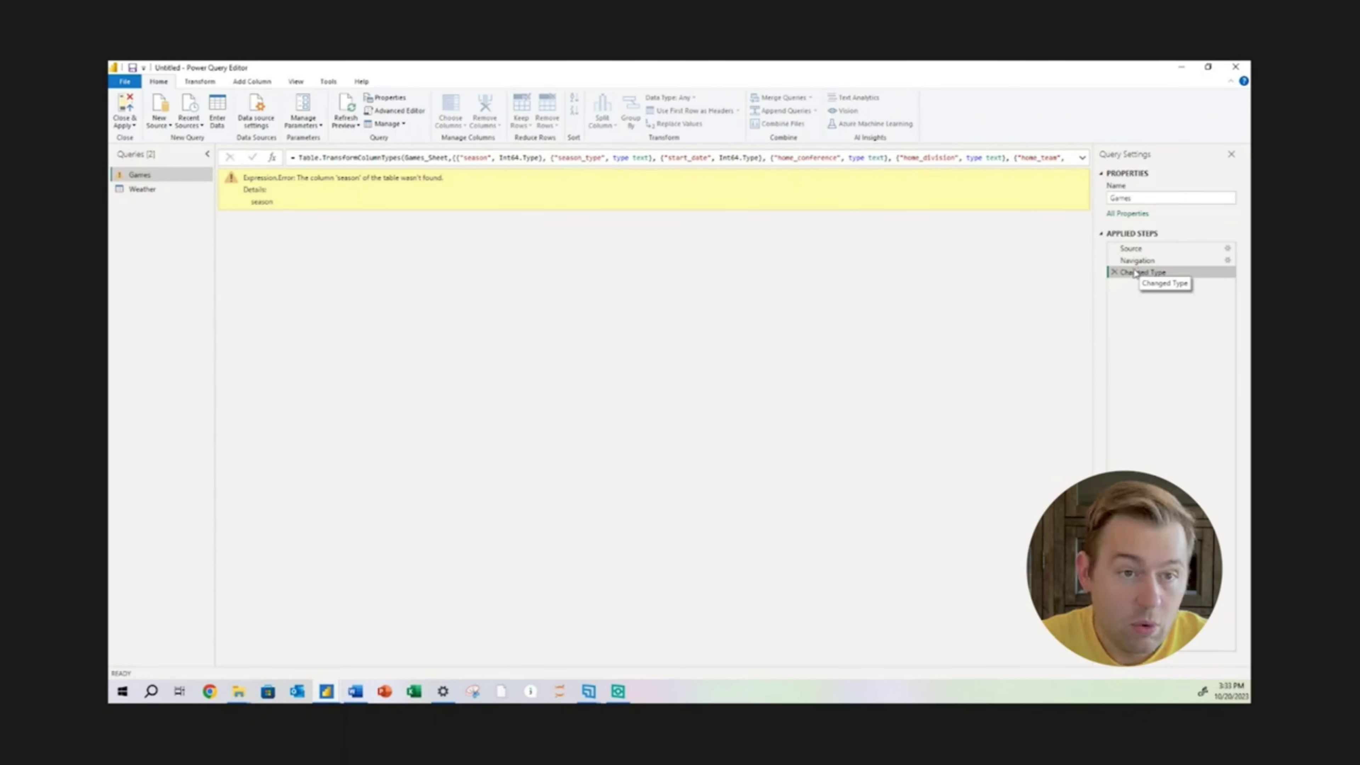
click(1114, 272)
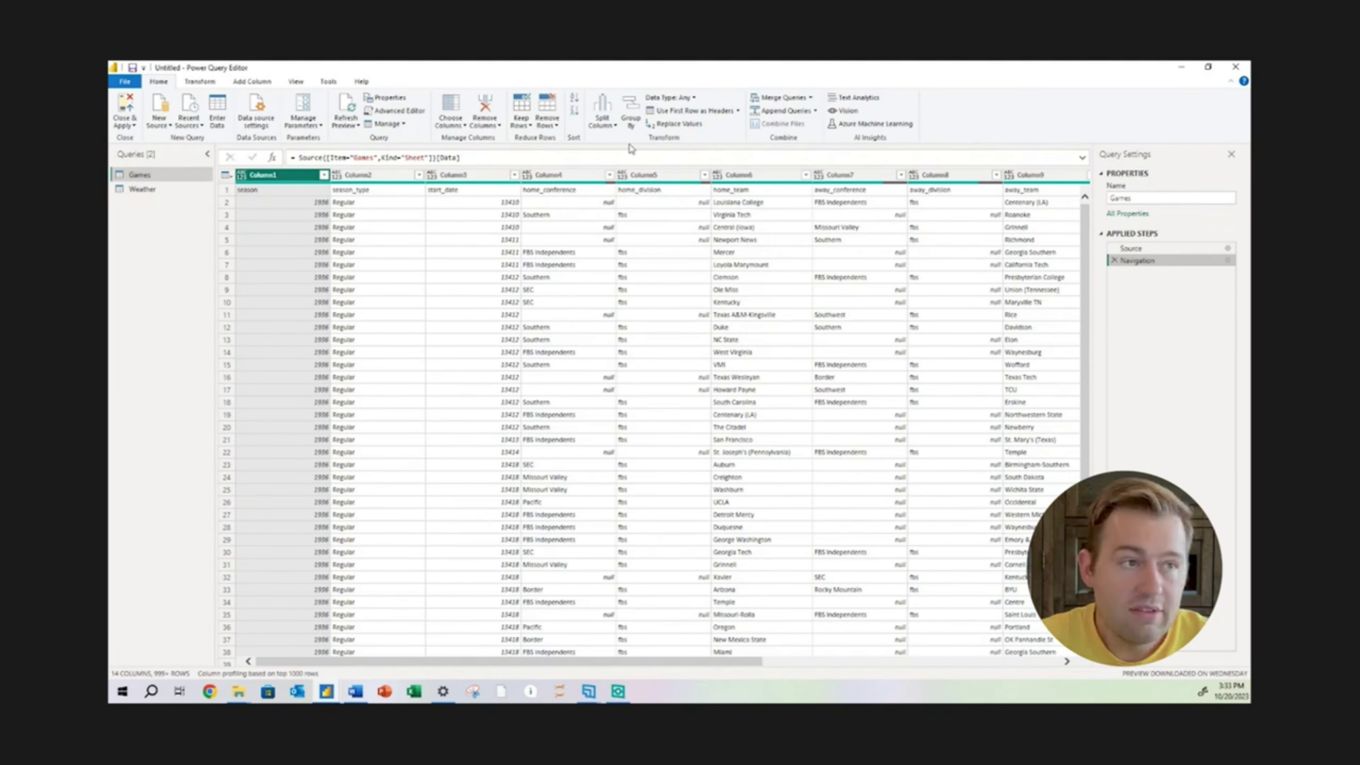
click(692, 117)
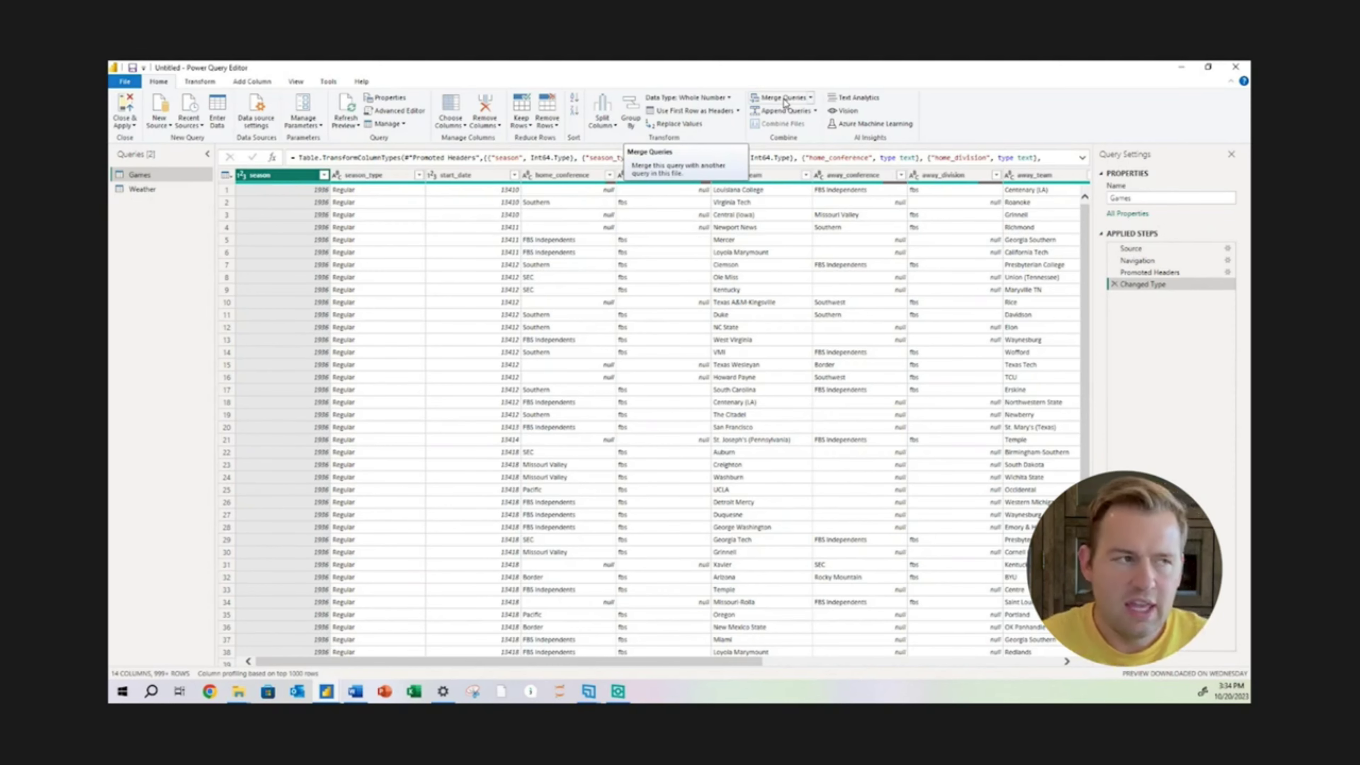
Step: View the Games and Weather tables in the data model, and return to the Power Query Editor over the report page
drag(796, 68, 878, 248)
click(122, 217)
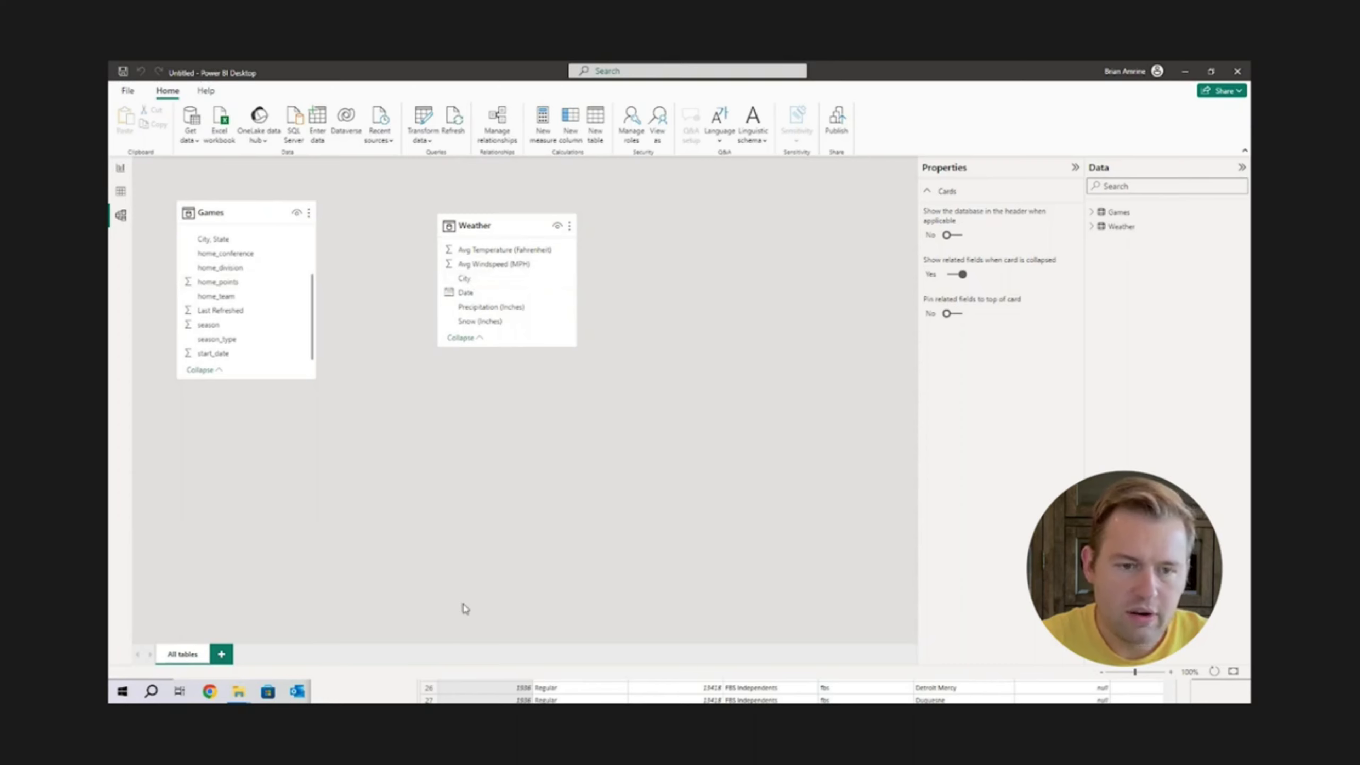
click(123, 171)
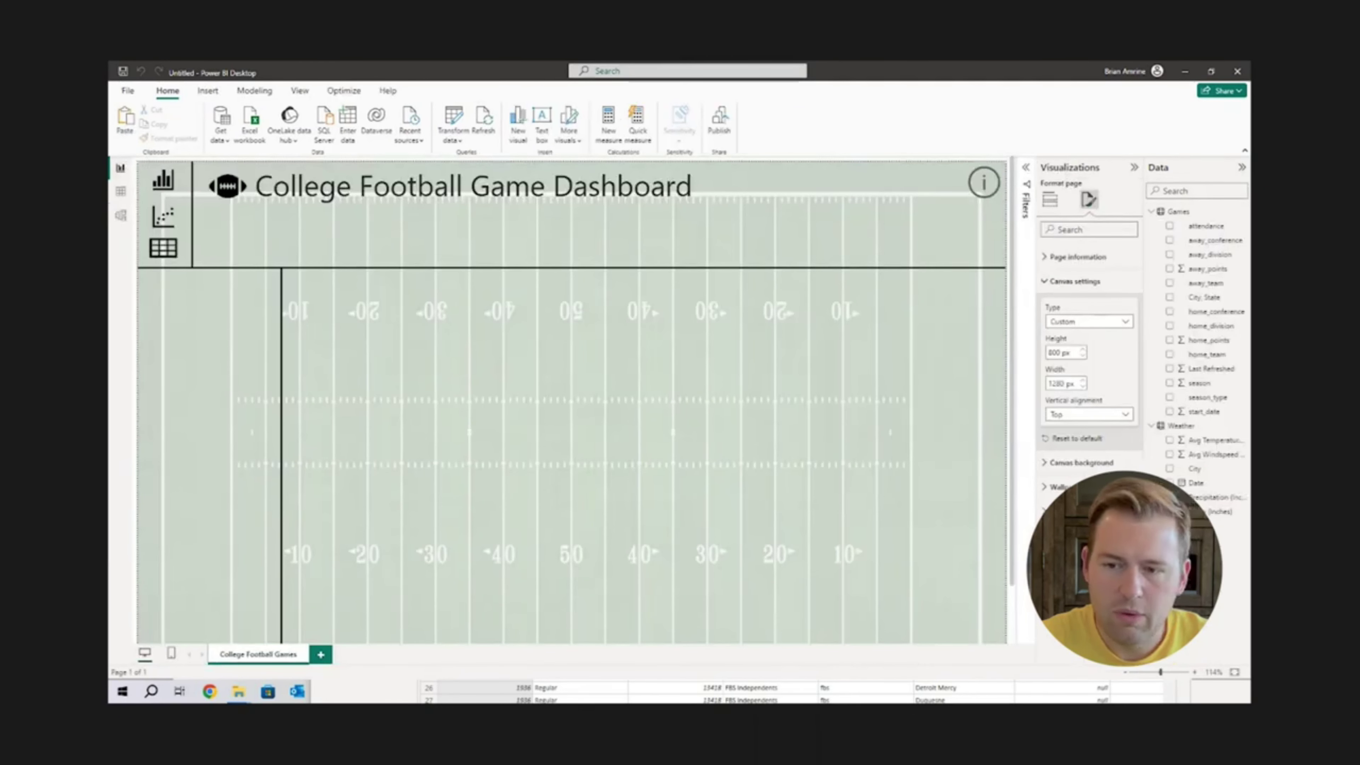
key(alt+Tab)
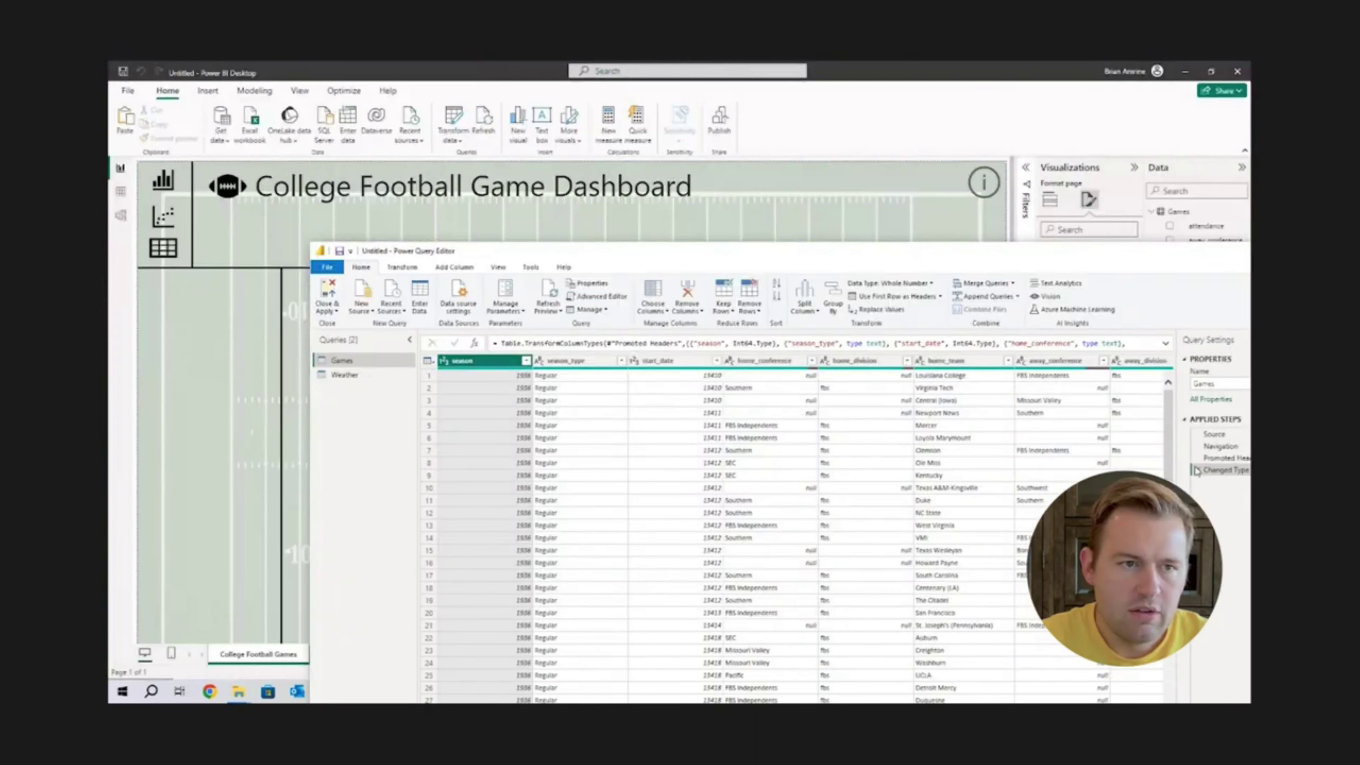
drag(948, 253, 810, 144)
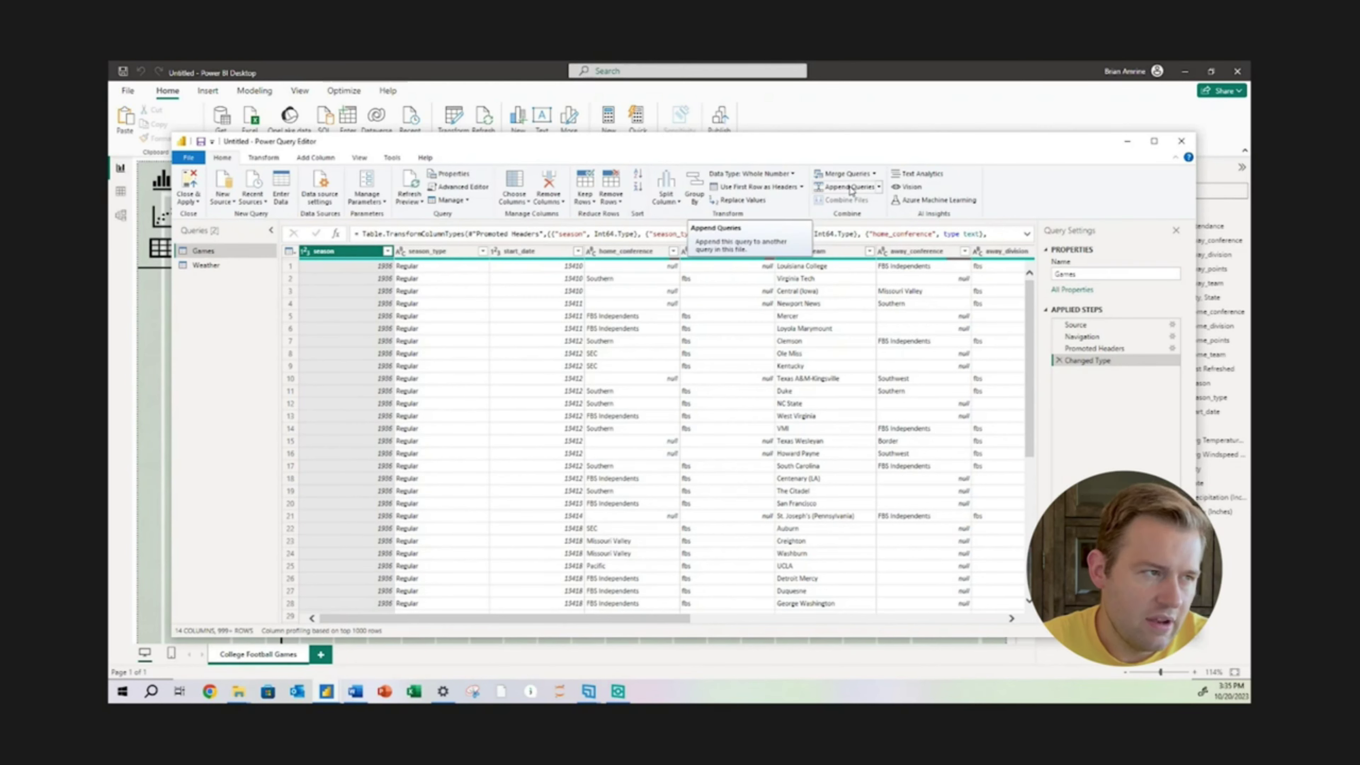
click(263, 159)
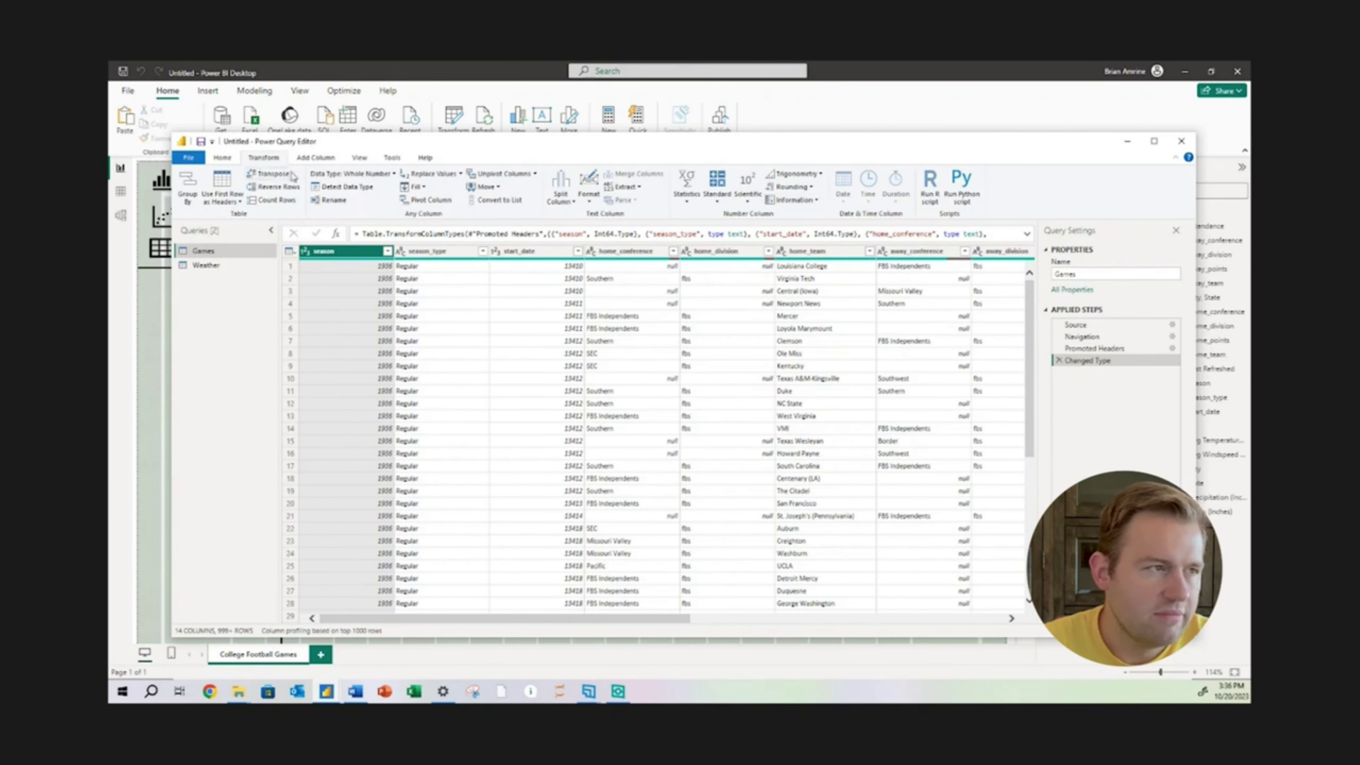
click(315, 157)
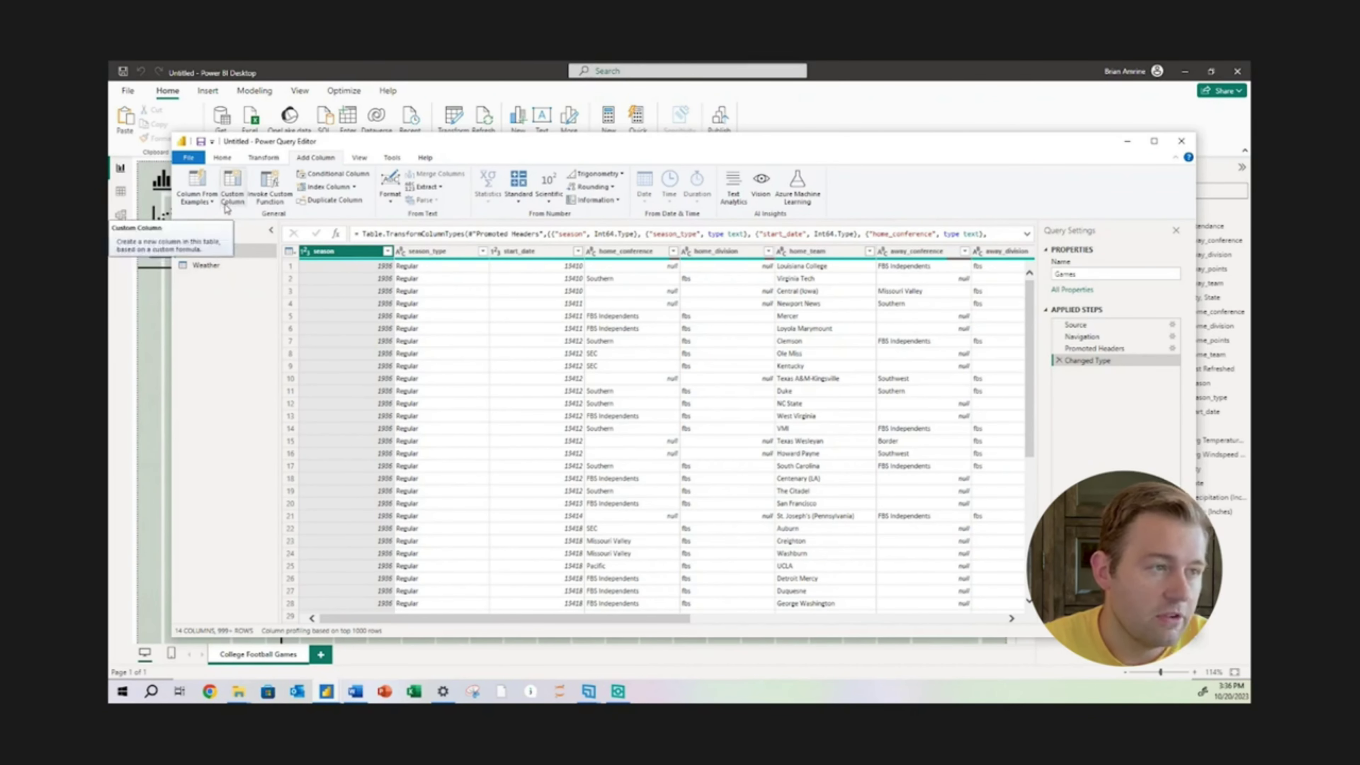
click(359, 158)
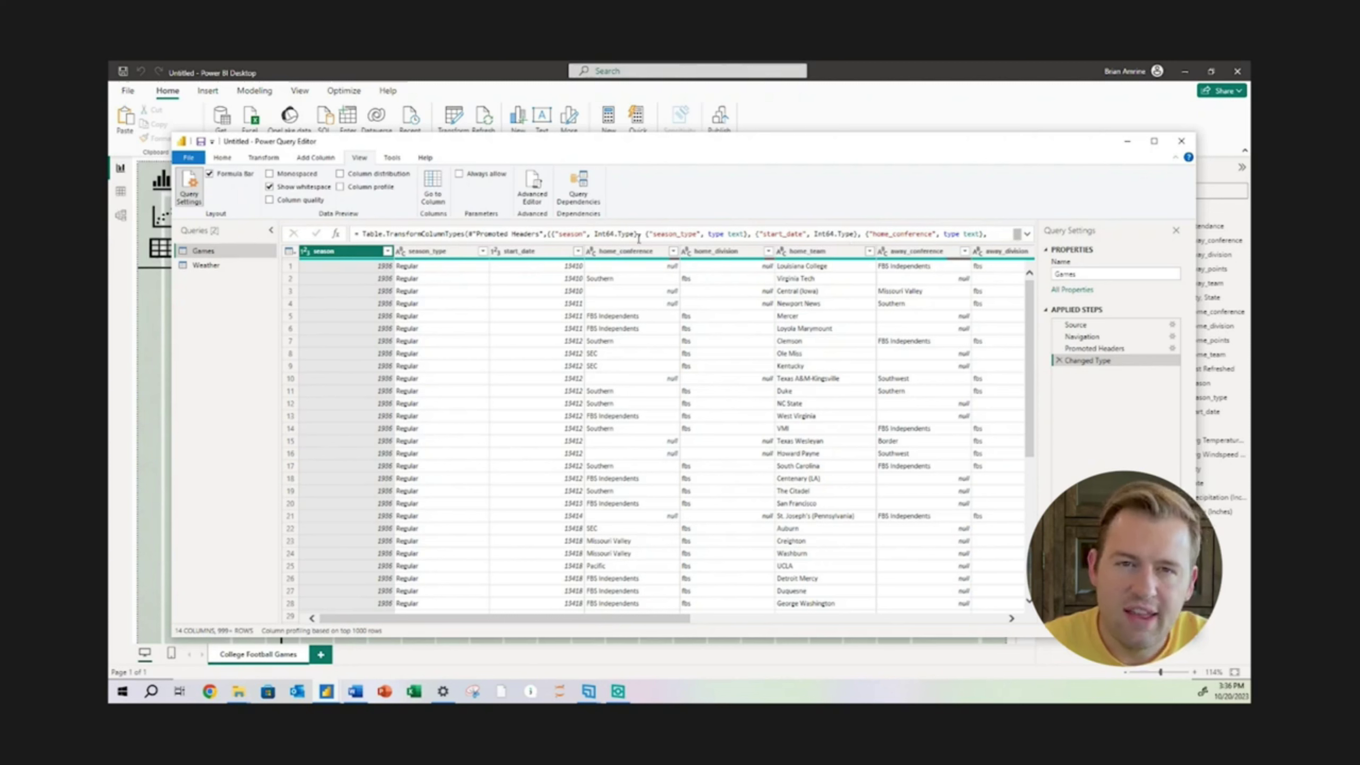
Step: Examine the full formulas behind the Games query's Source and Navigation steps in the expanded formula bar
click(1081, 326)
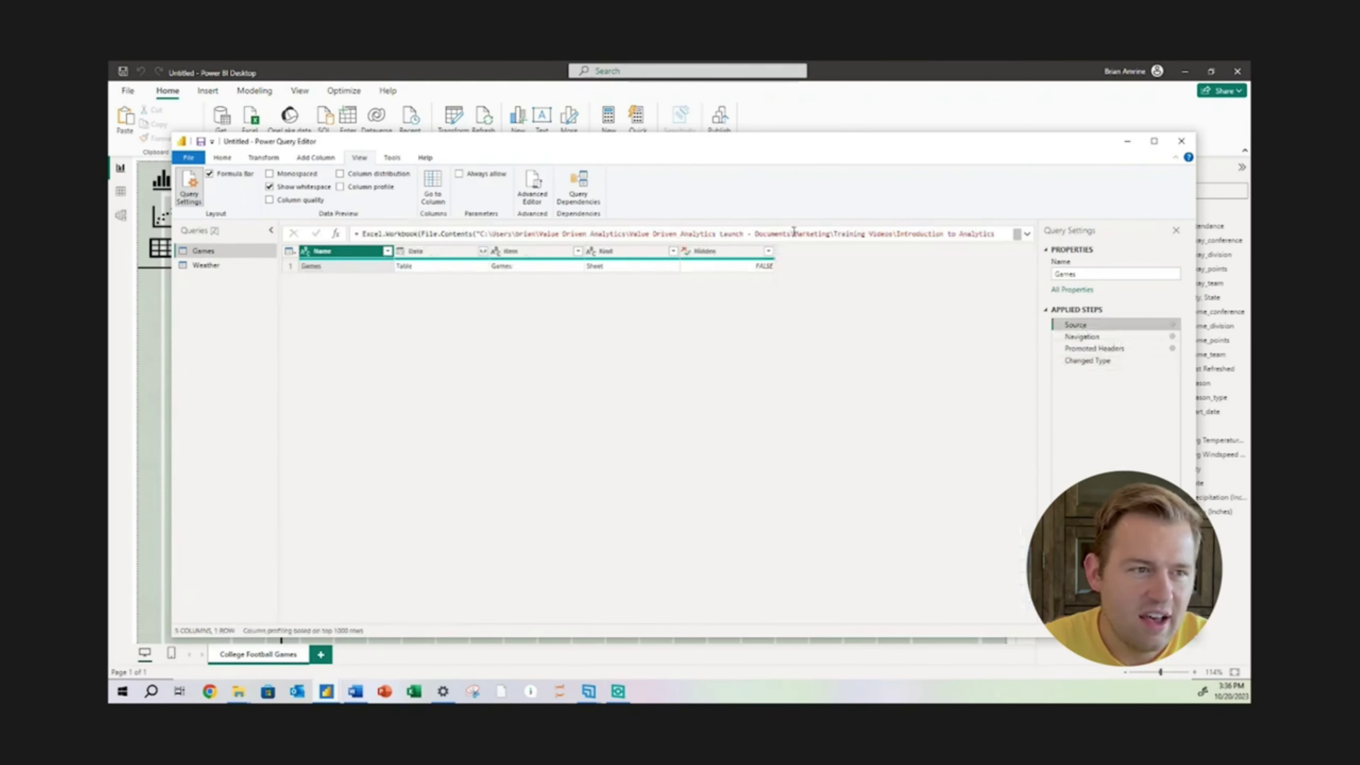
click(1026, 236)
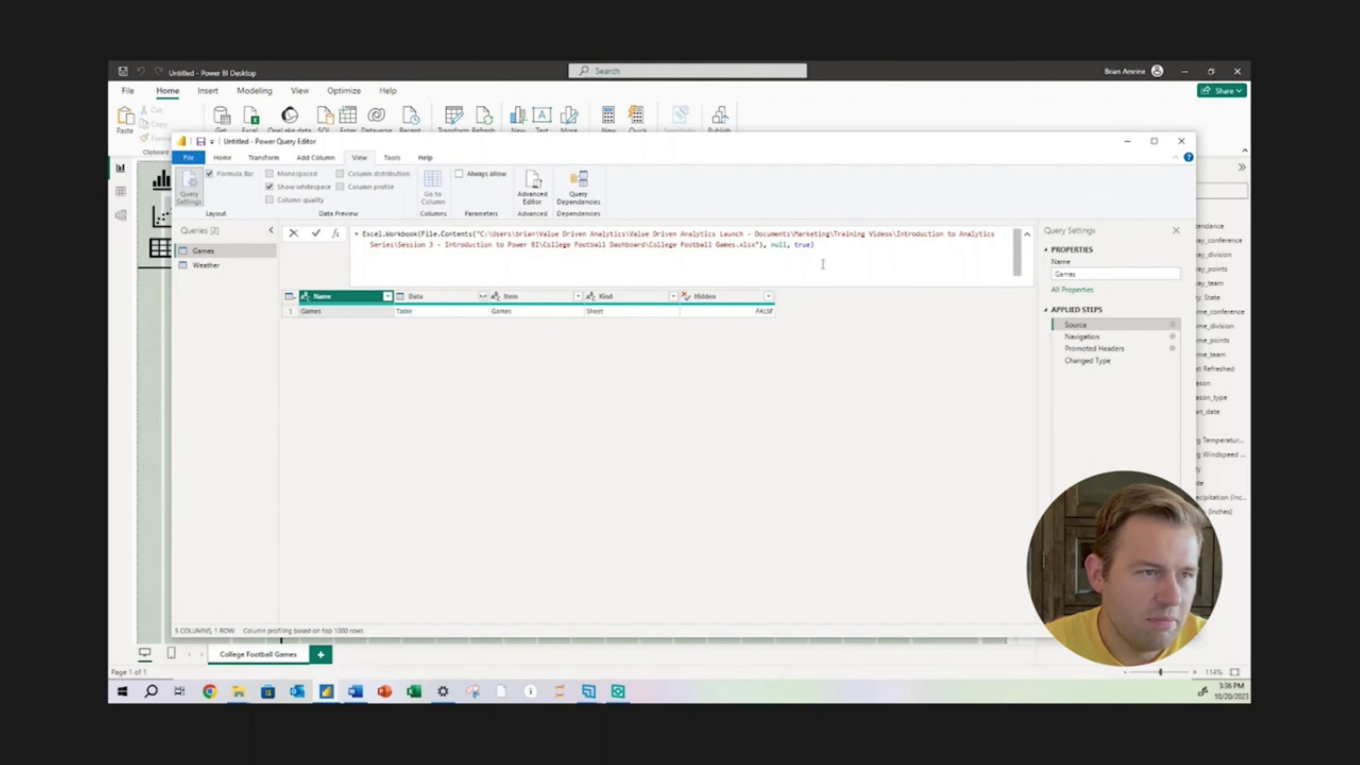
click(937, 352)
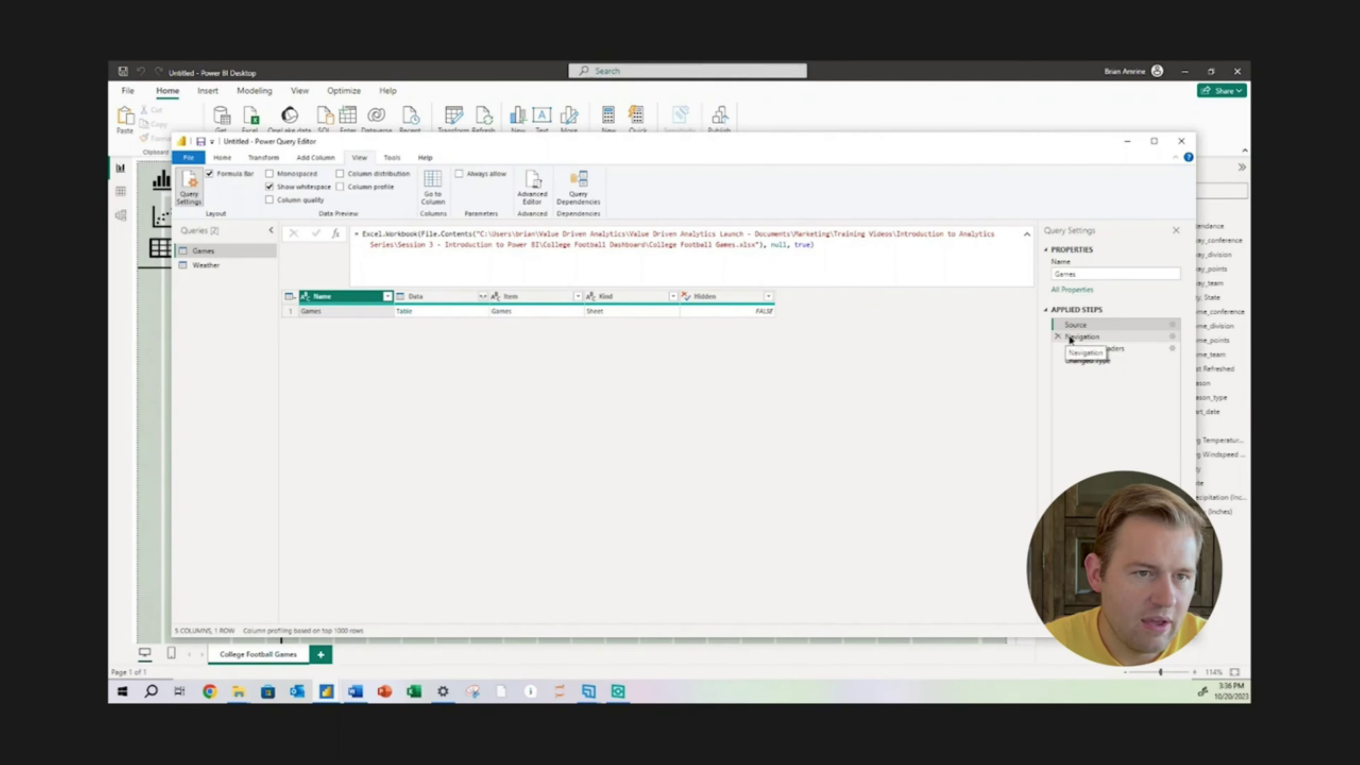
click(1083, 337)
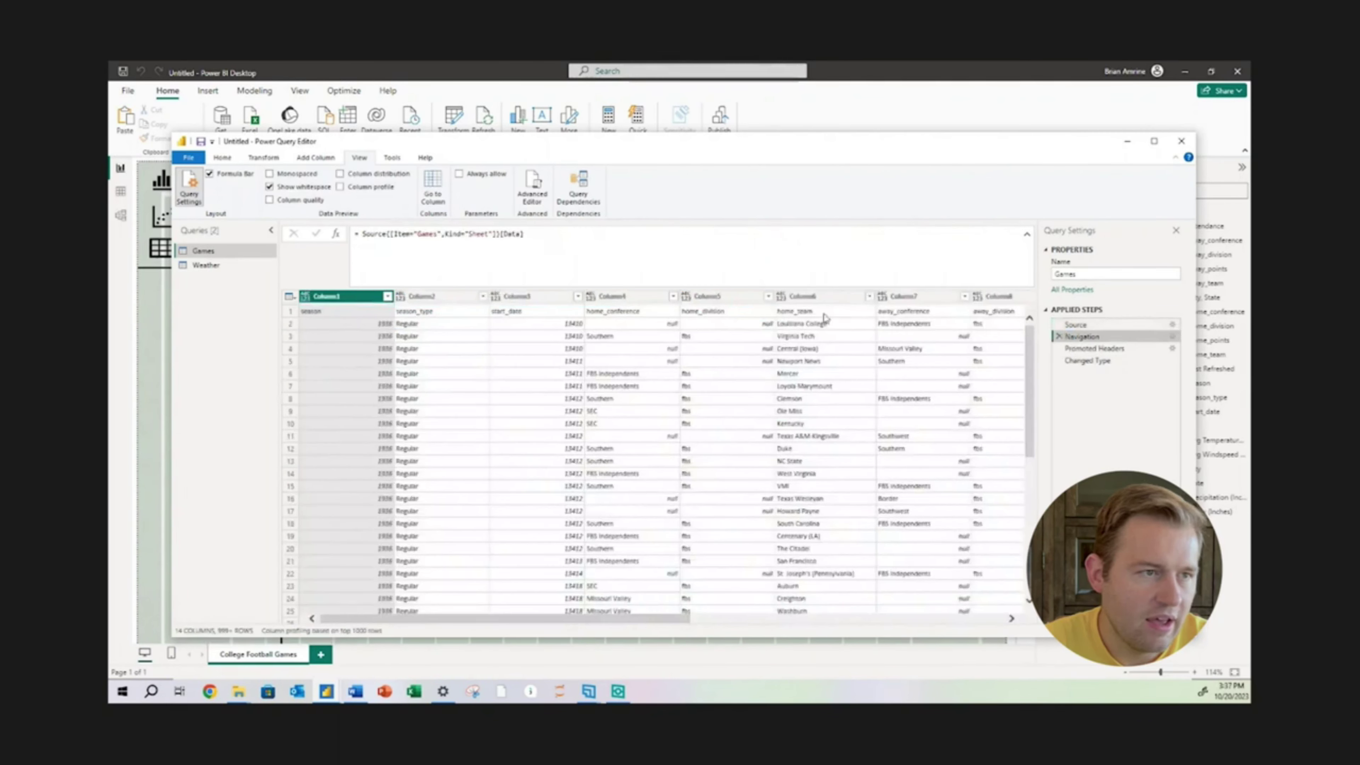
click(210, 174)
click(210, 174)
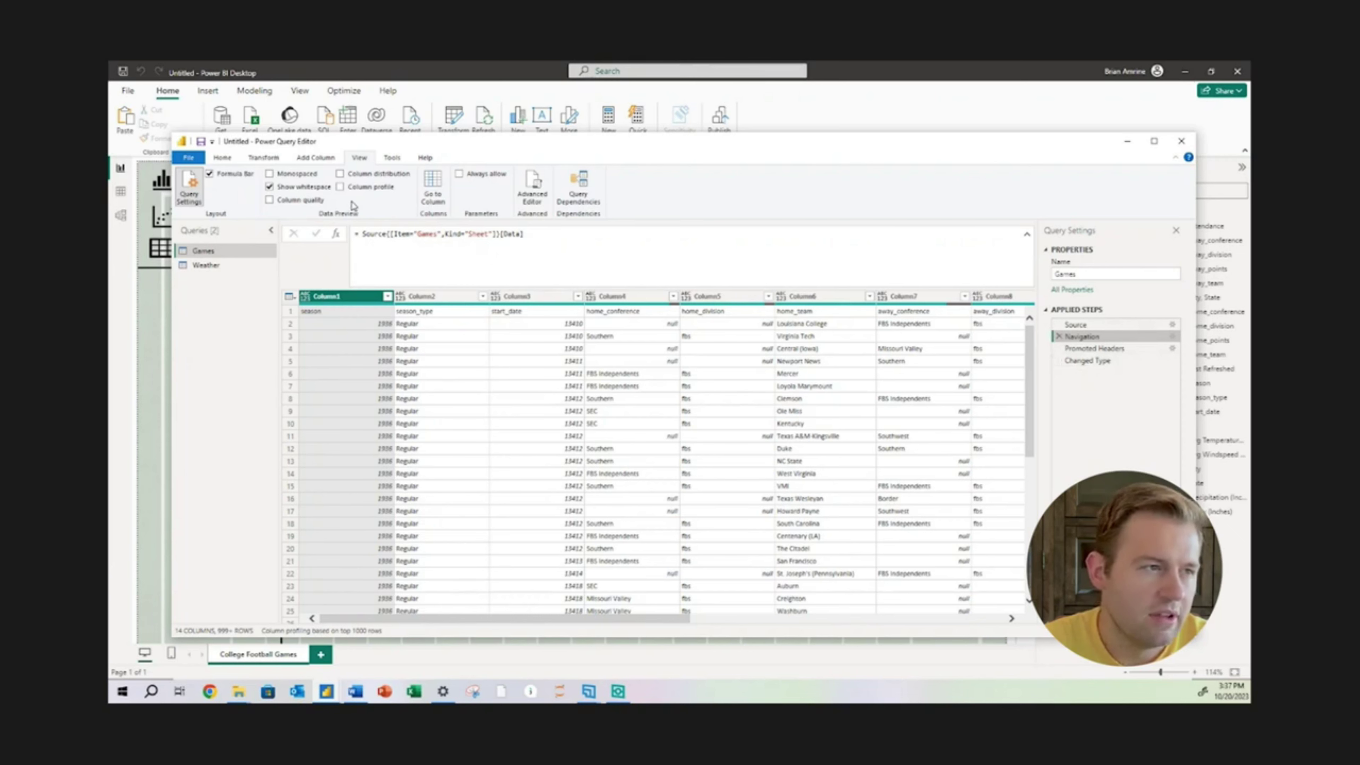
Step: Start a custom column named Merge Key in the Games query, following its Changed Type step
click(220, 157)
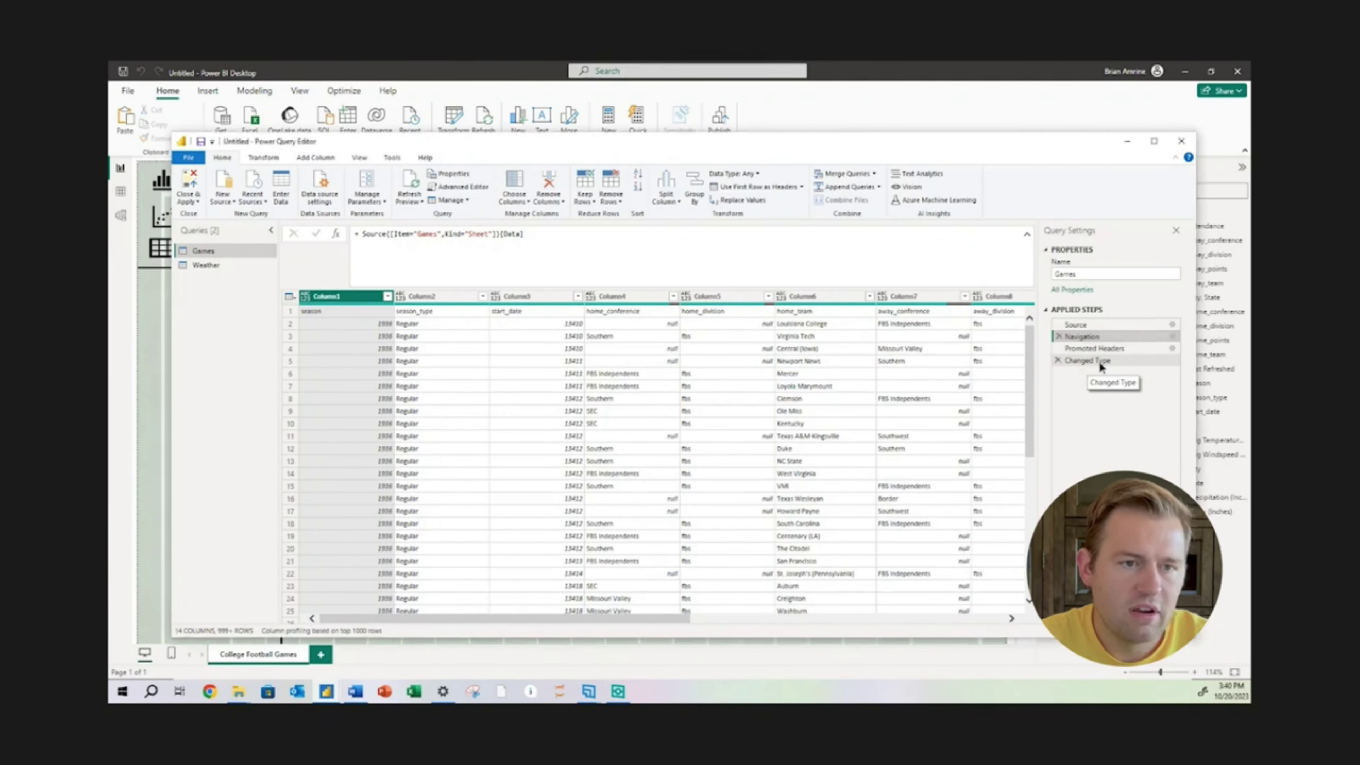
click(1097, 361)
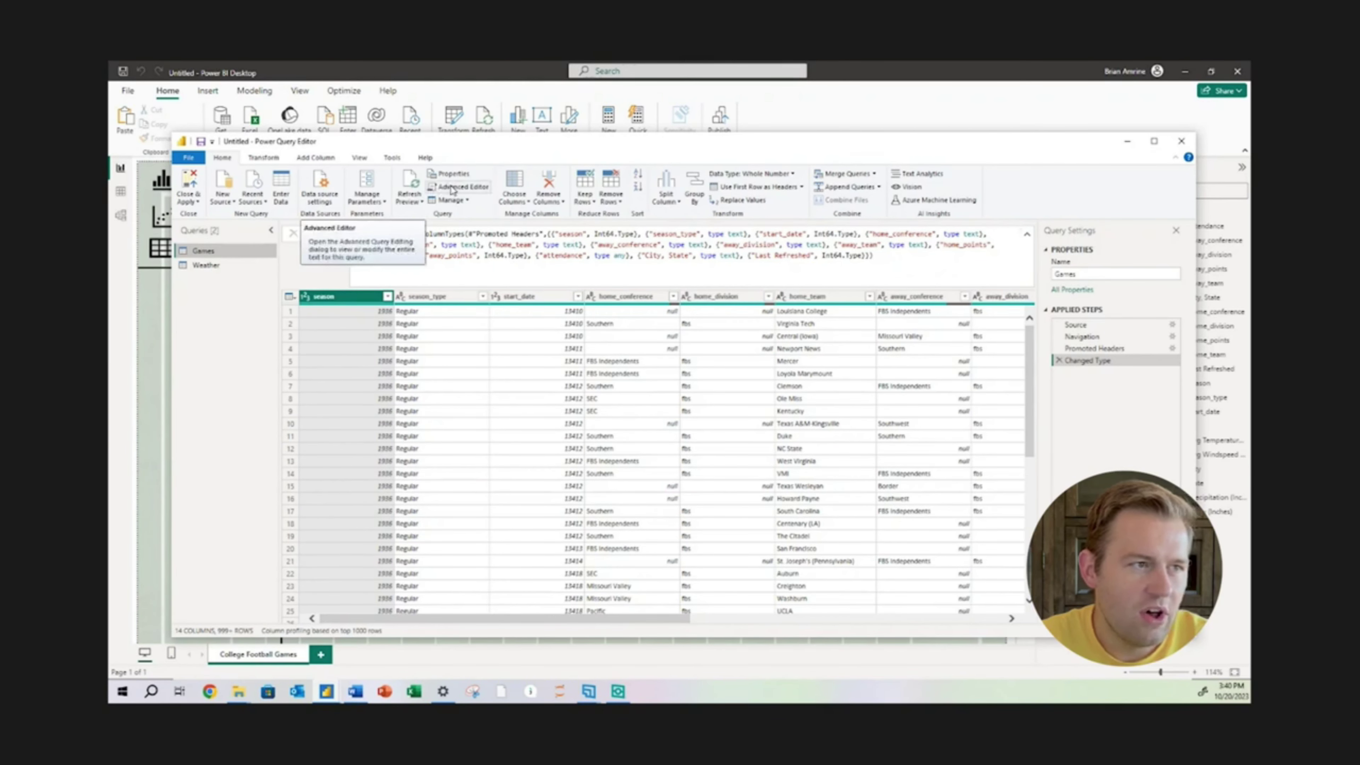
click(315, 158)
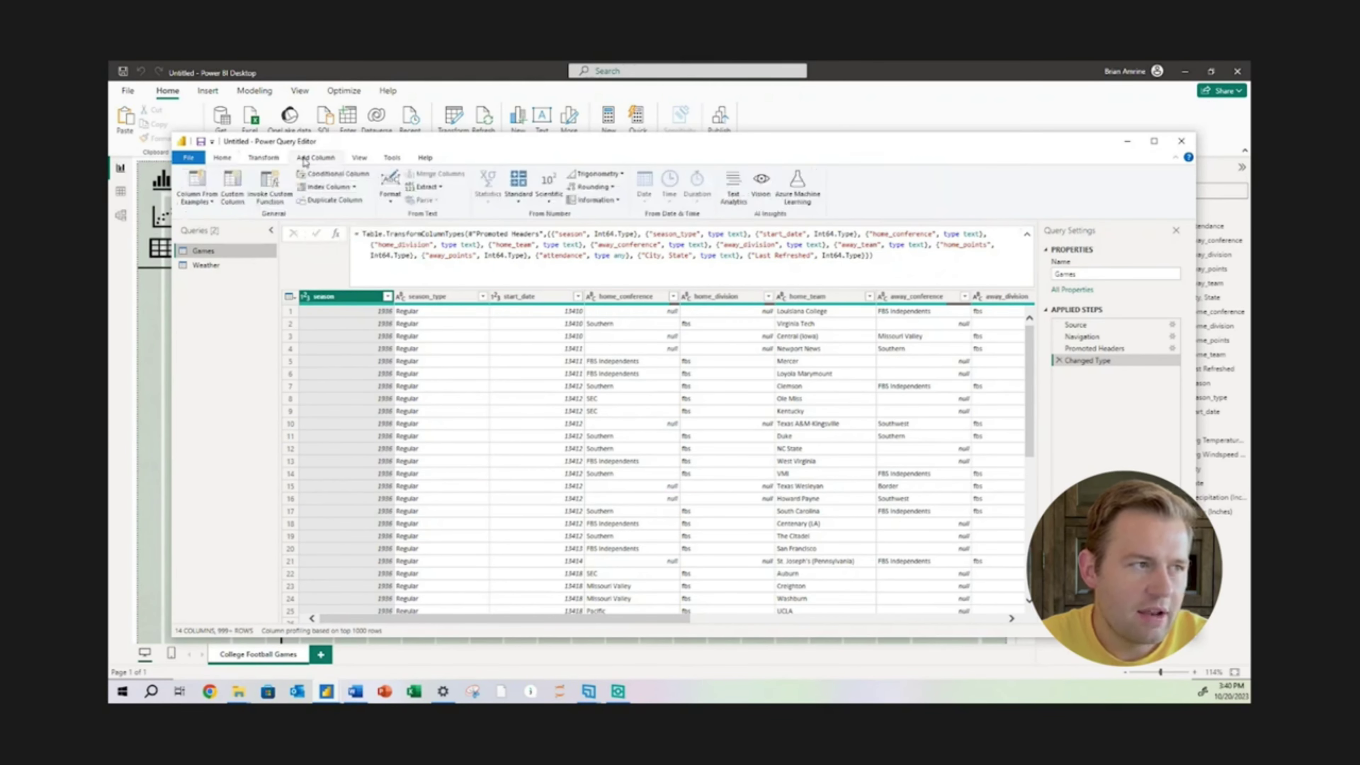
click(233, 190)
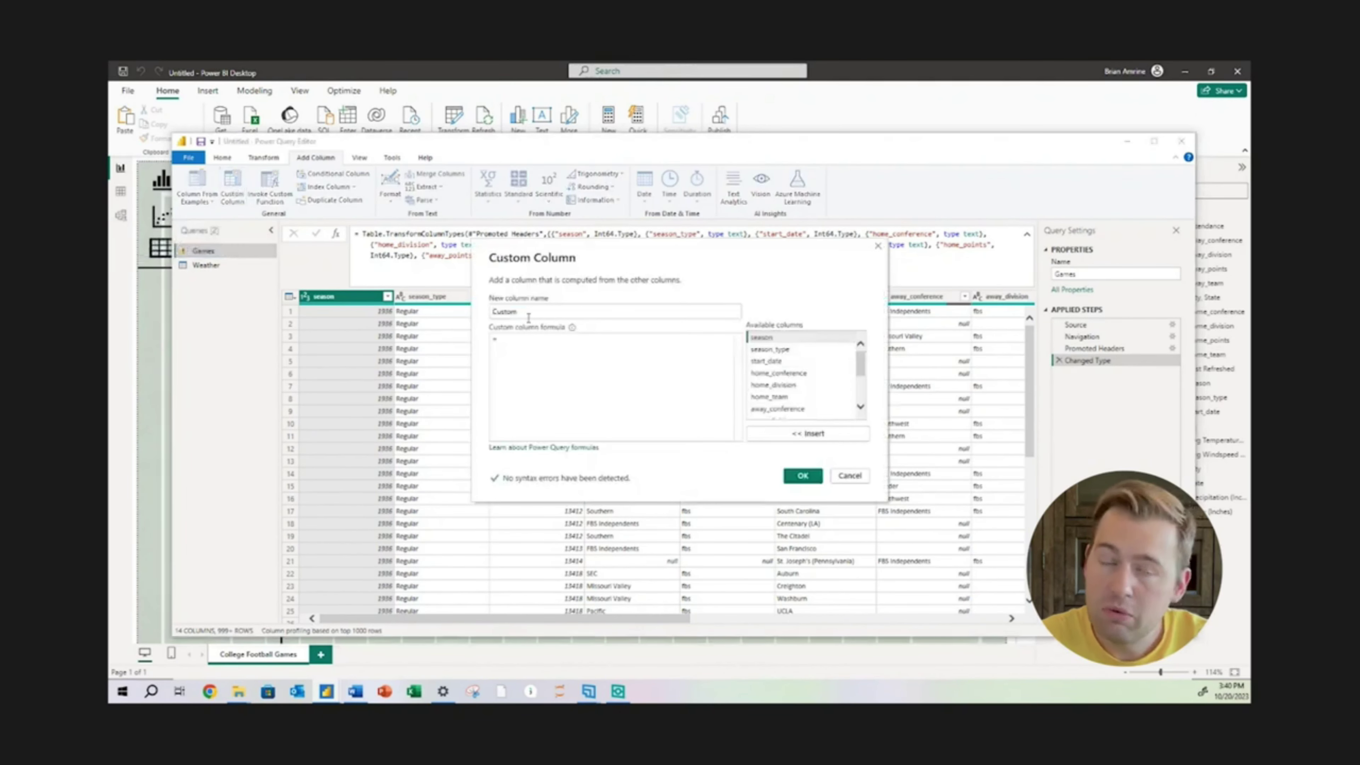
click(518, 311)
drag(518, 309, 468, 309)
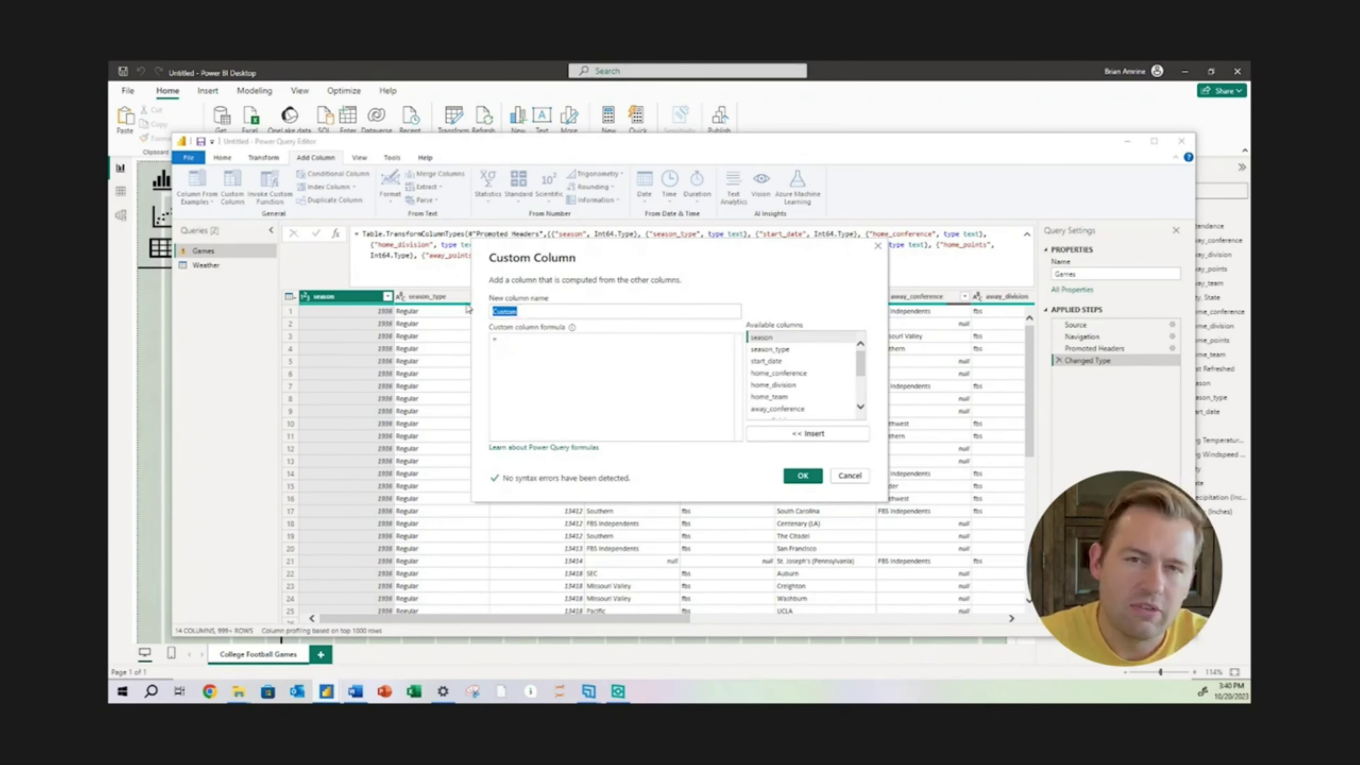
text(Merge Key)
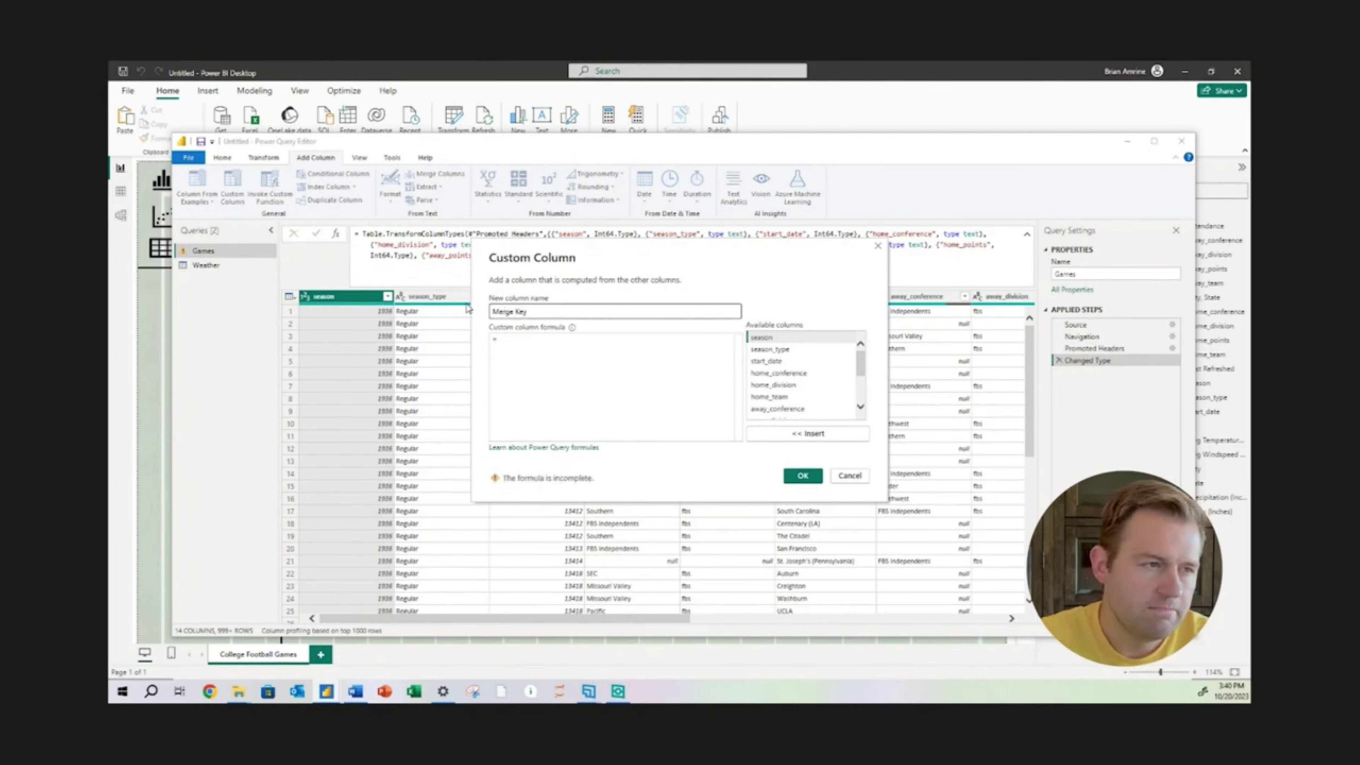
Step: Write the Merge Key formula with Text.Combine, joining the City, State column, a "-" and the start_date column
click(541, 346)
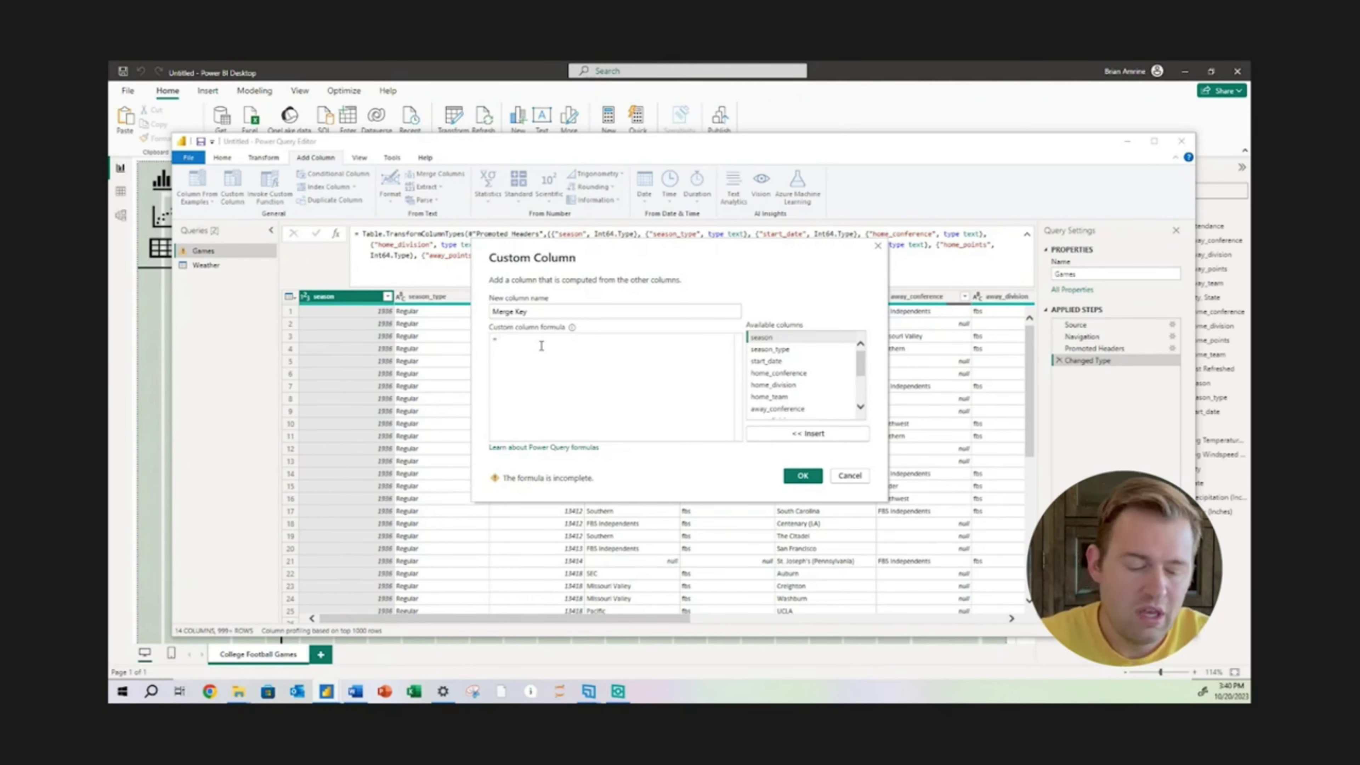
text(T)
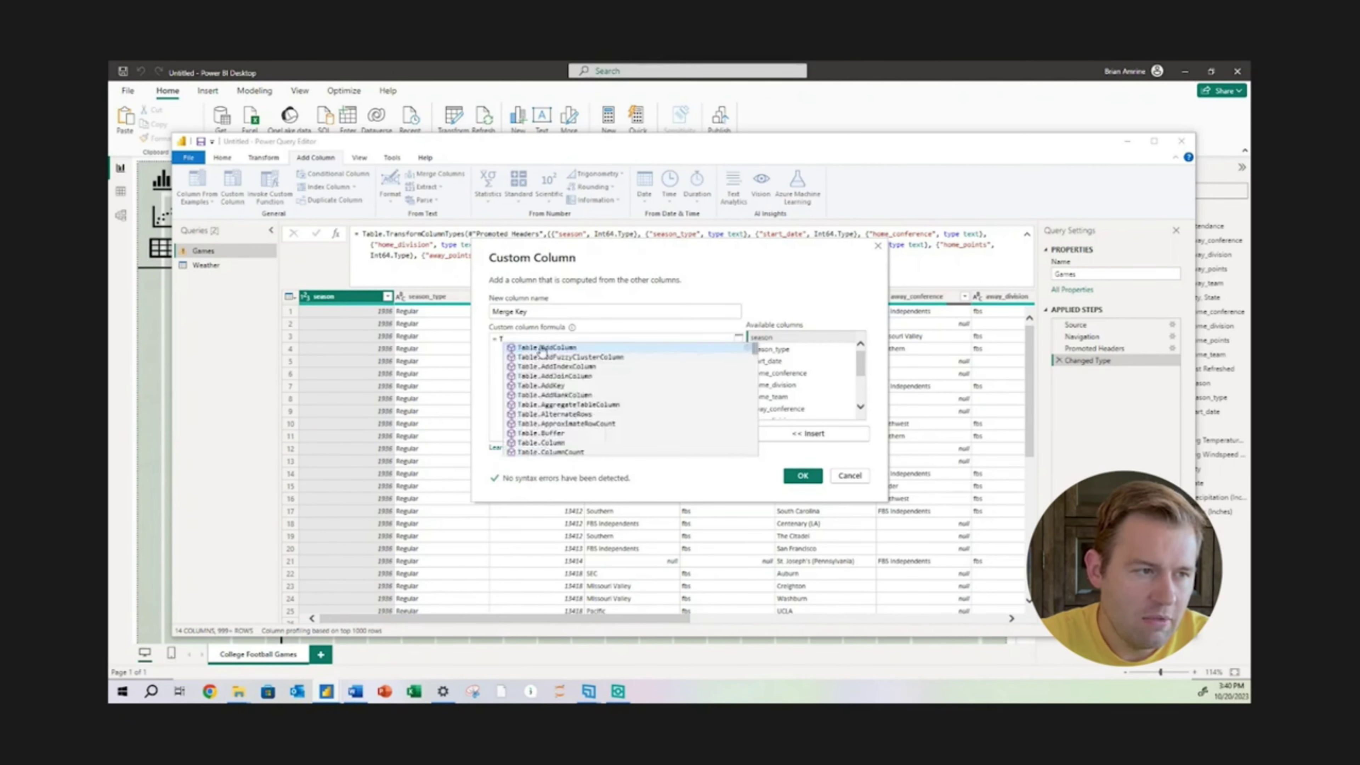
text(ext.)
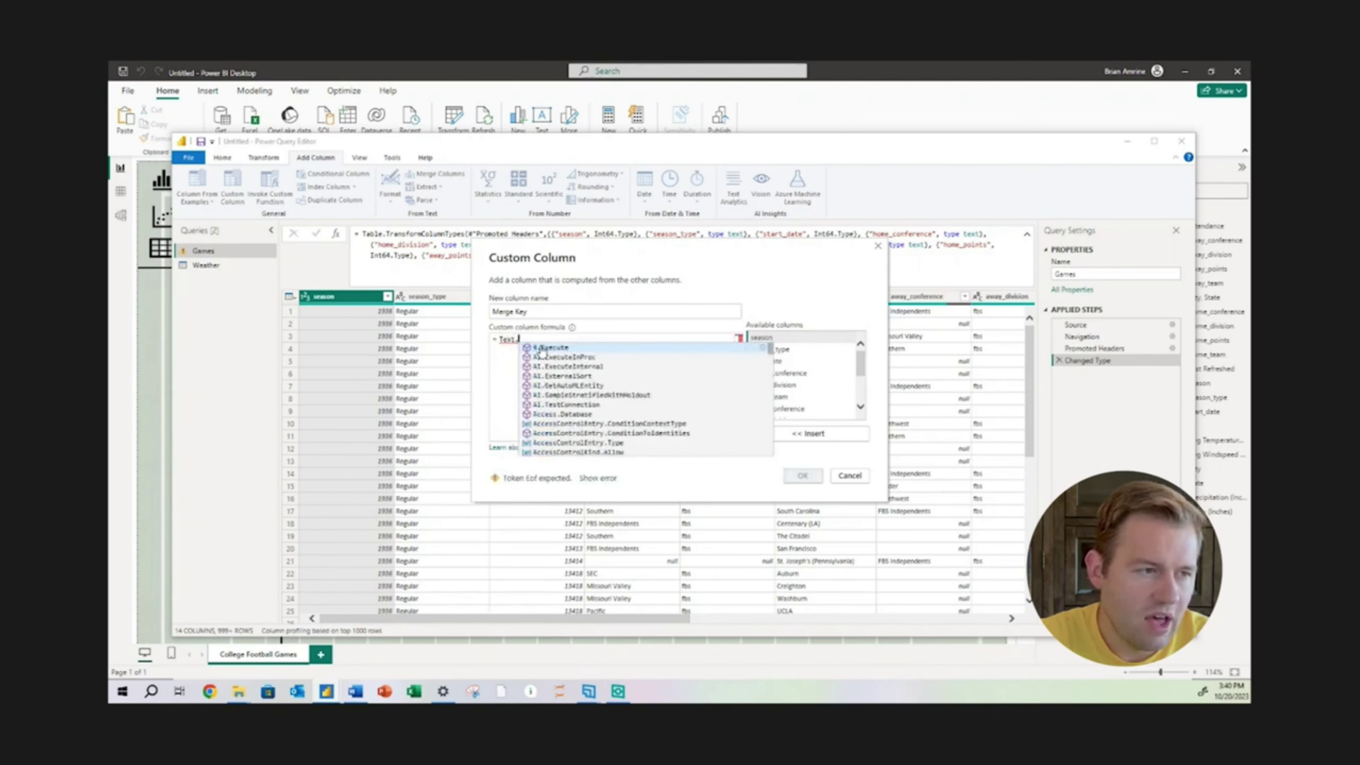
text(dombine)
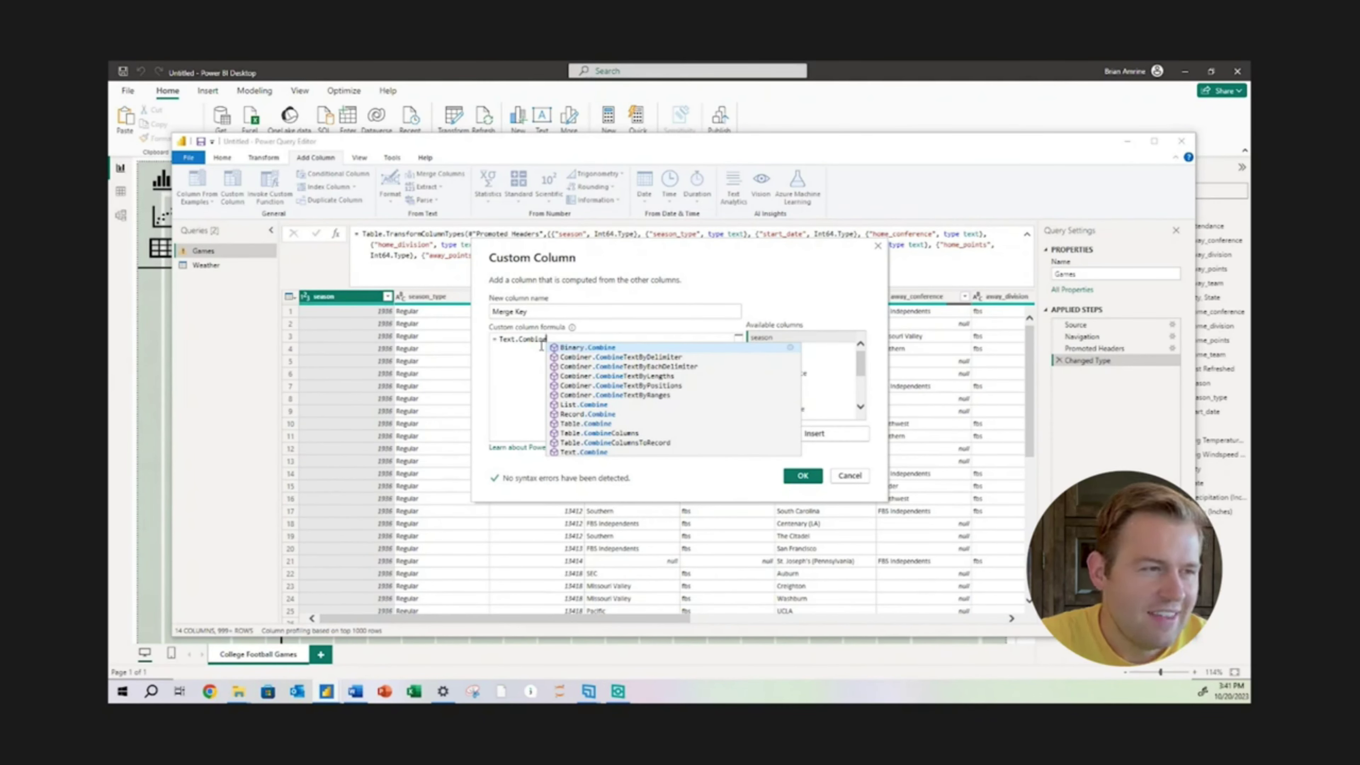
text(()
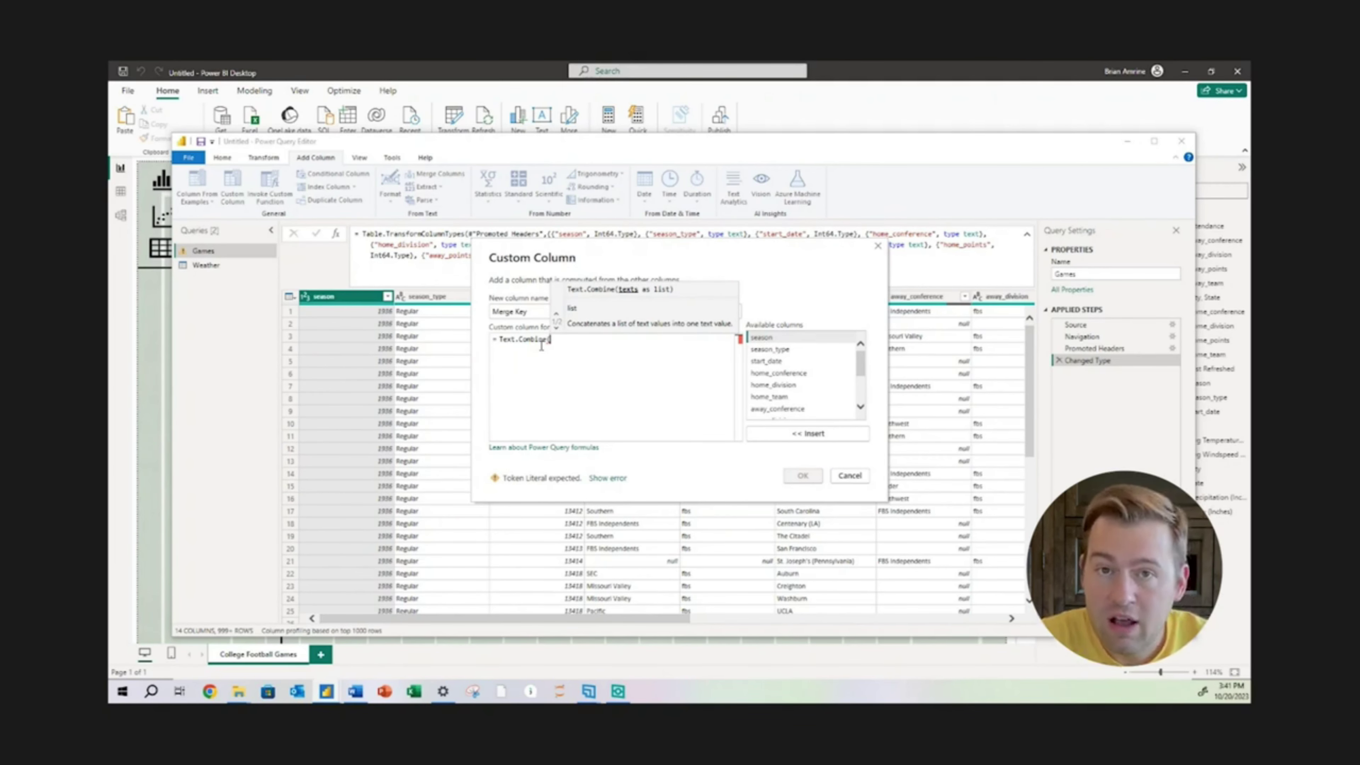
text(city)
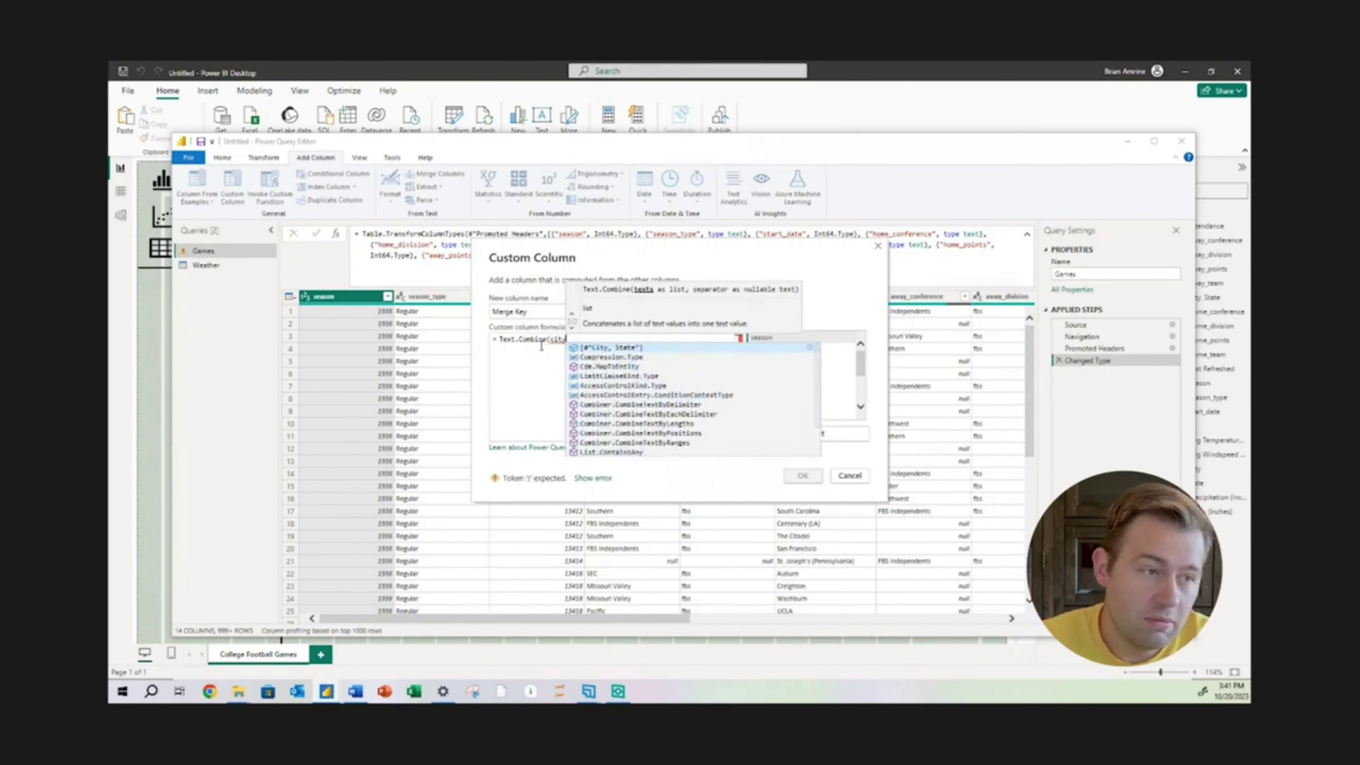
click(640, 349)
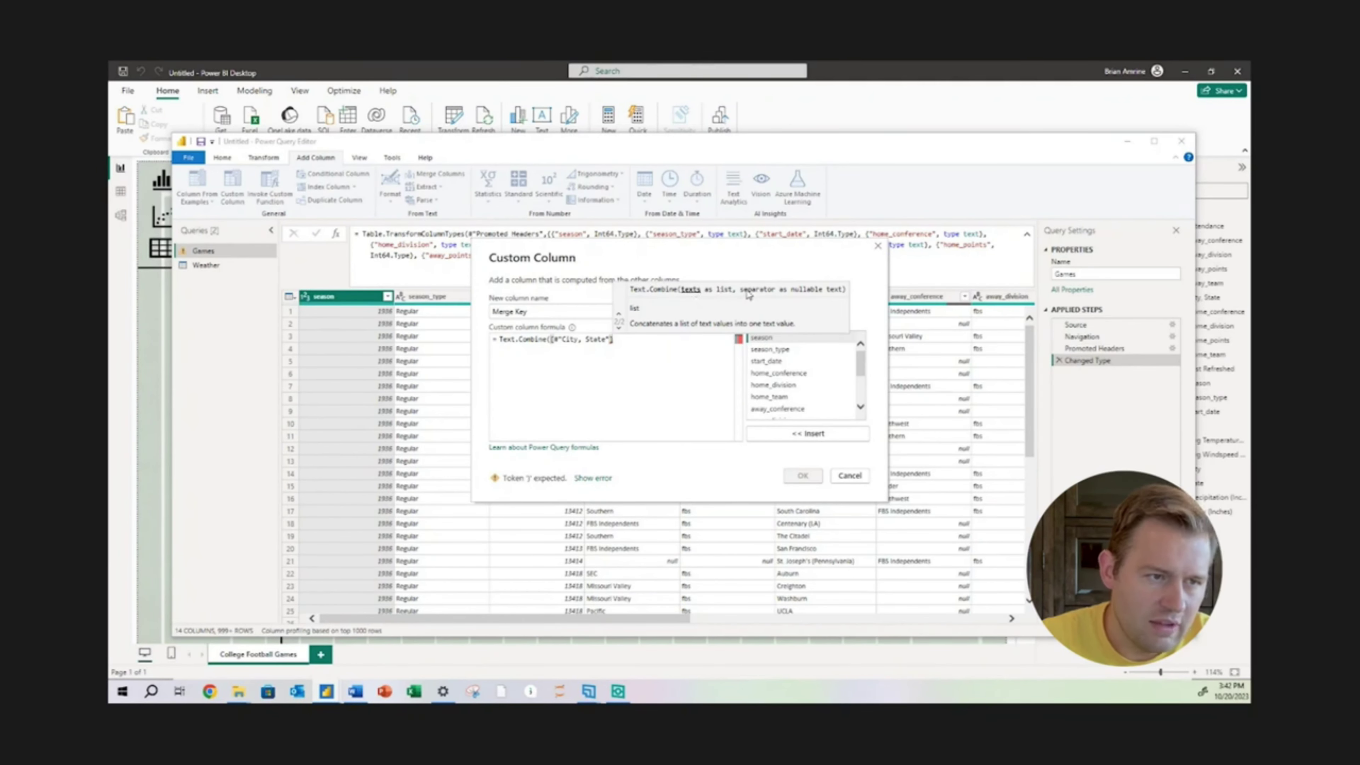
text(,"-",)
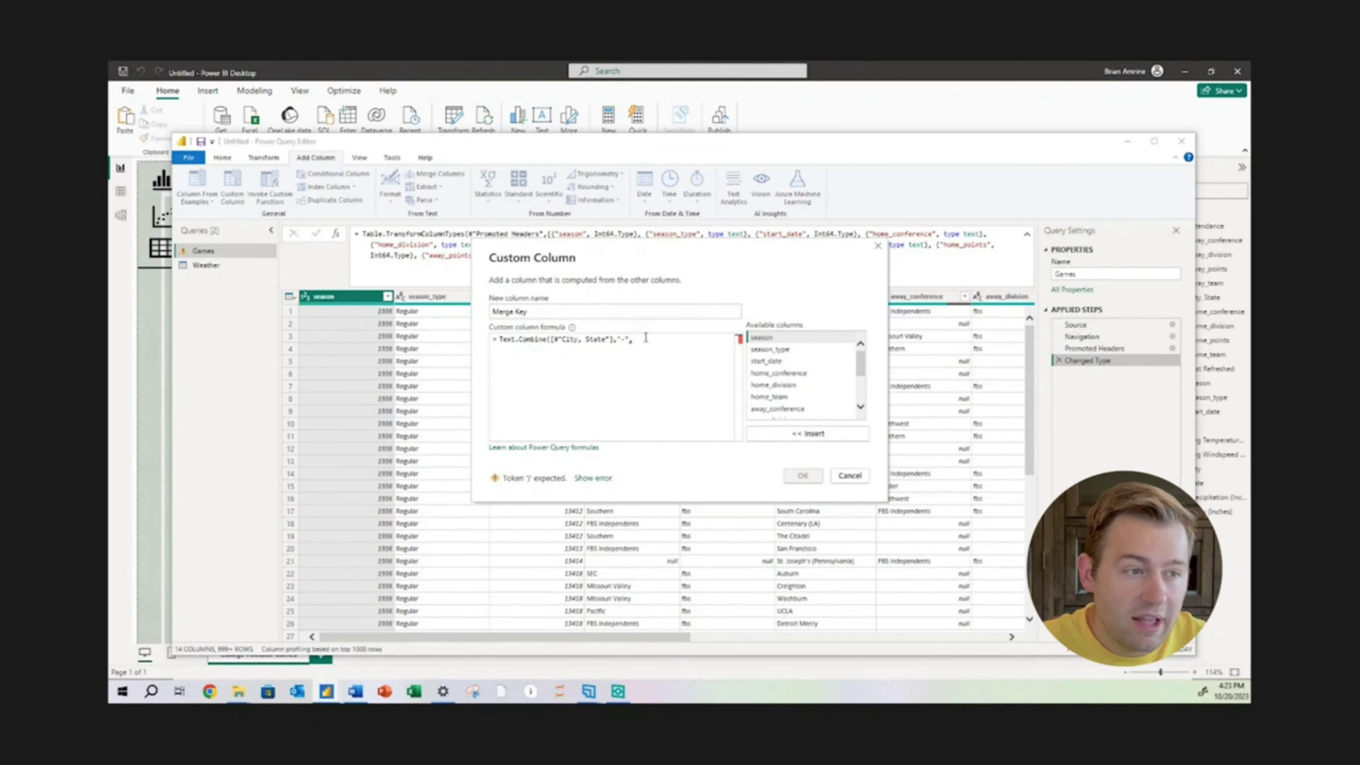
double_click(762, 362)
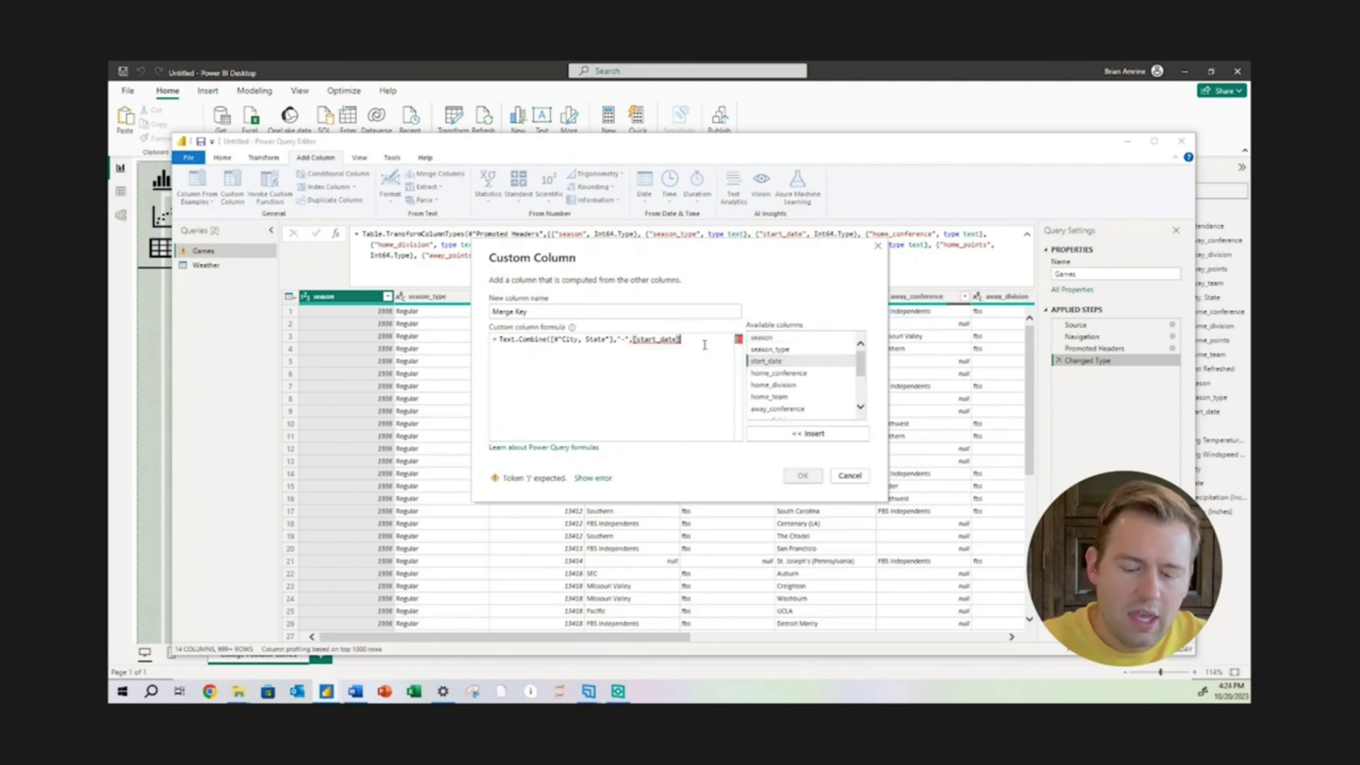
text())
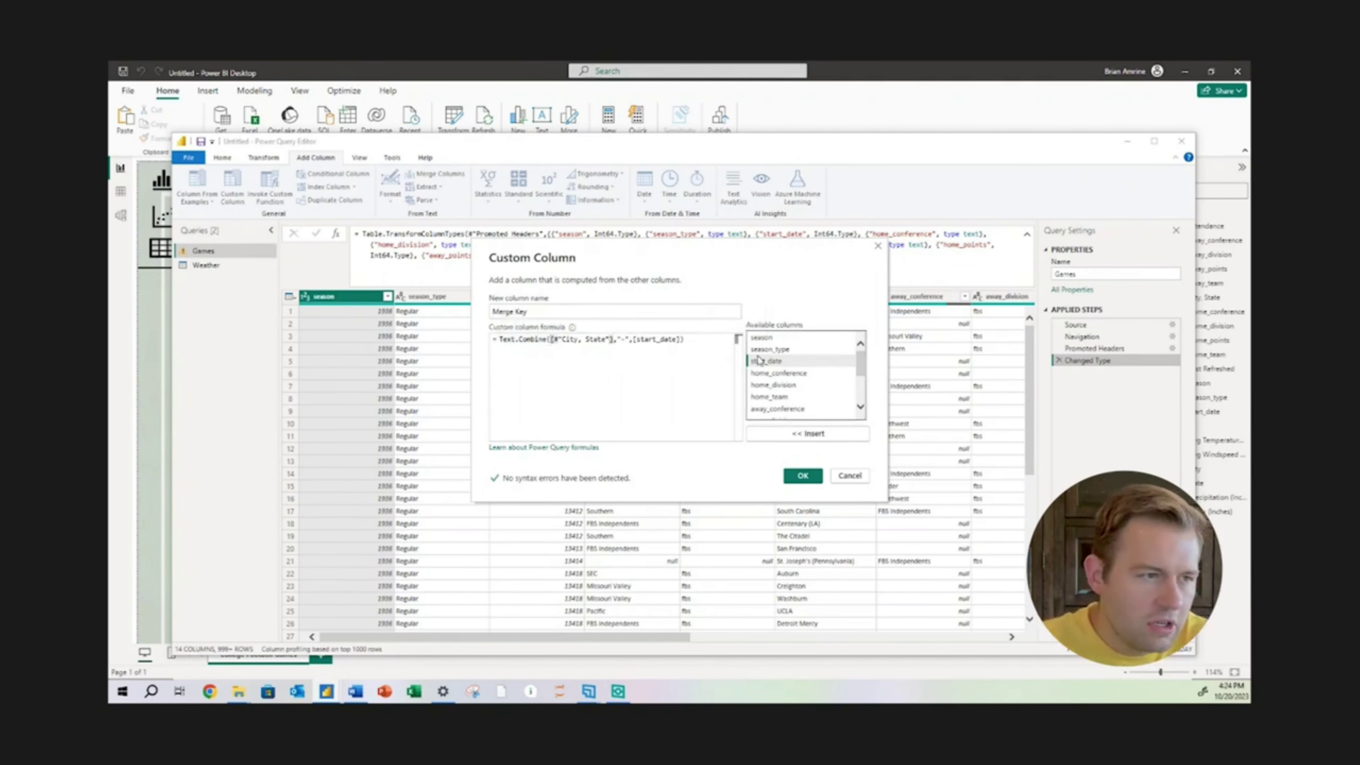
Step: Enclose the three Text.Combine arguments in curly braces to make them a list
text({)
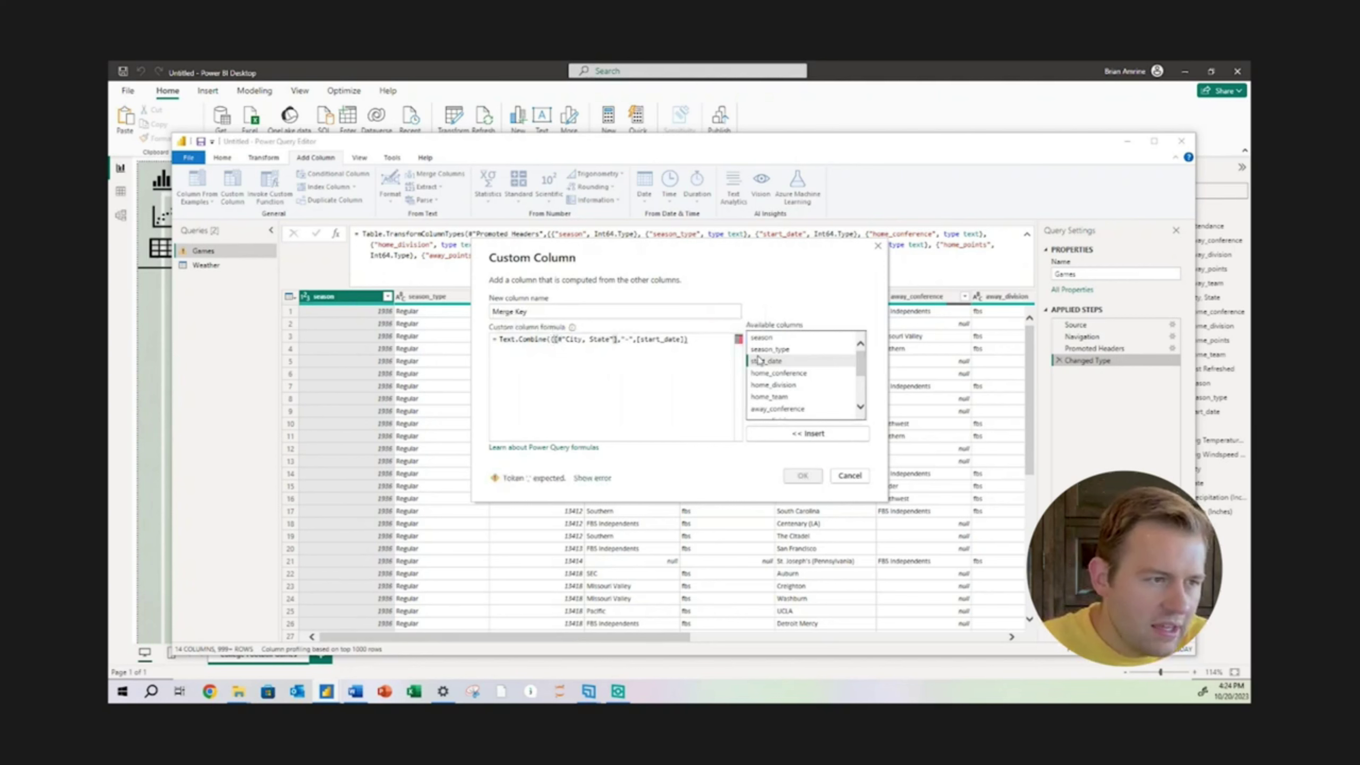
click(685, 340)
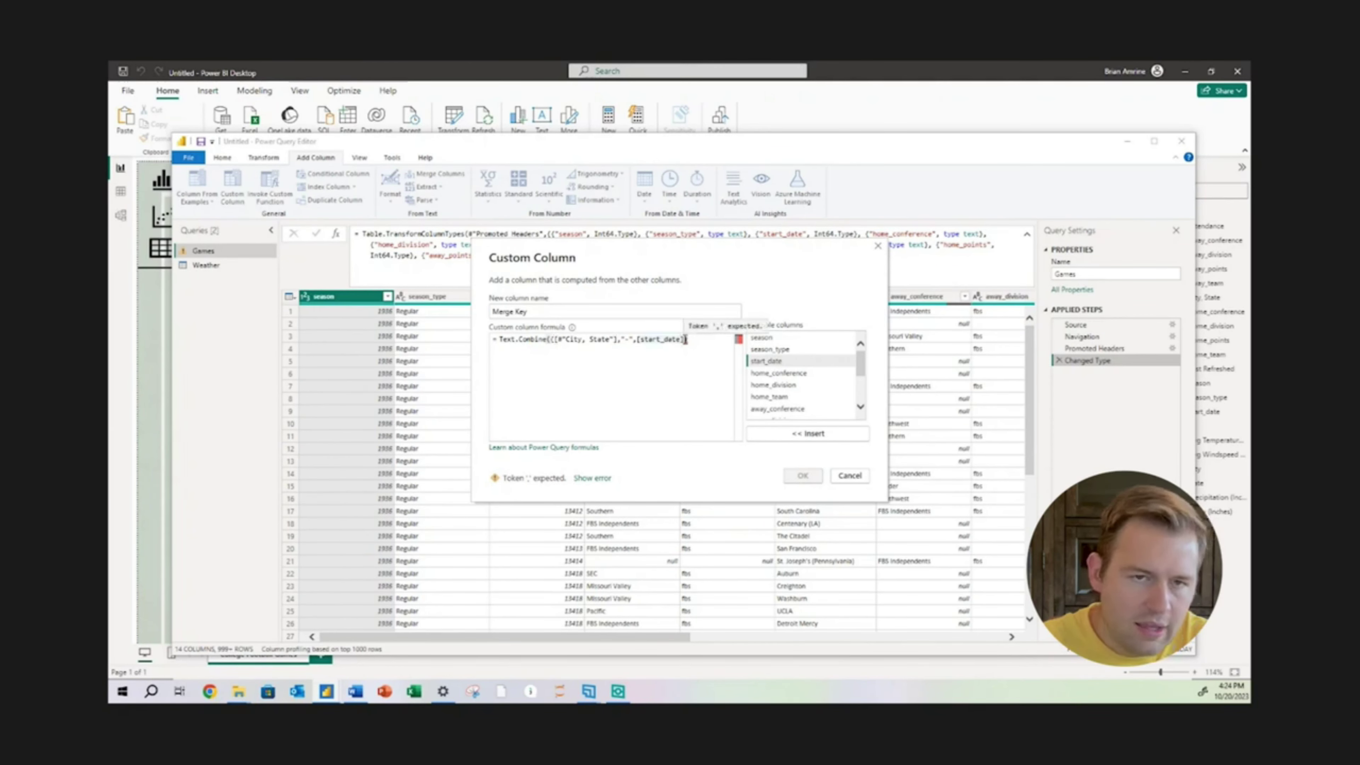
text(})
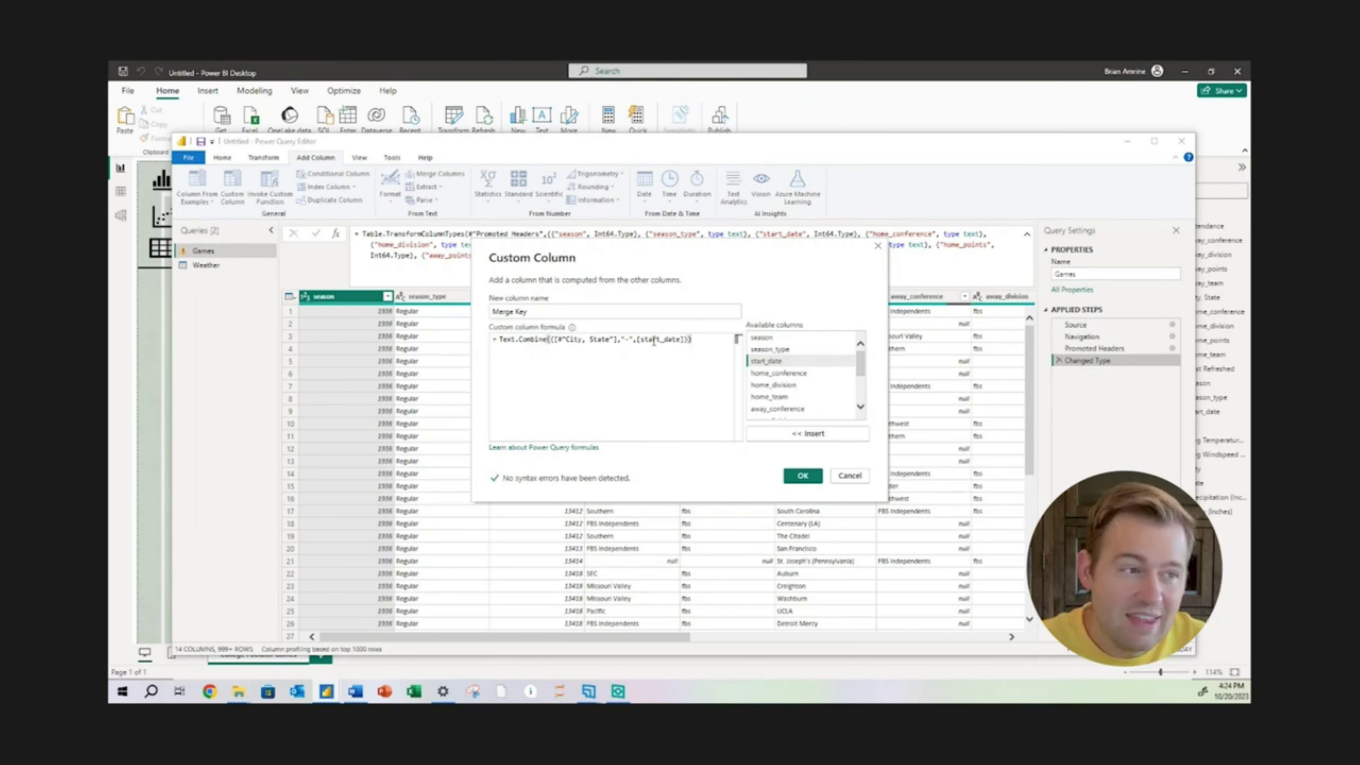
Step: Wrap start_date in date.totext() within the formula's list, and create the Merge Key column
mouse_move(521, 340)
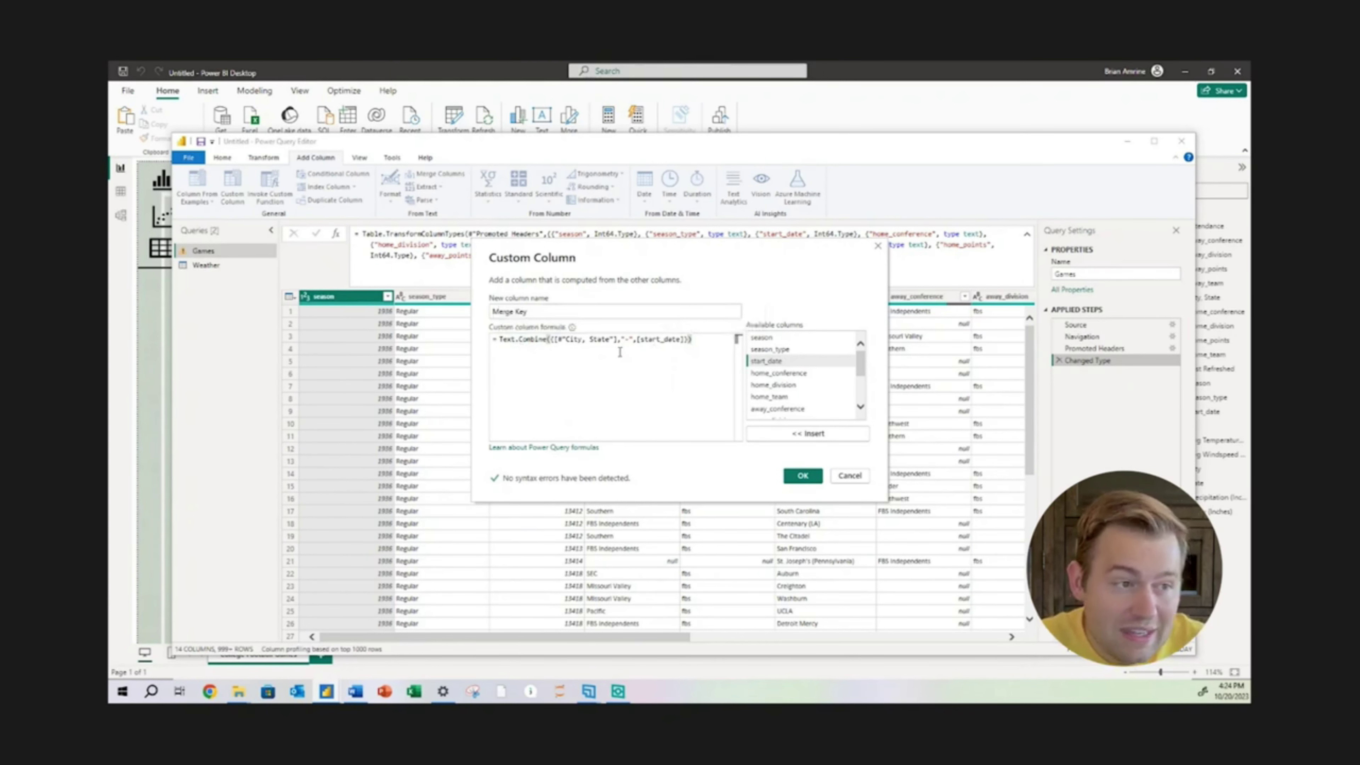
click(637, 339)
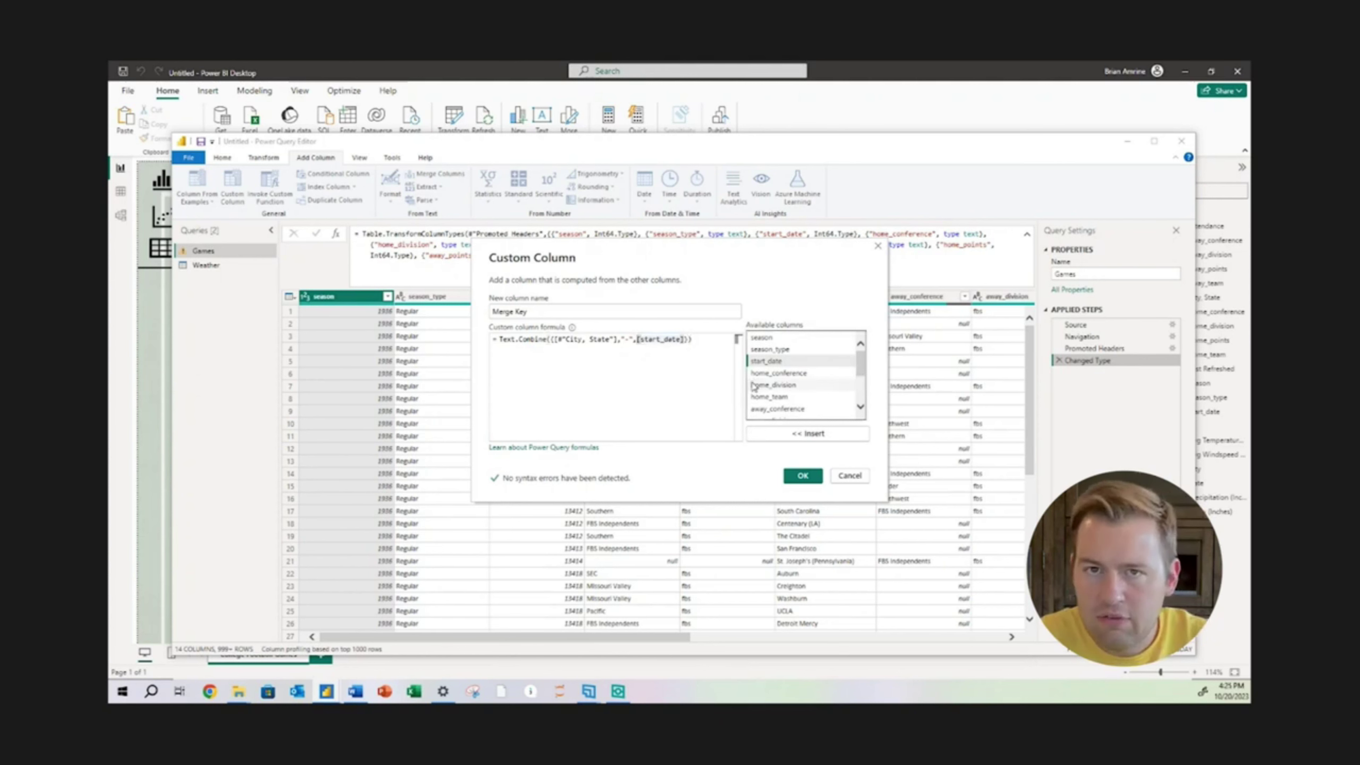
text(,)
text(date.t)
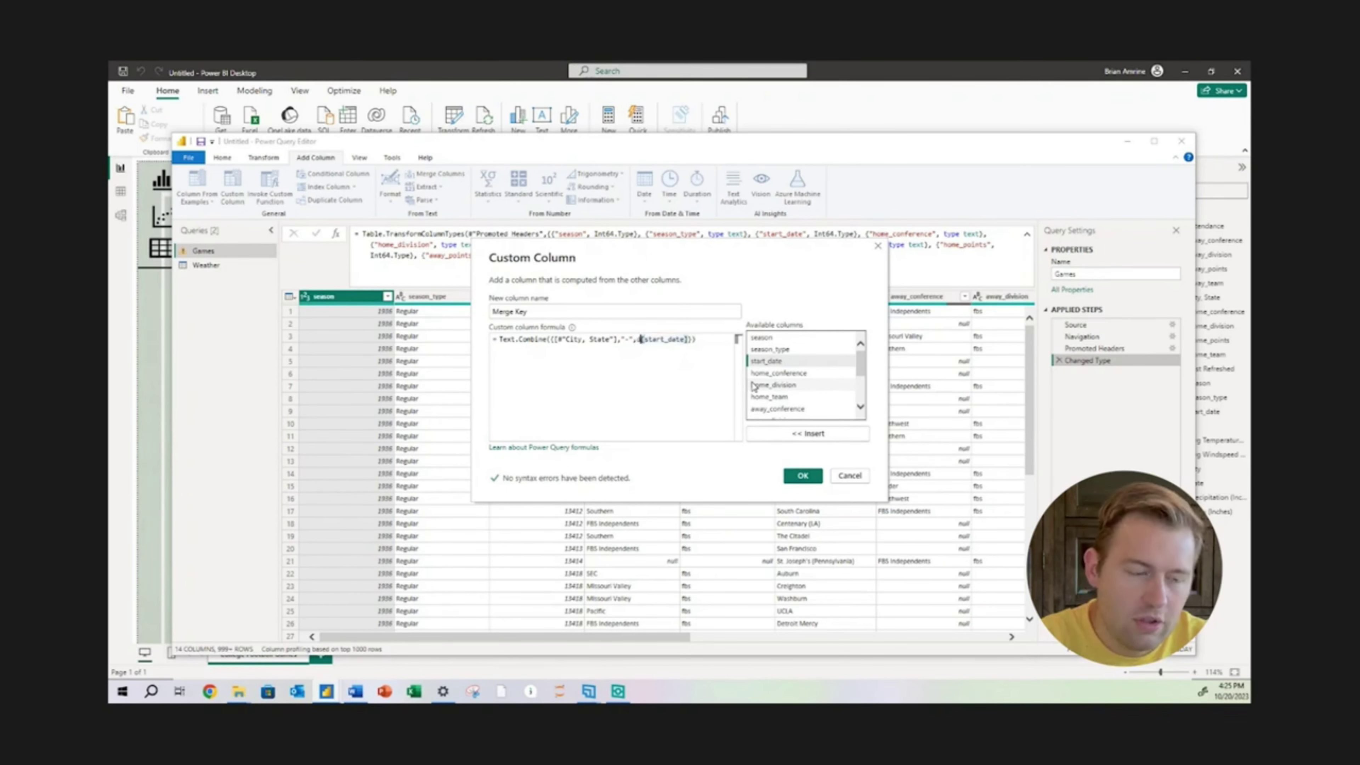
text(otext)
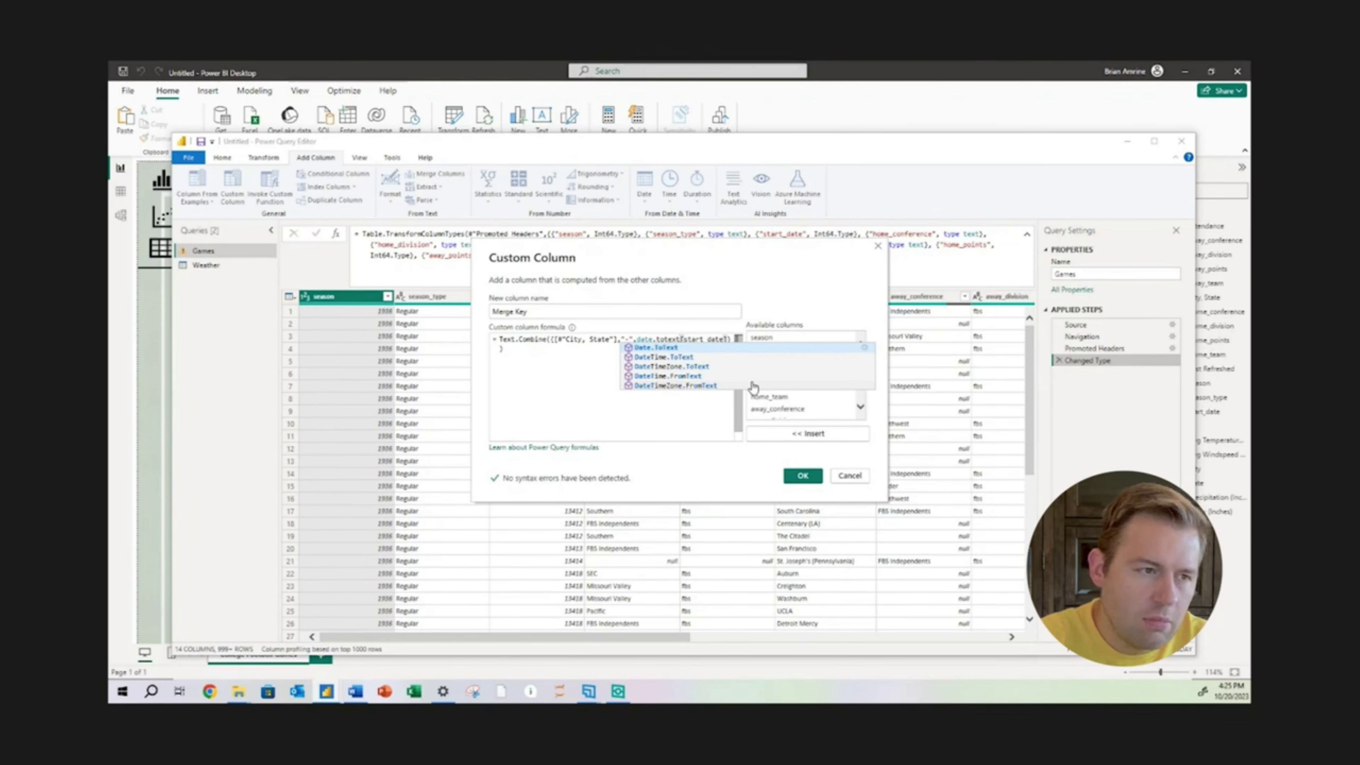
text(()
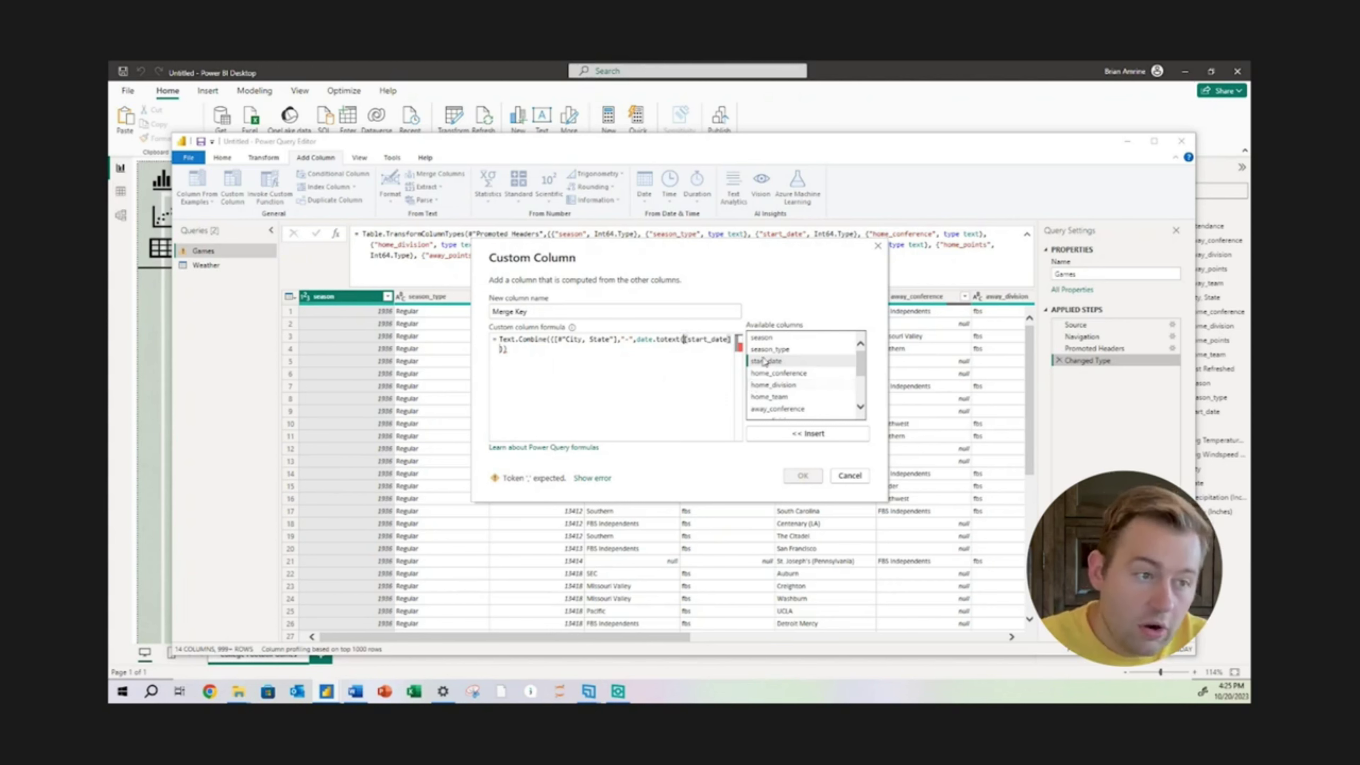
click(734, 341)
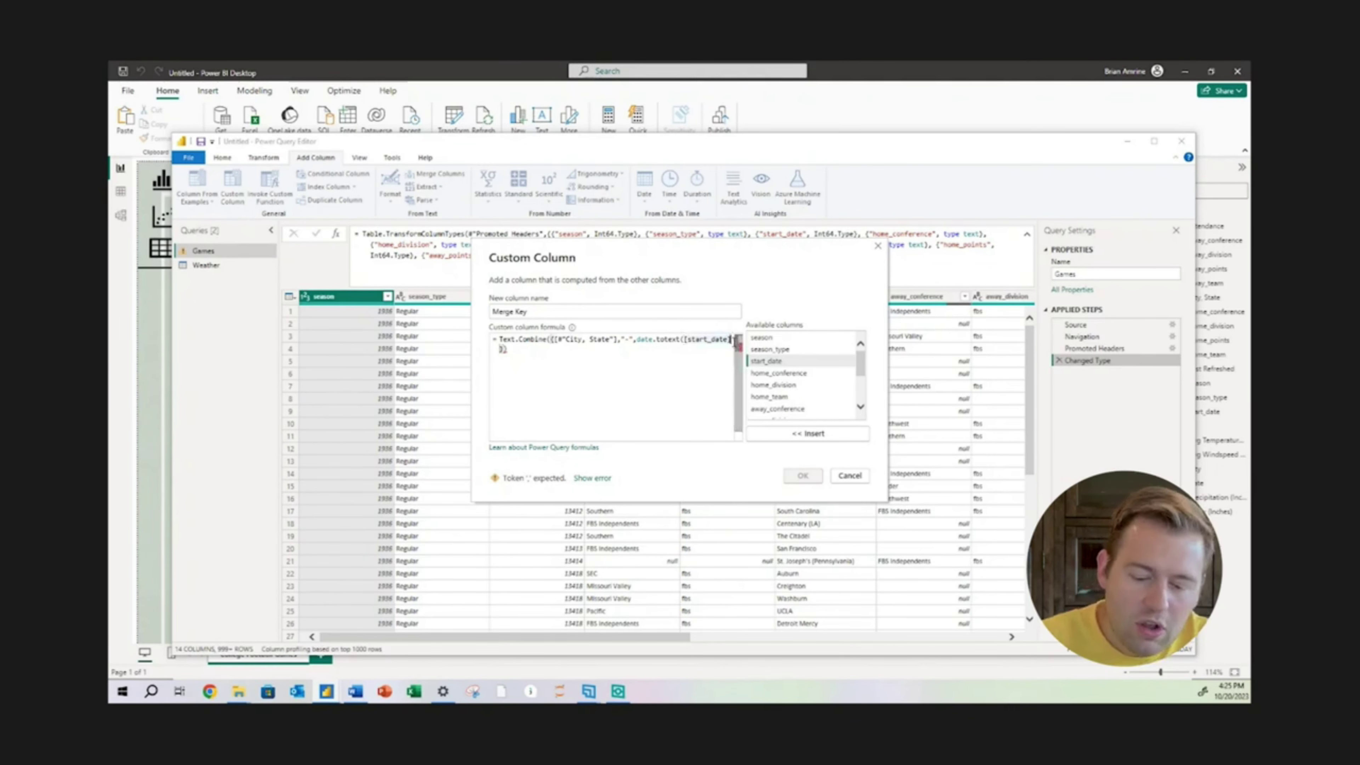
text()})
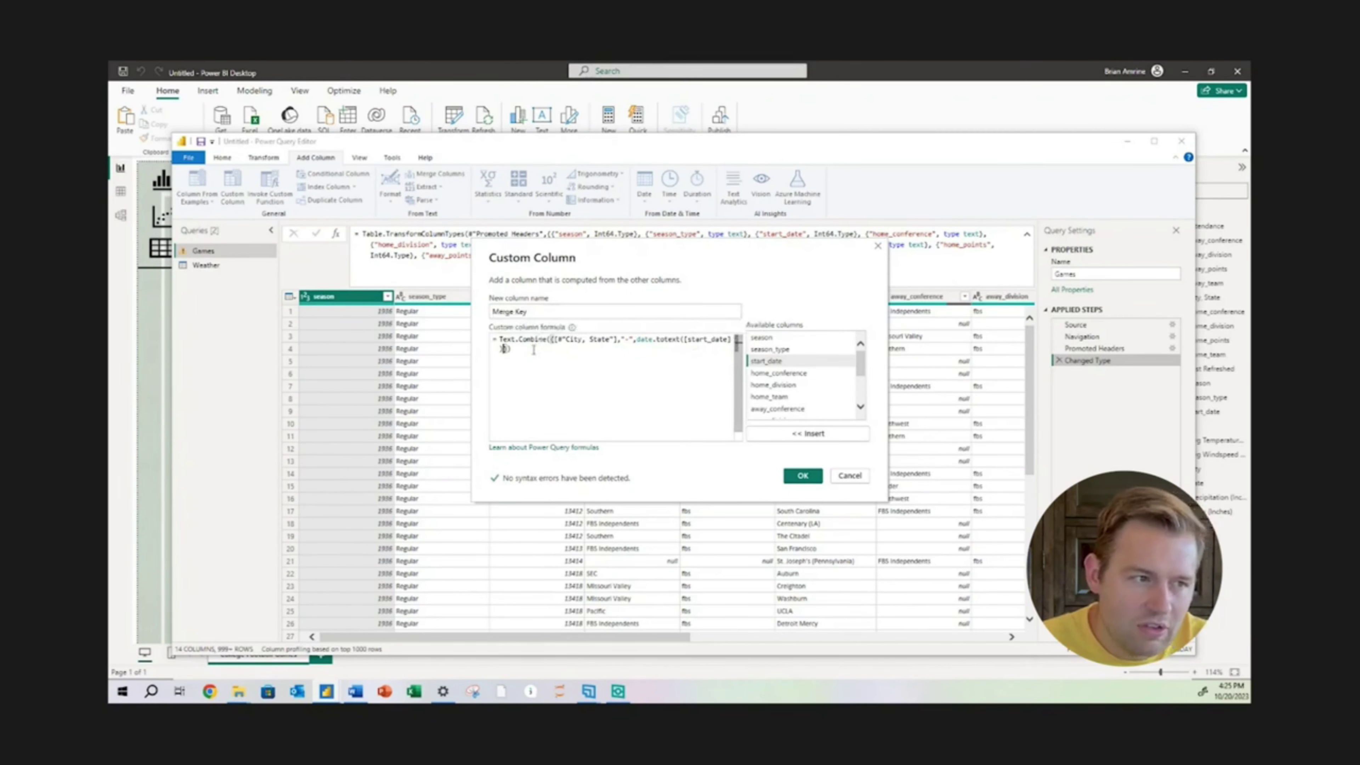
text())
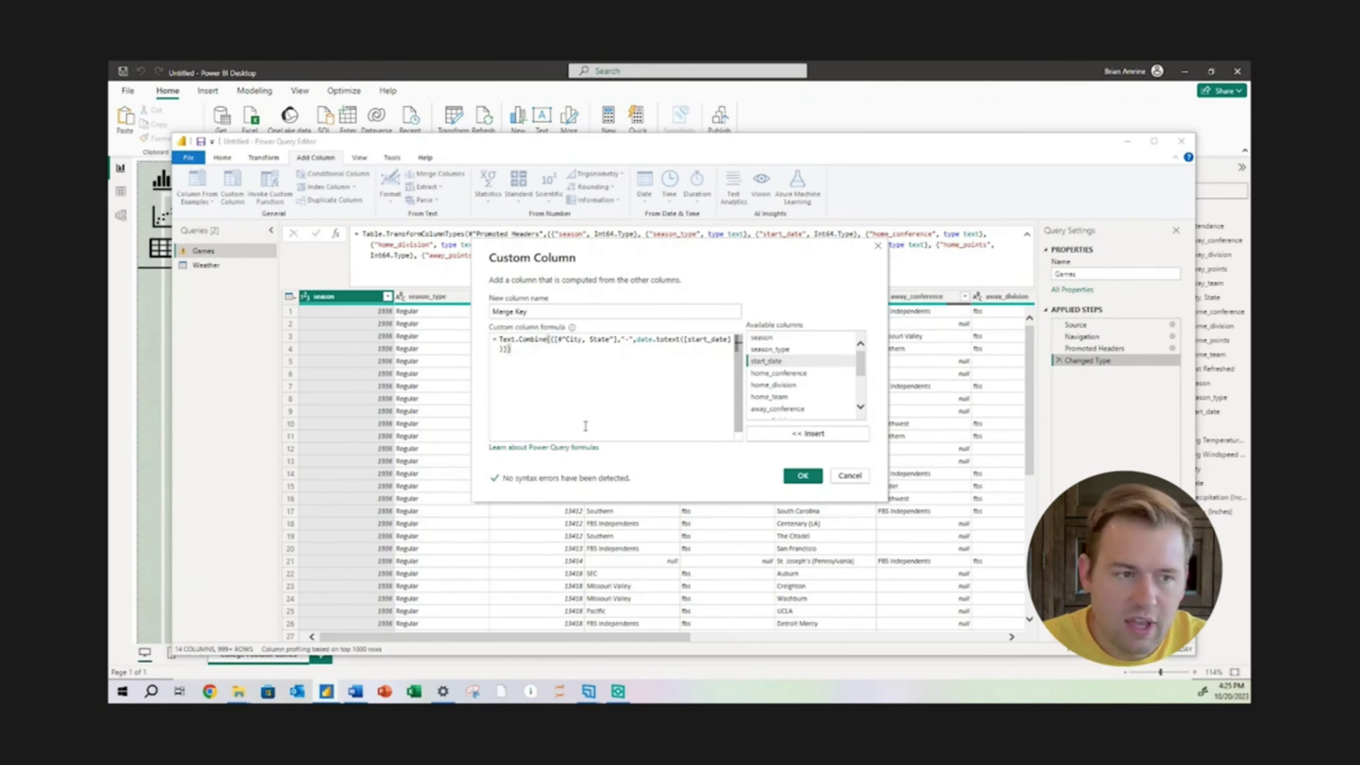
click(802, 475)
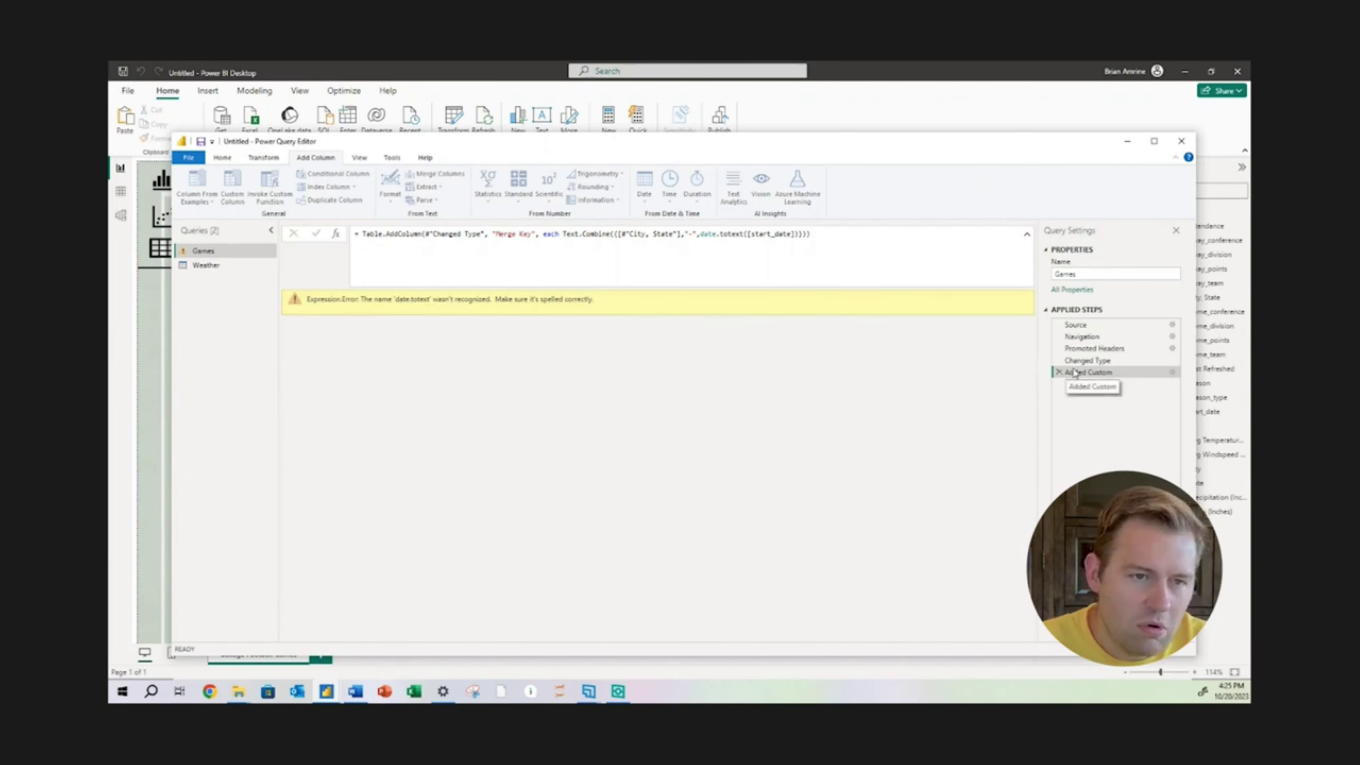
Step: Reopen the Added Custom step, correct the function's capitalization to Date.ToText, and apply the formula
double_click(1087, 373)
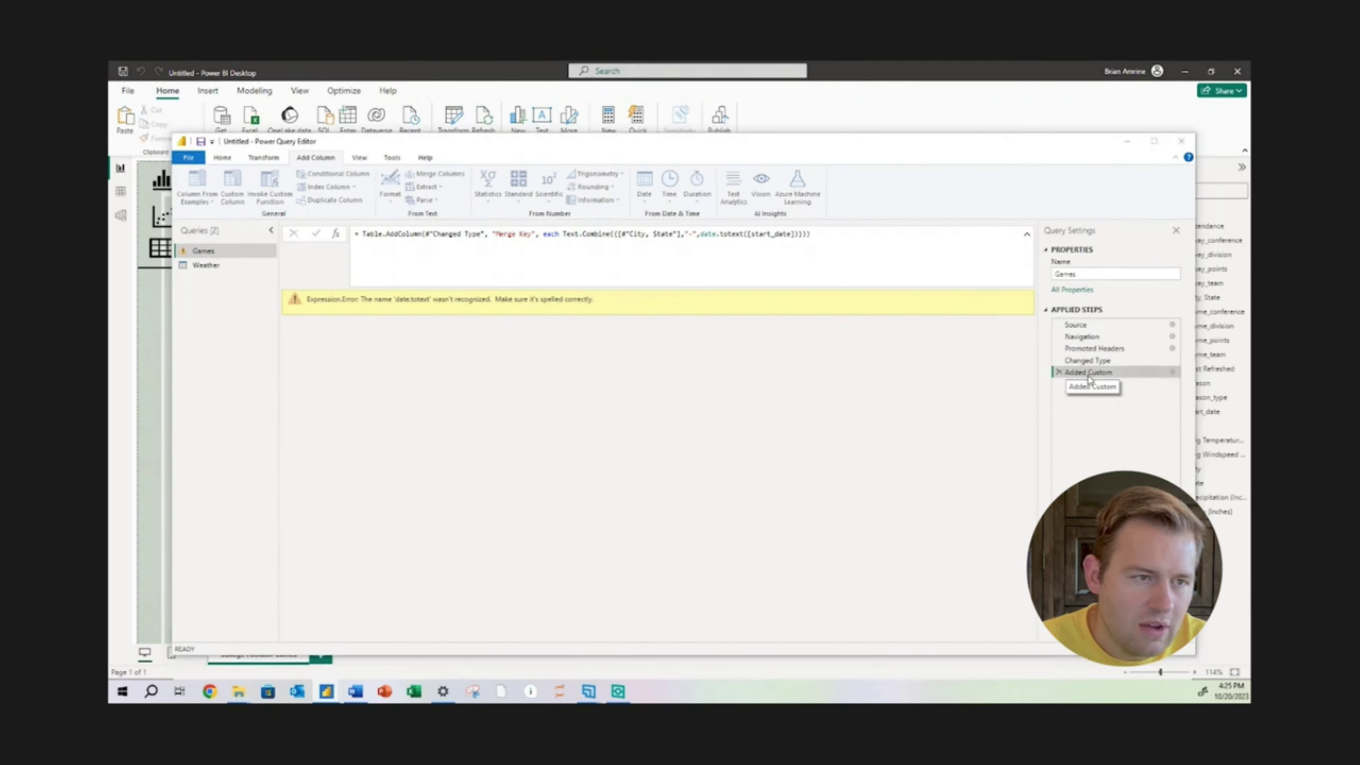
double_click(640, 340)
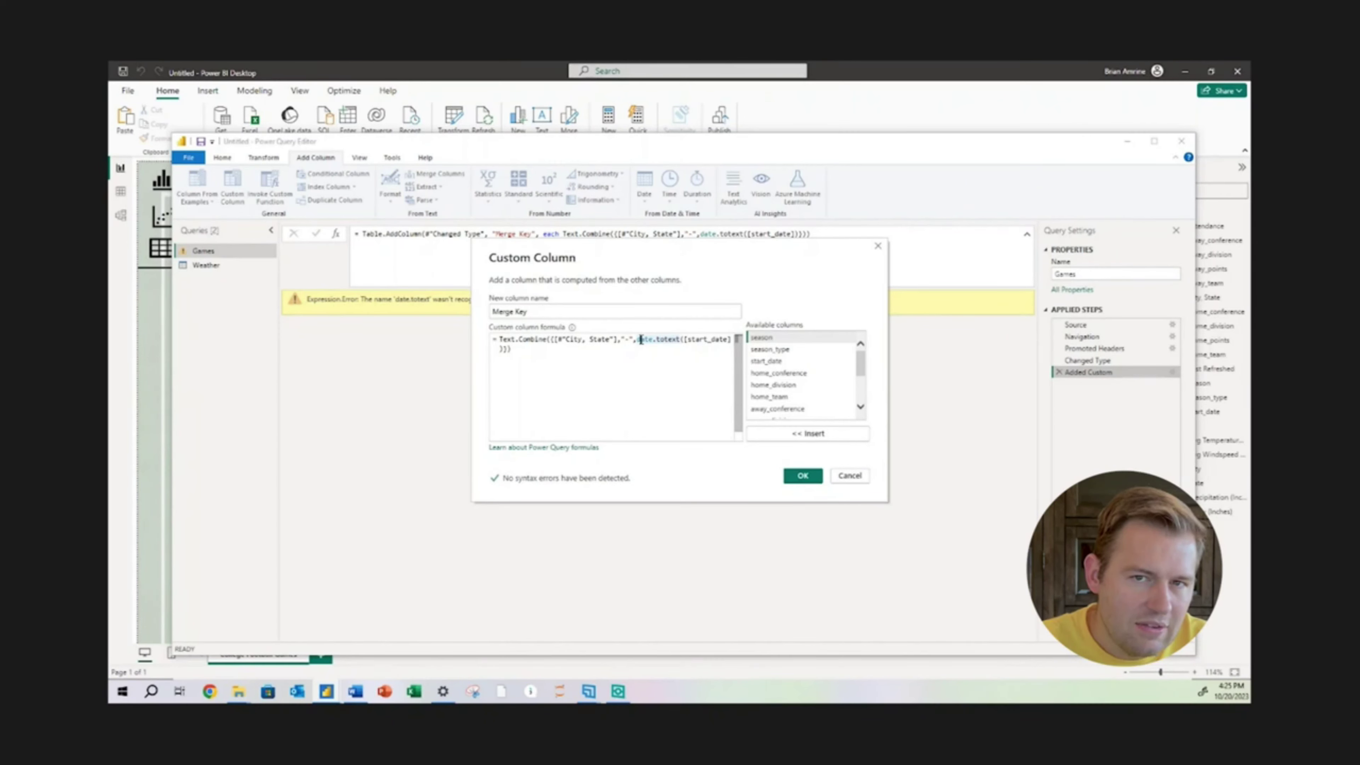
key(Left)
key(Delete)
text(D)
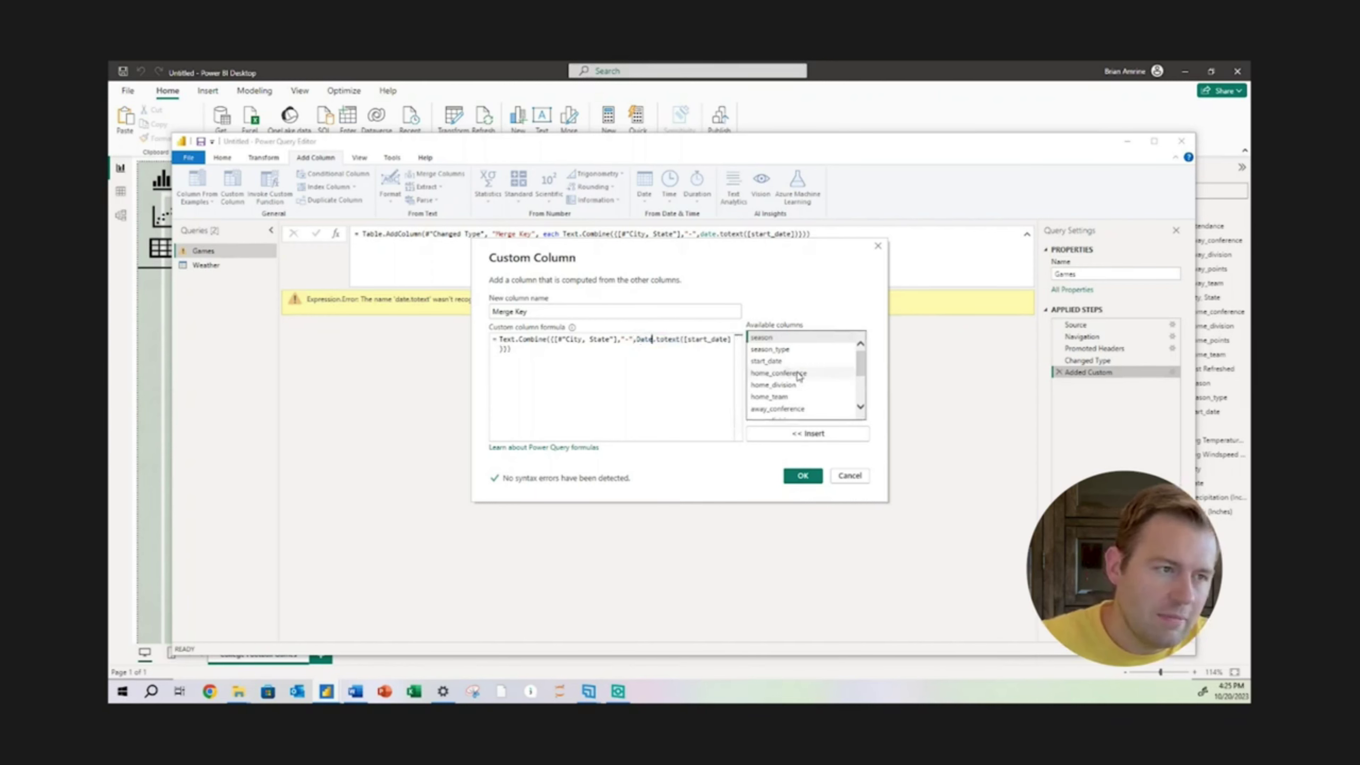
key(BackSpace)
text(T)
key(BackSpace)
text(To)
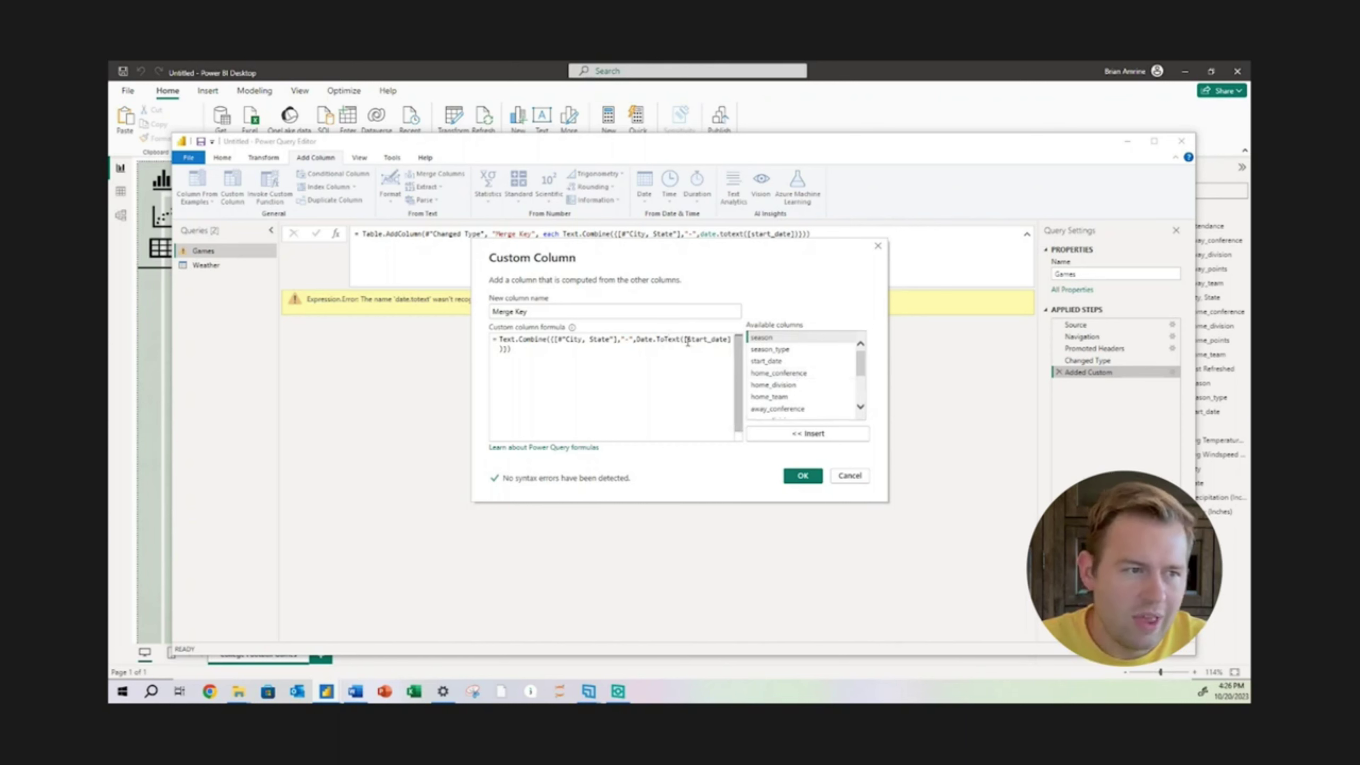
text(T)
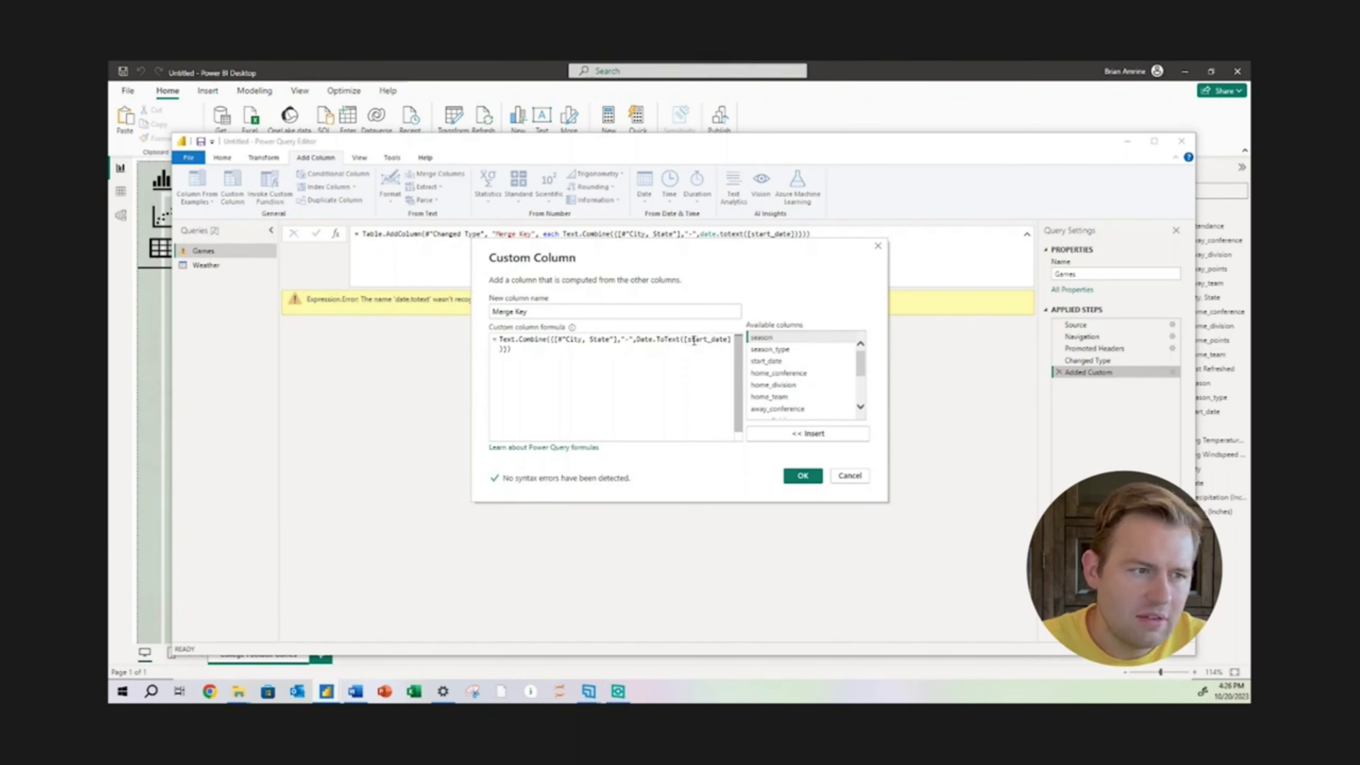
click(682, 348)
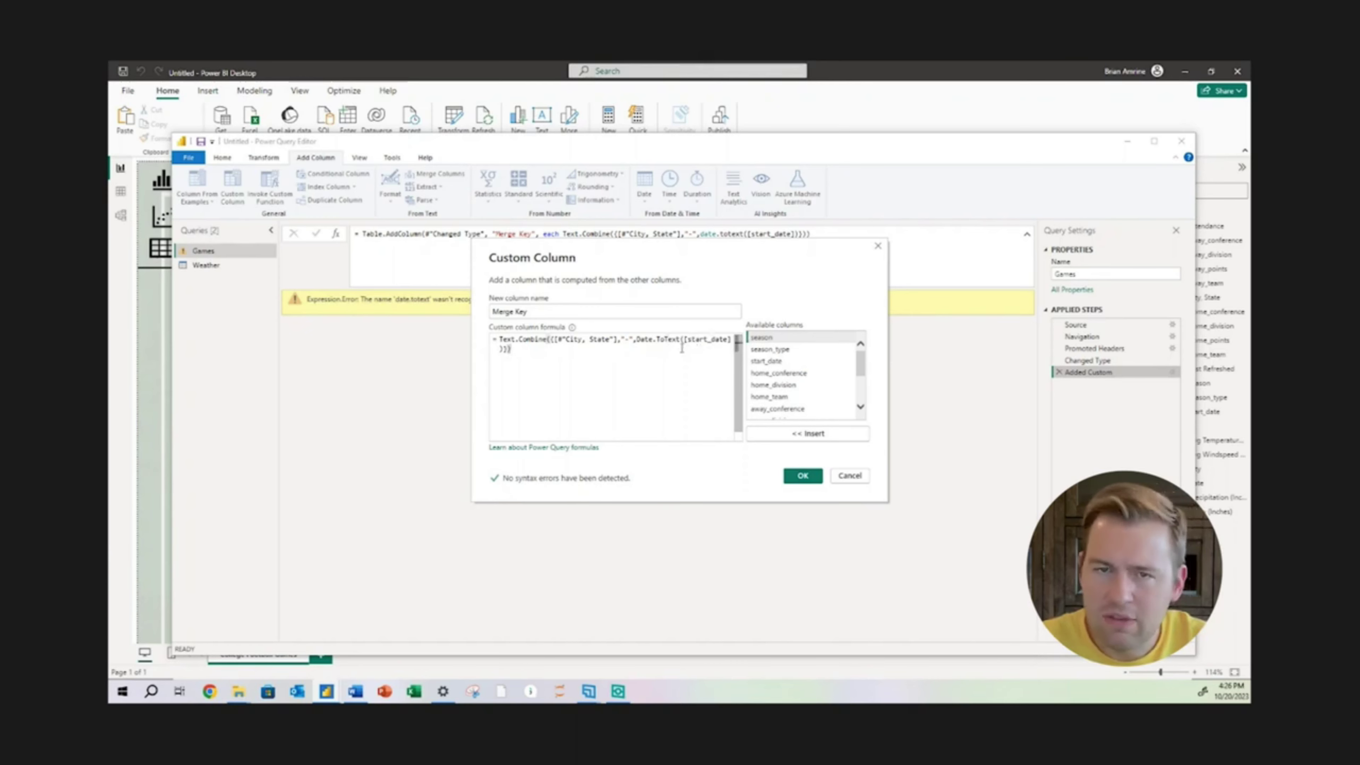
click(803, 476)
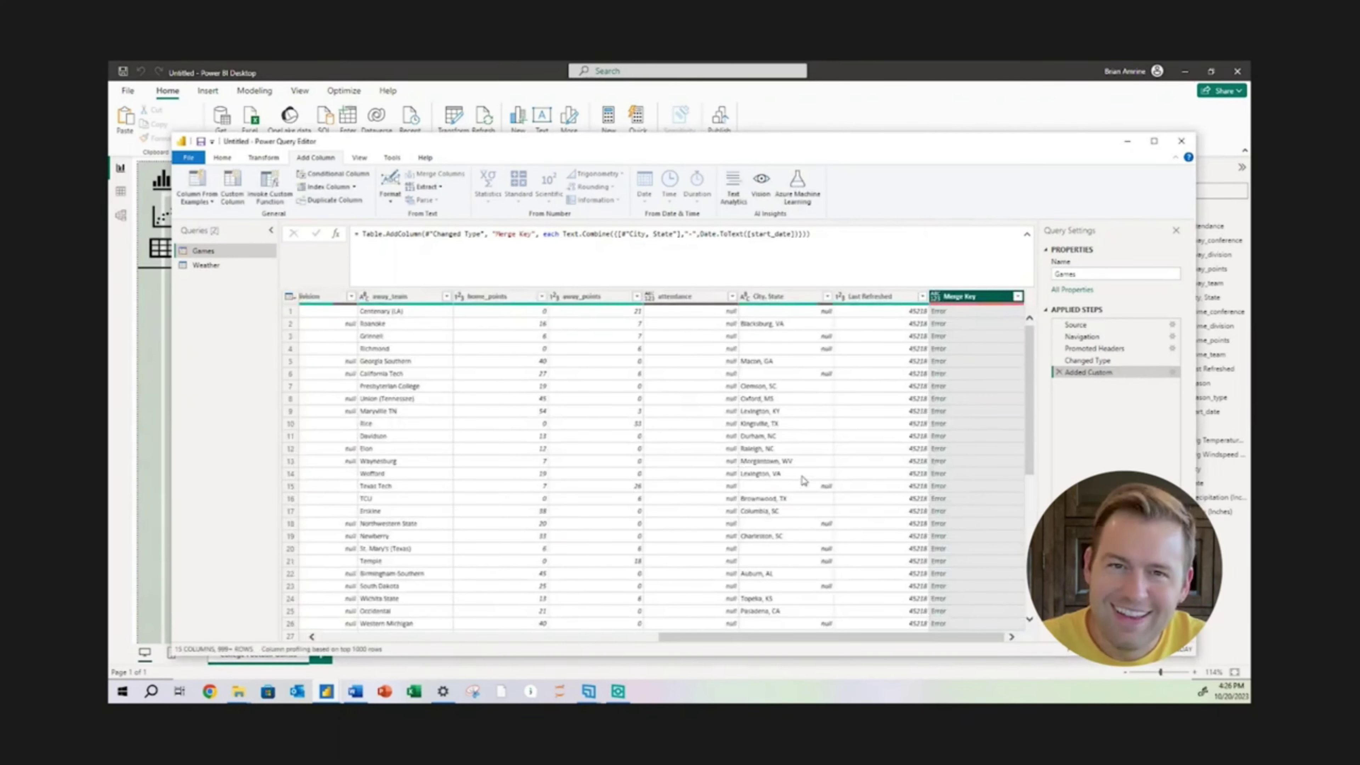
Step: Examine the error in the first Merge Key cell and the start_date type set in the Changed Type step
click(957, 315)
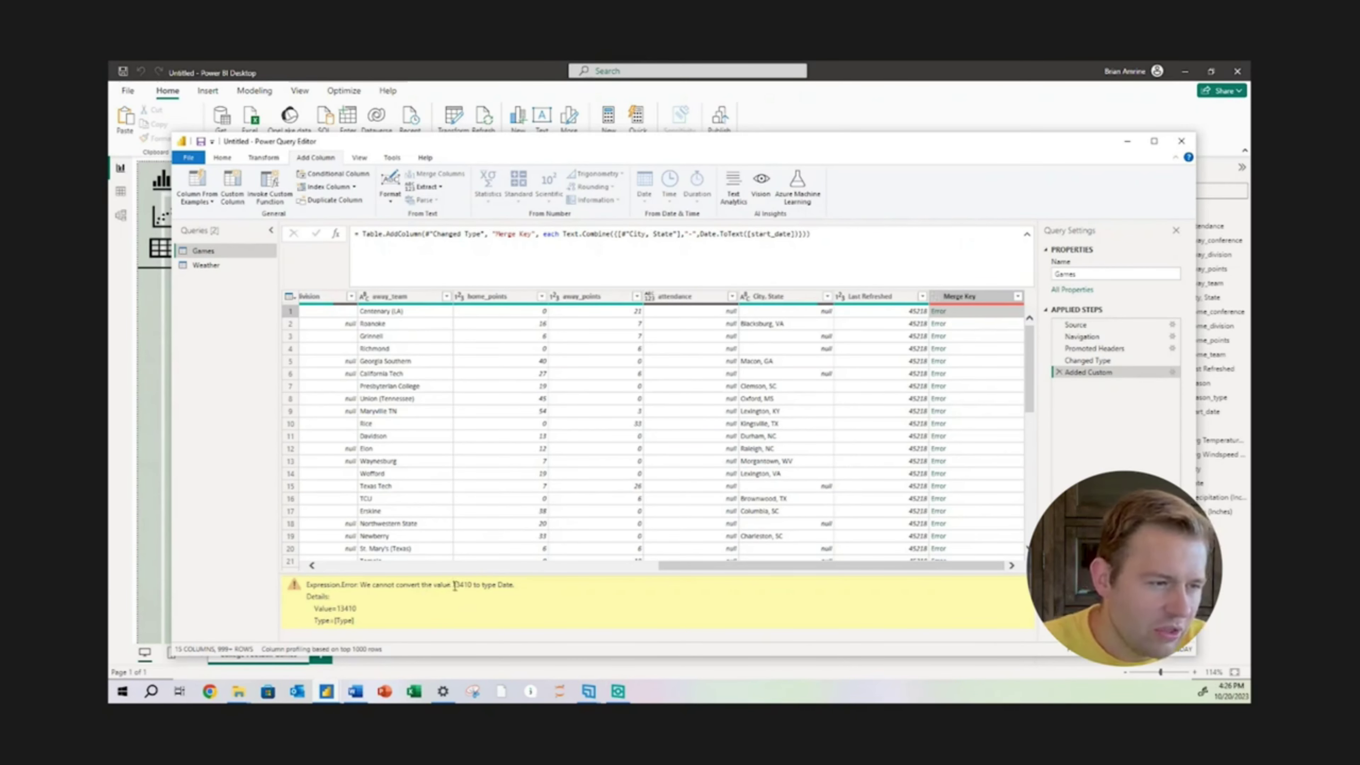
drag(689, 568, 312, 570)
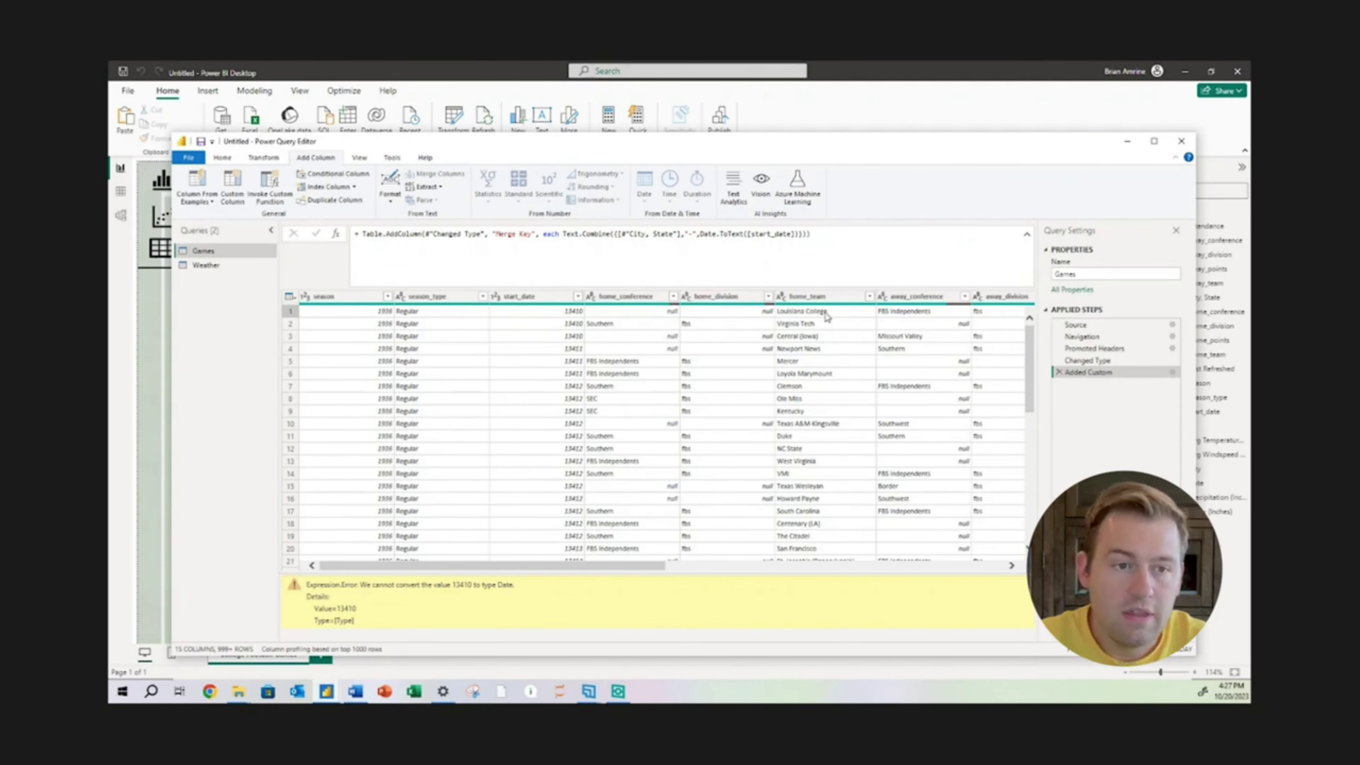
click(1086, 361)
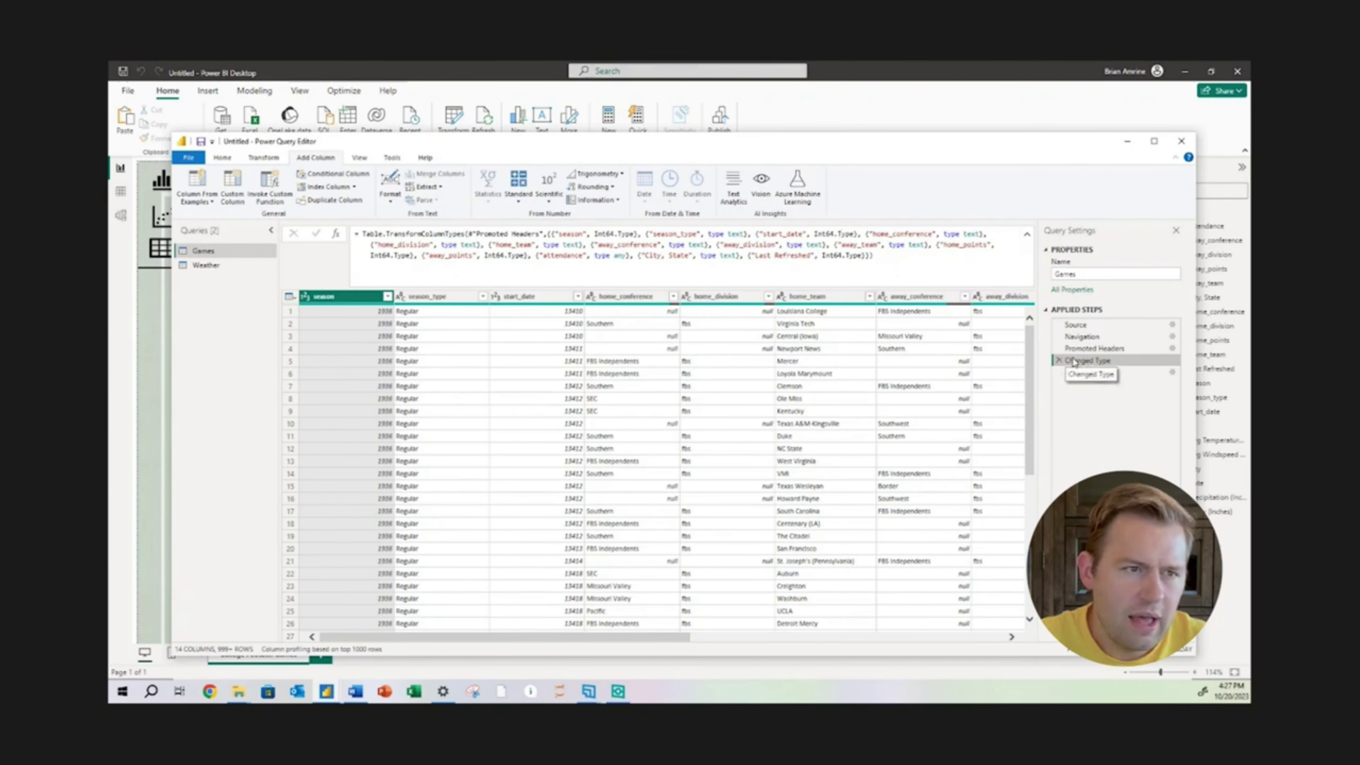
drag(814, 234, 855, 234)
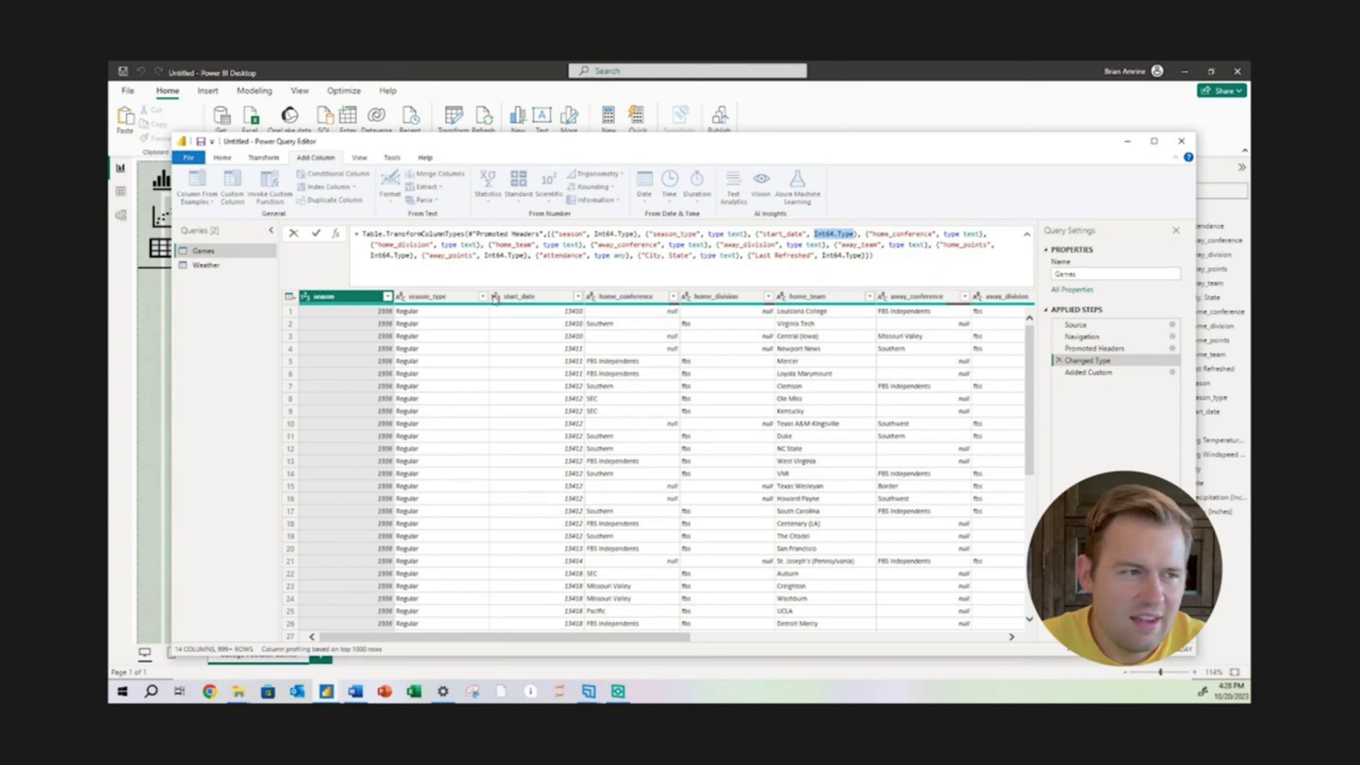
Step: Change the start_date column's data type to Date within the Changed Type step, replacing the current conversion
click(513, 301)
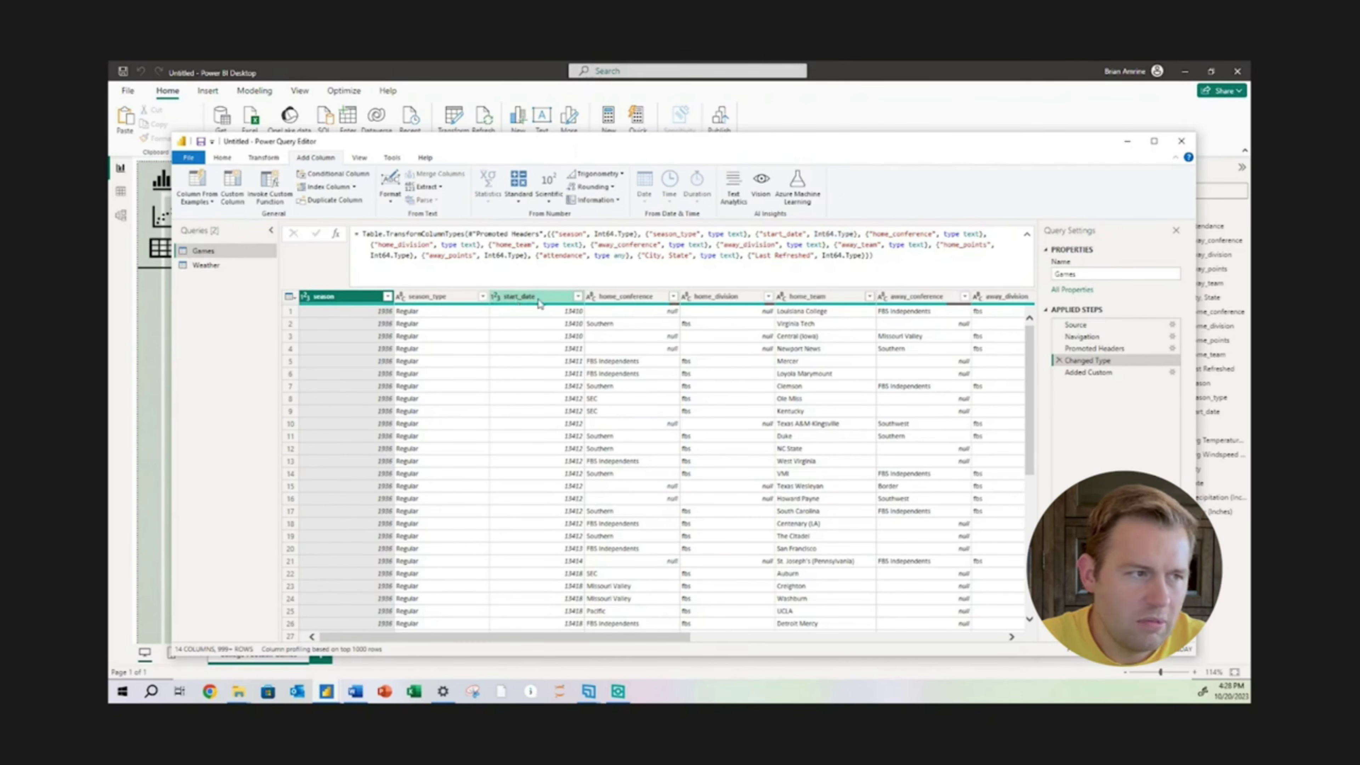
click(538, 301)
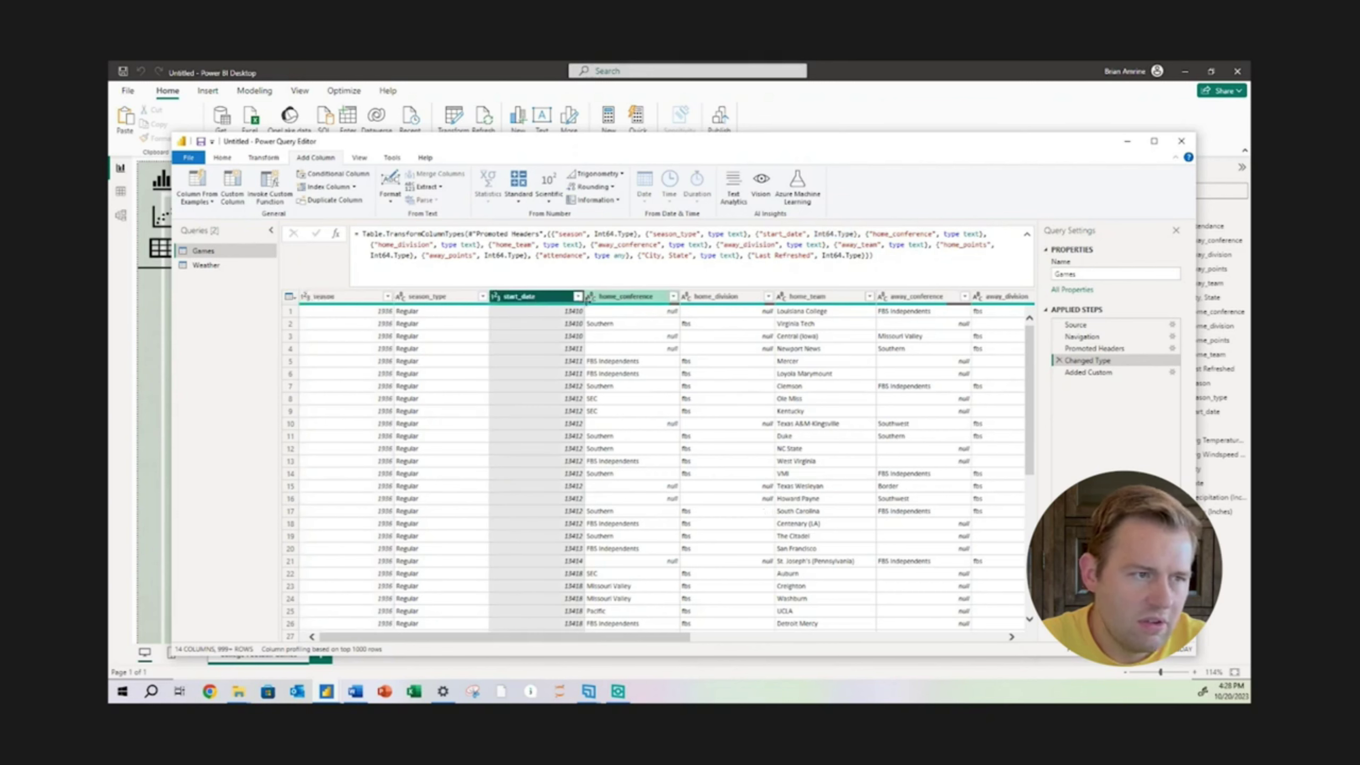
click(614, 301)
click(535, 301)
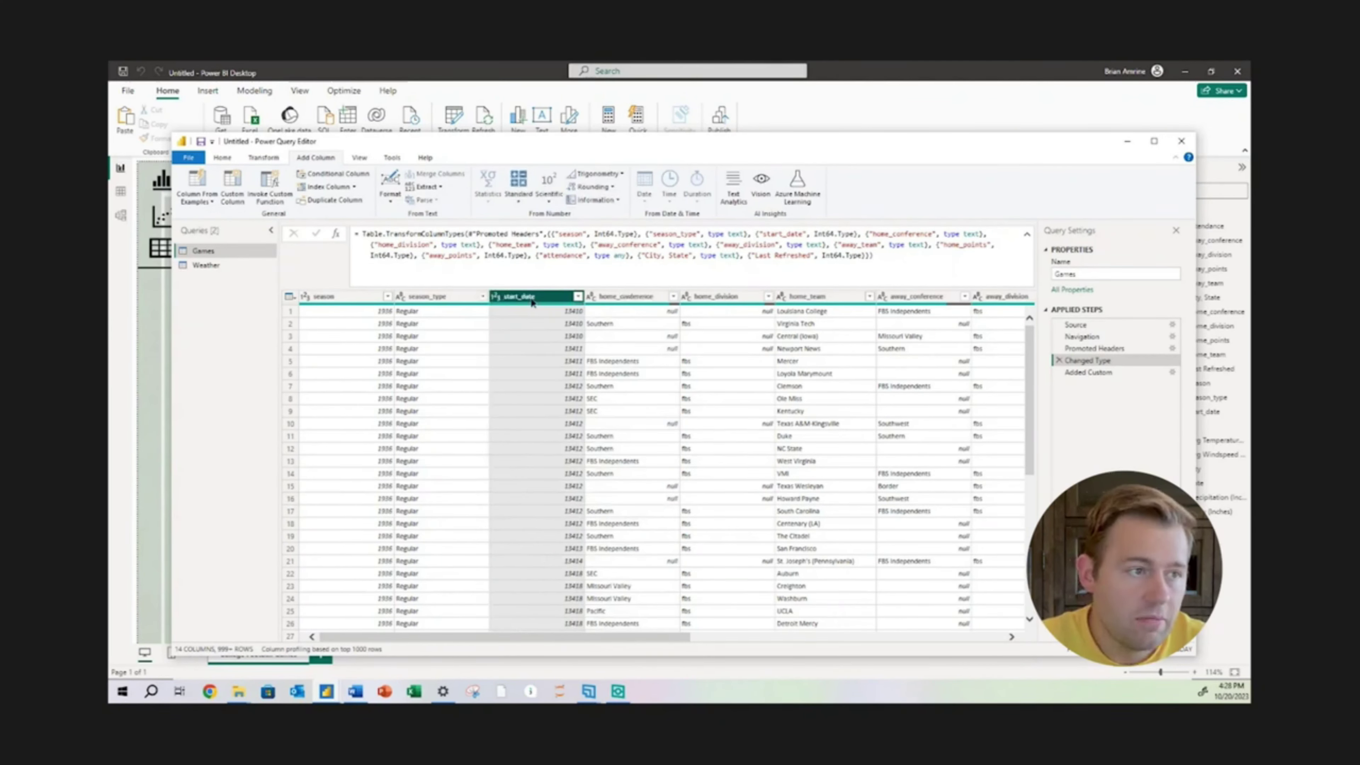
click(497, 297)
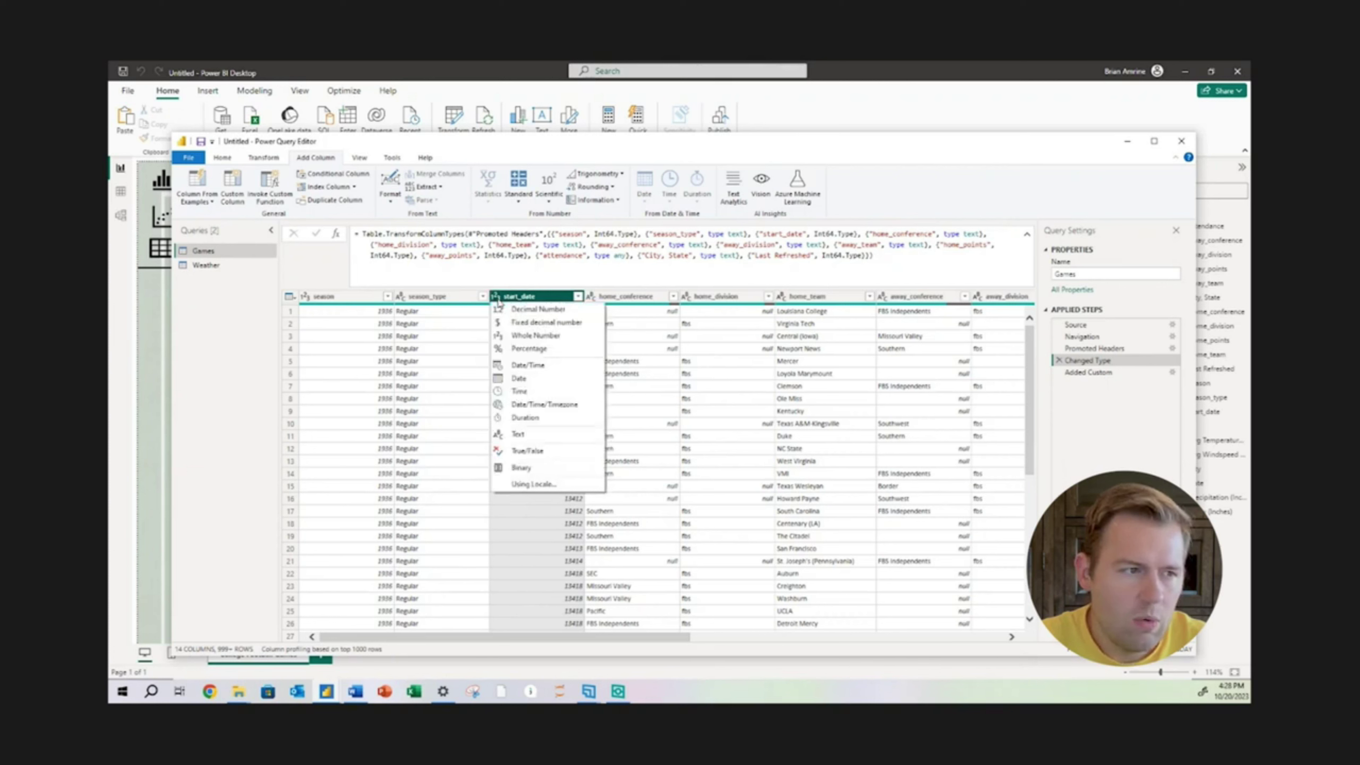
click(519, 379)
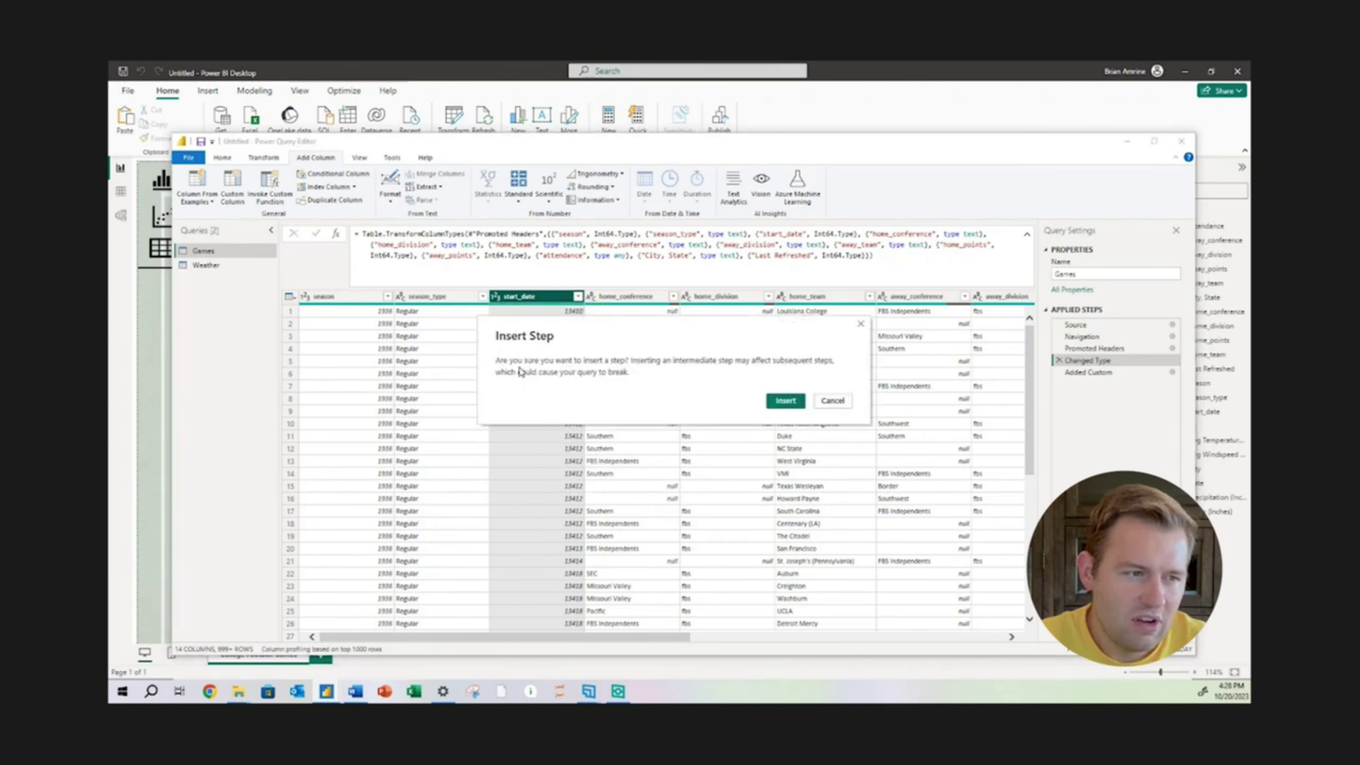
click(785, 401)
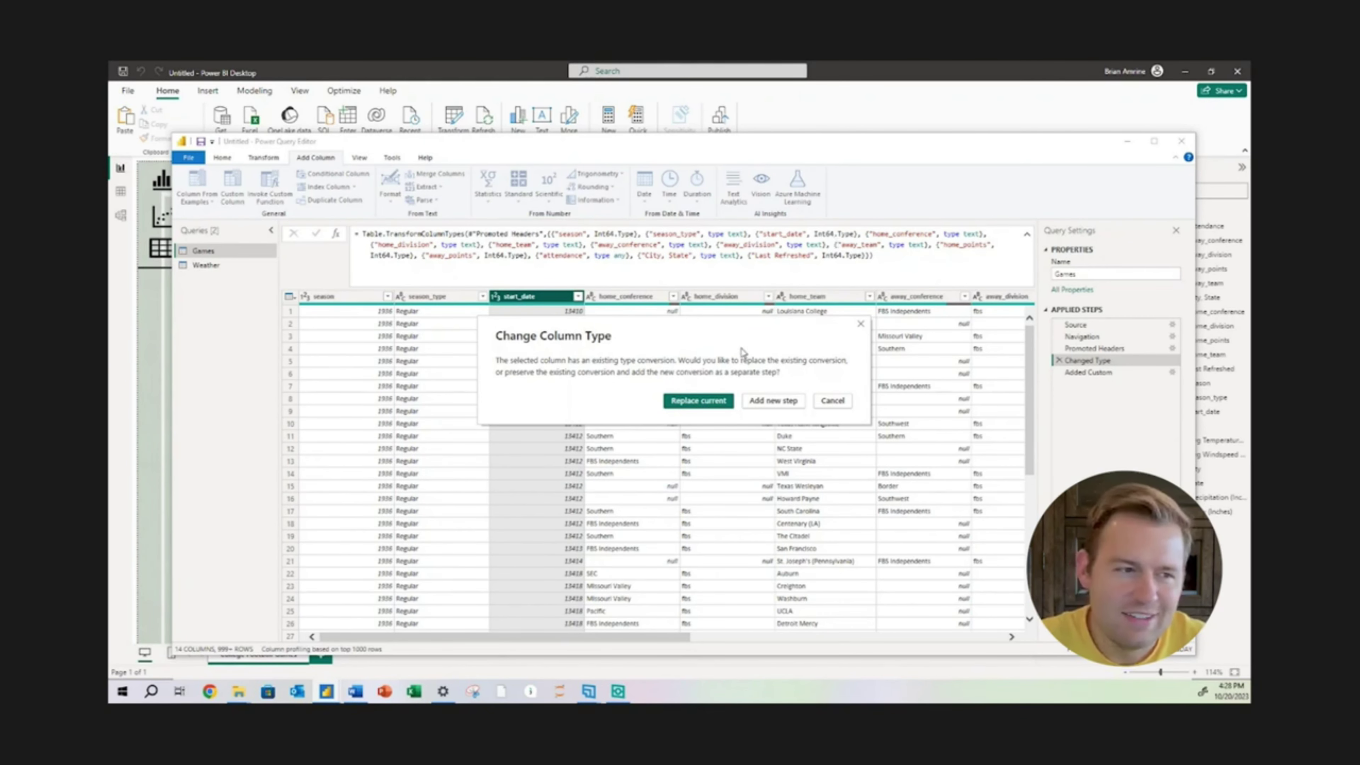
click(698, 401)
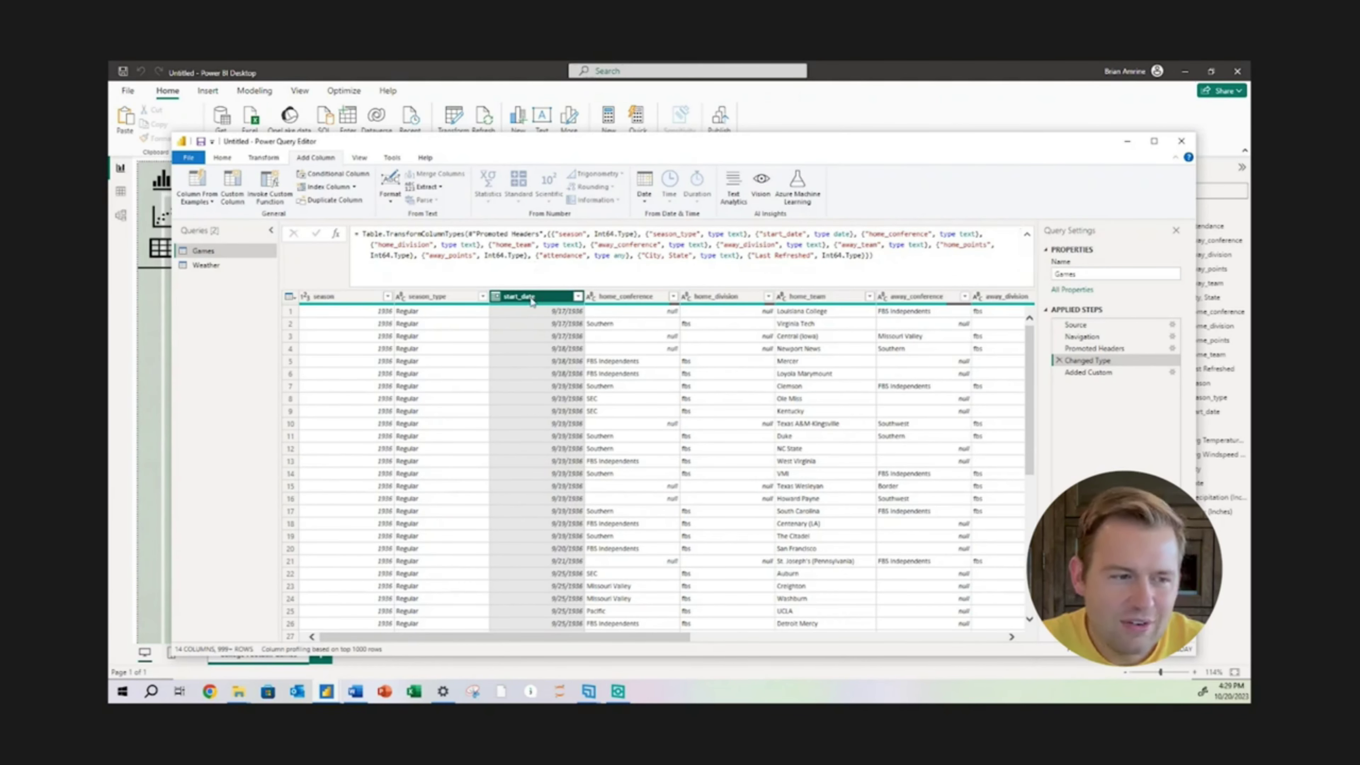
Step: Edit the Changed Type formula so the Last Refreshed column uses type date
drag(482, 639, 842, 650)
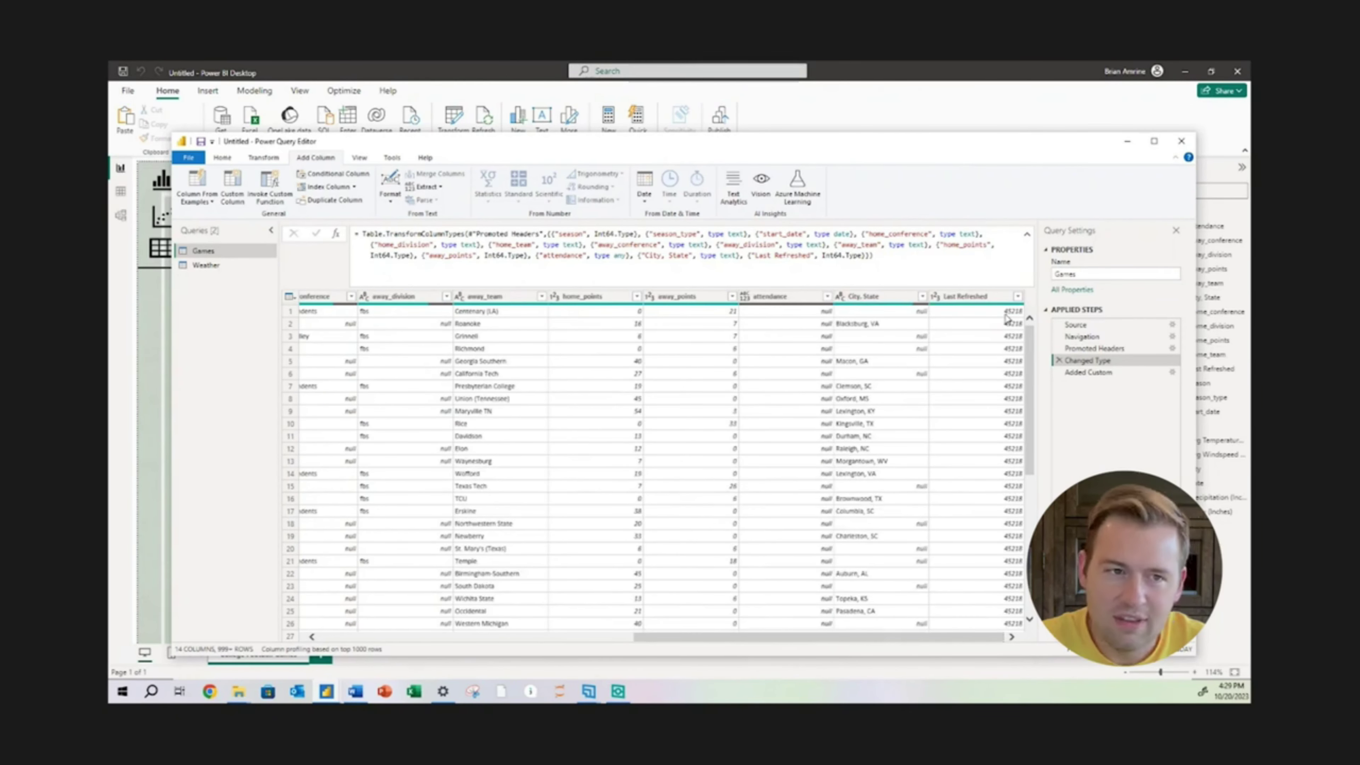
click(994, 299)
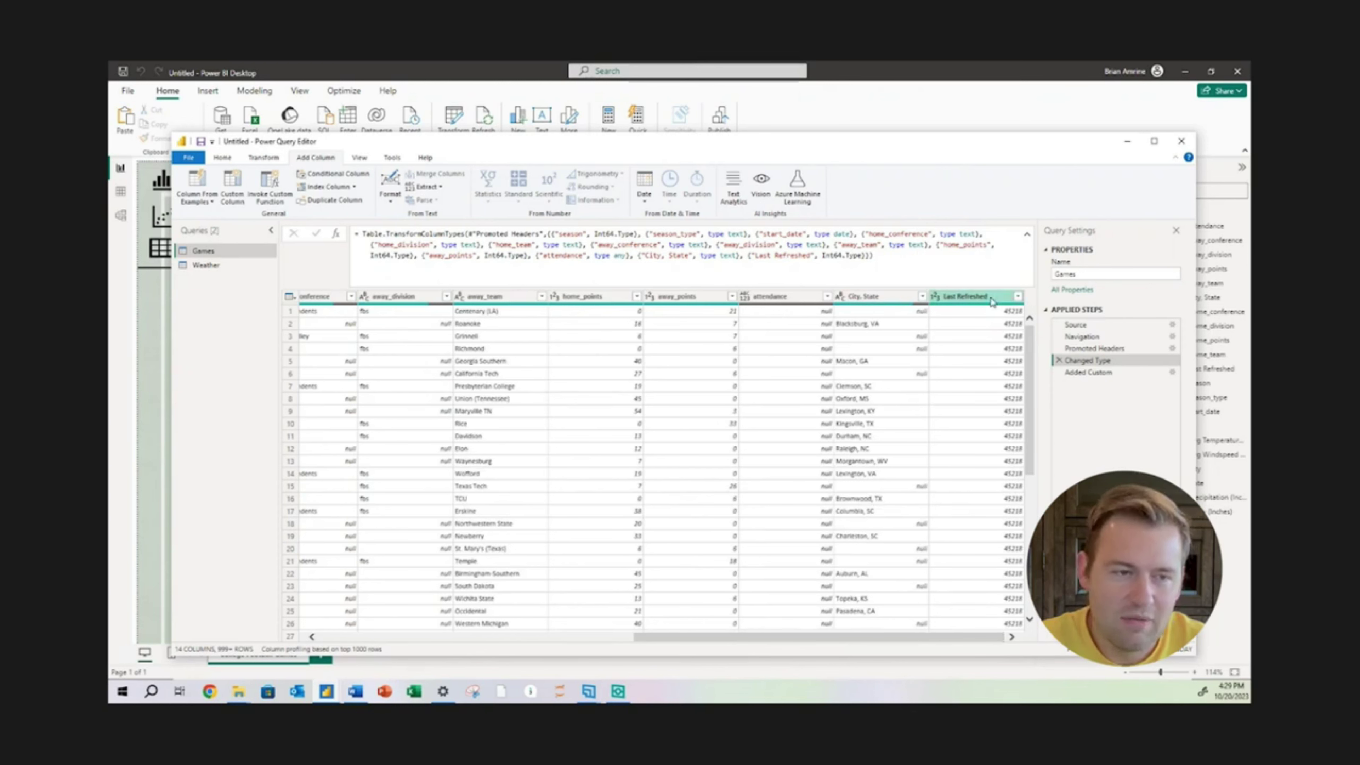
click(992, 301)
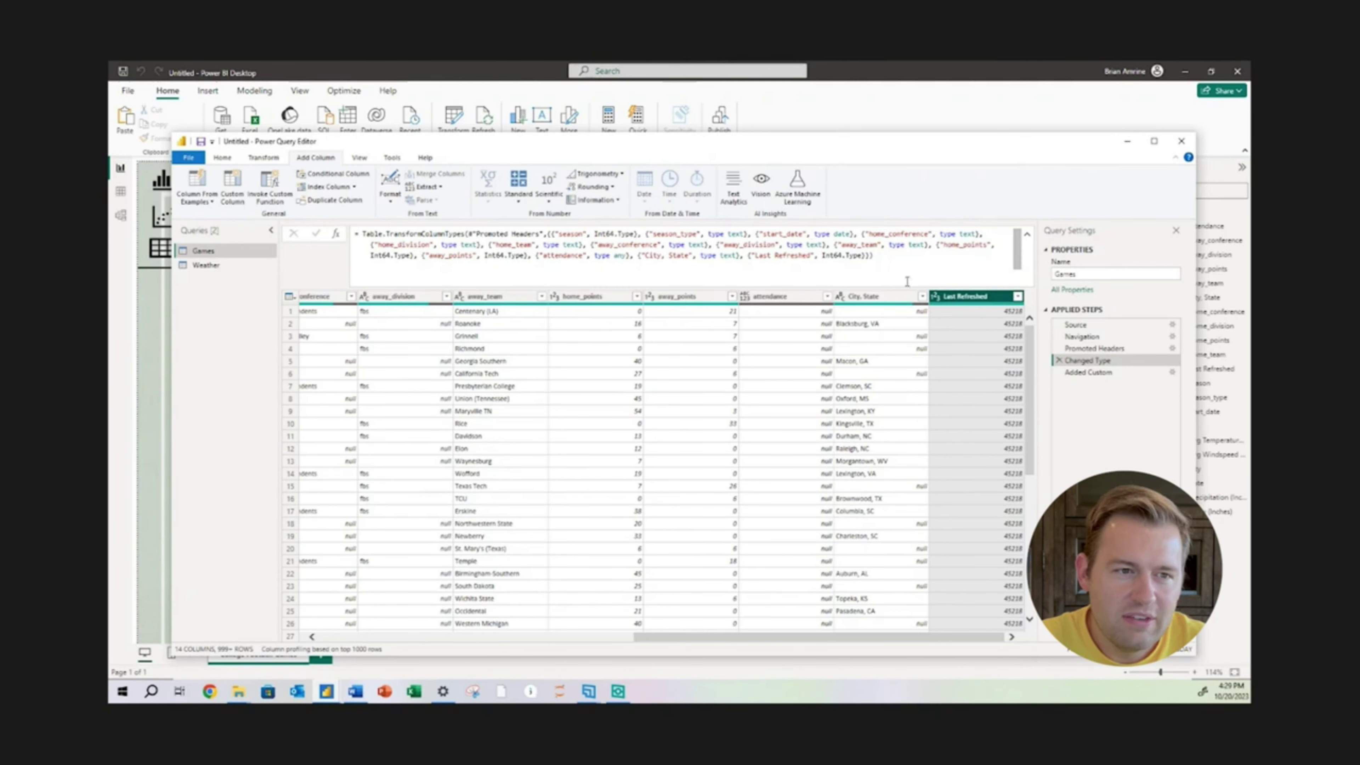
click(938, 298)
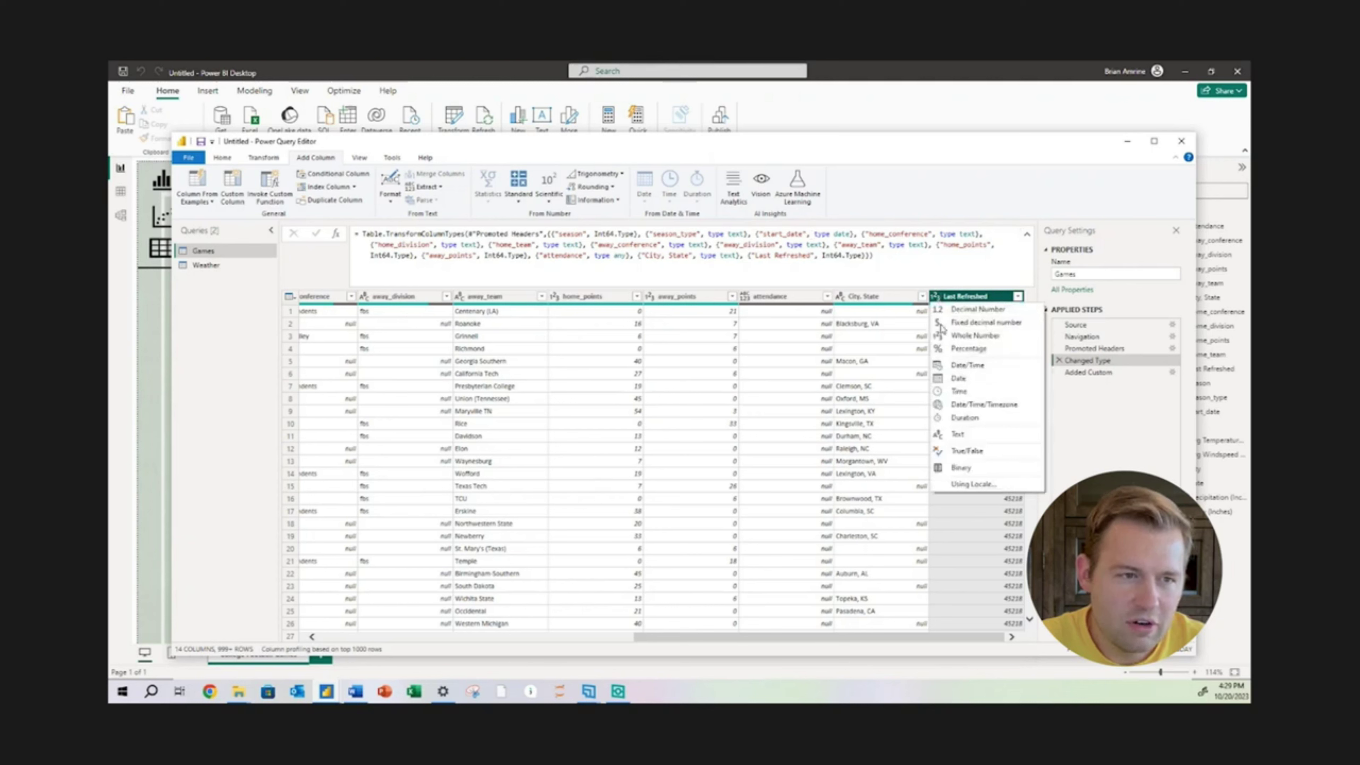
click(879, 263)
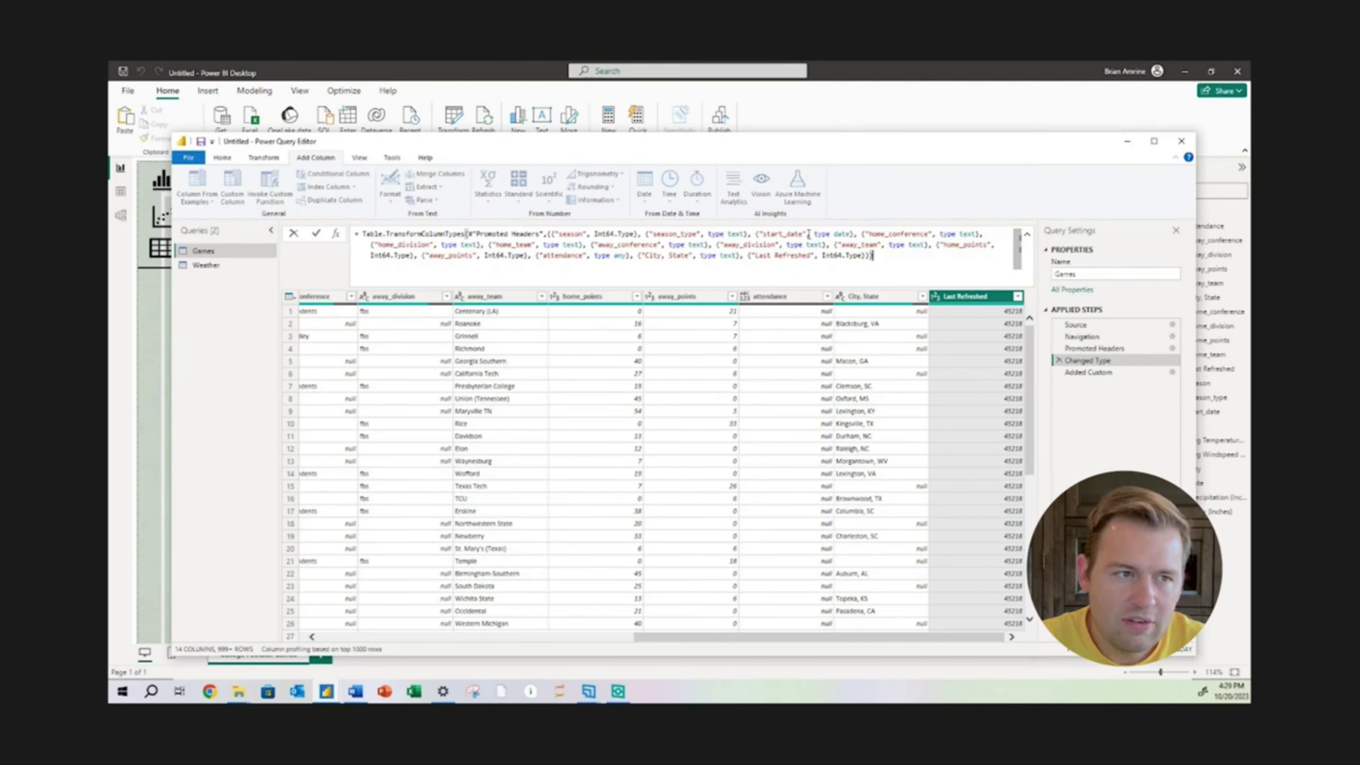
drag(809, 234, 862, 256)
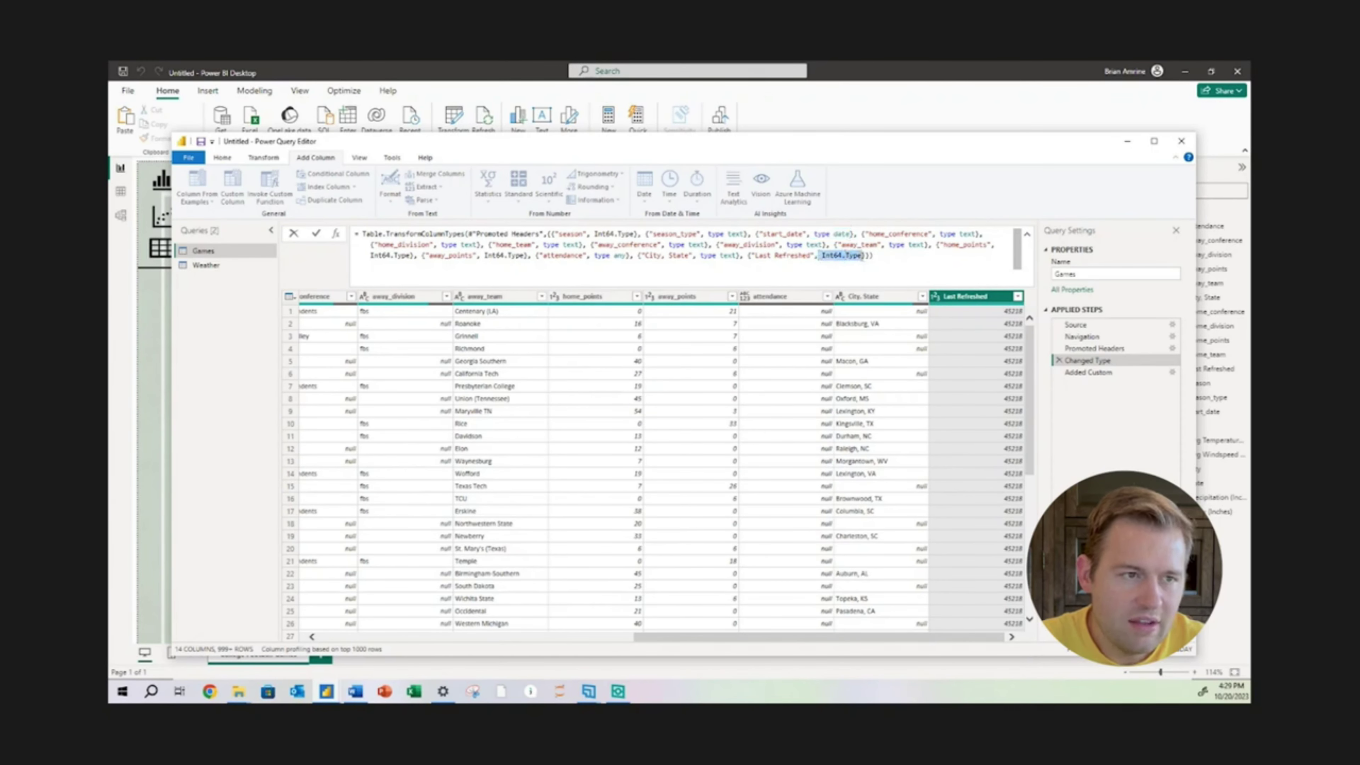
text(type date)
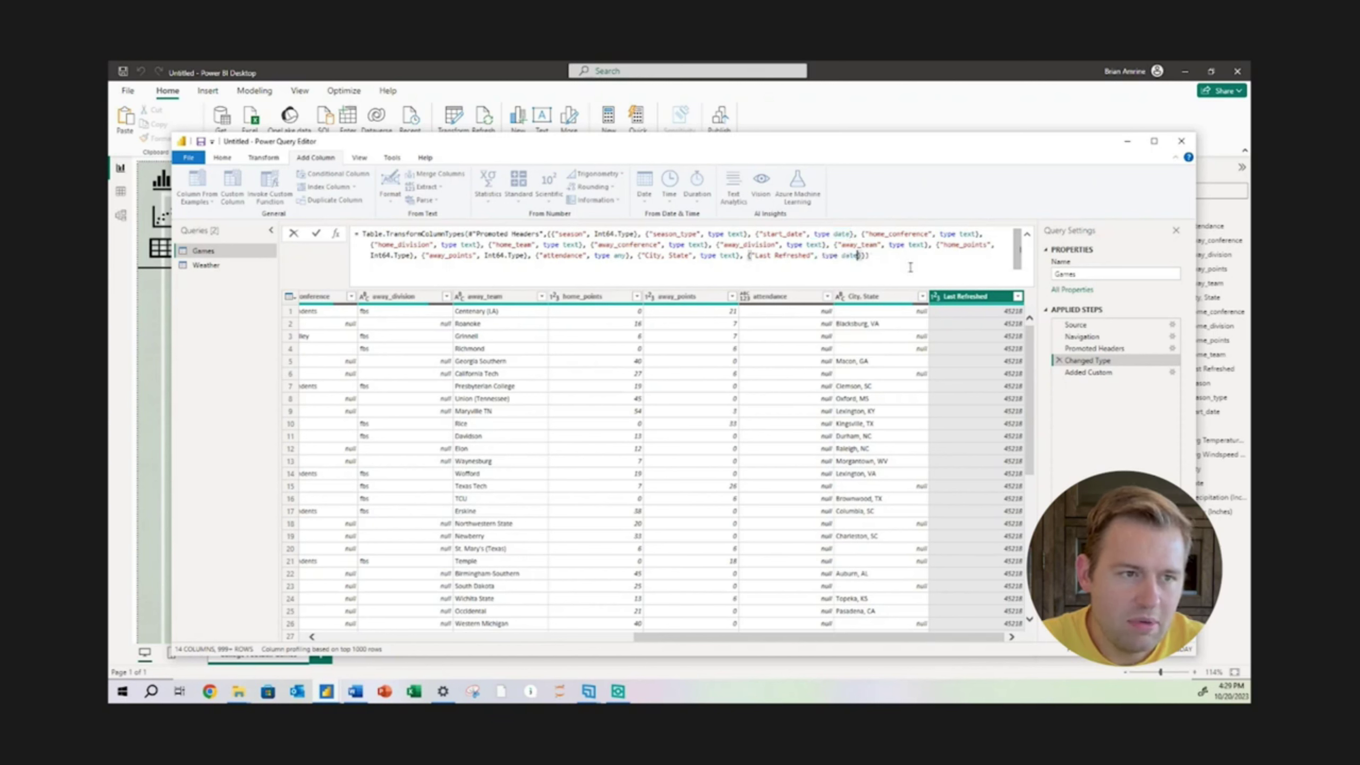
key(Return)
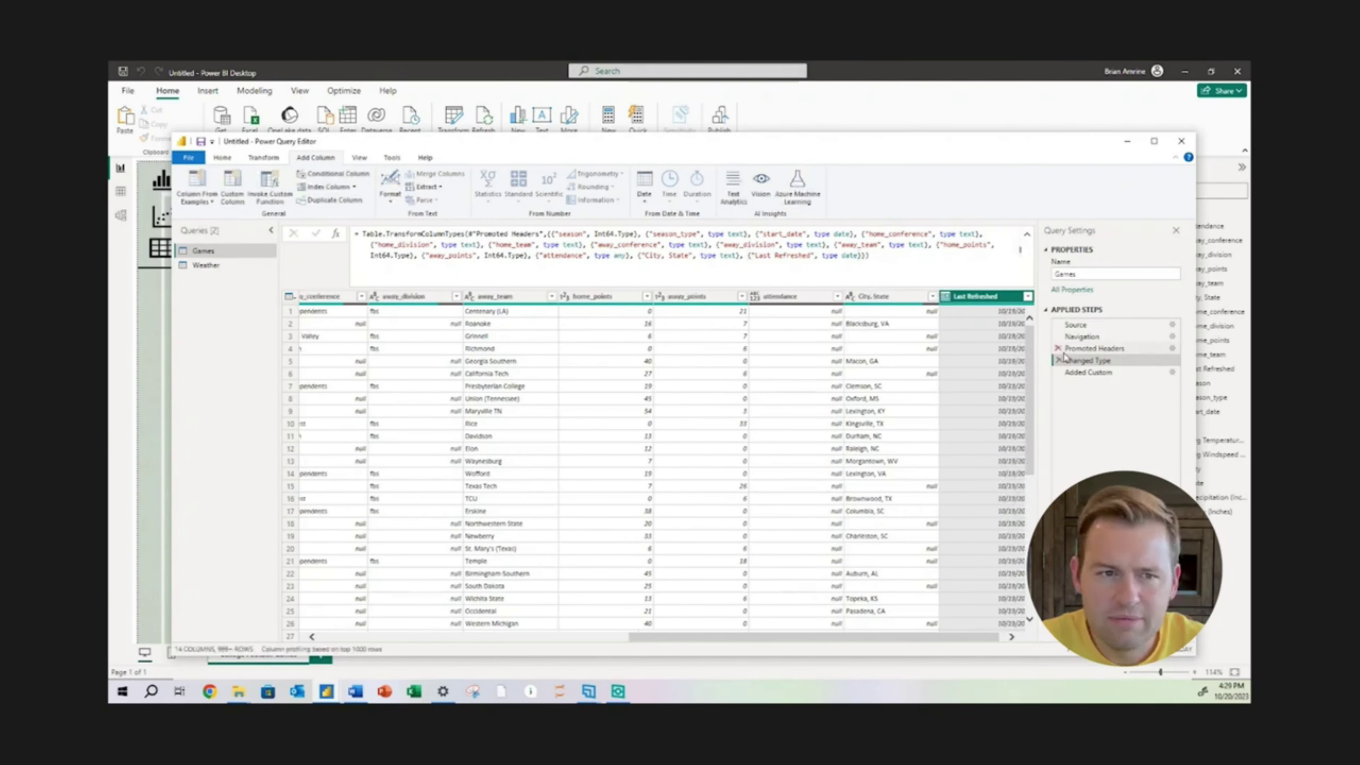
scroll(1015, 530, right, 1)
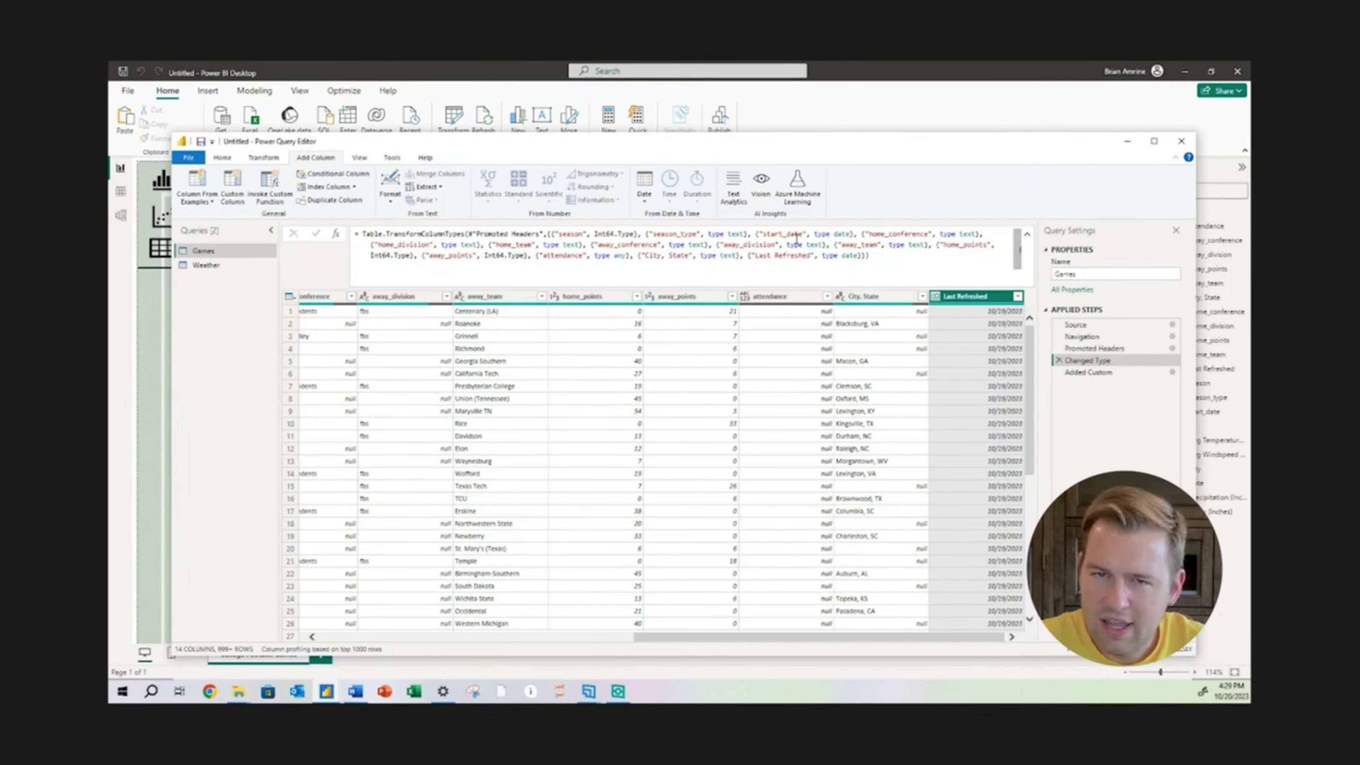
Step: Return to the Added Custom step and check the Merge Key column's values
click(1097, 373)
click(1099, 362)
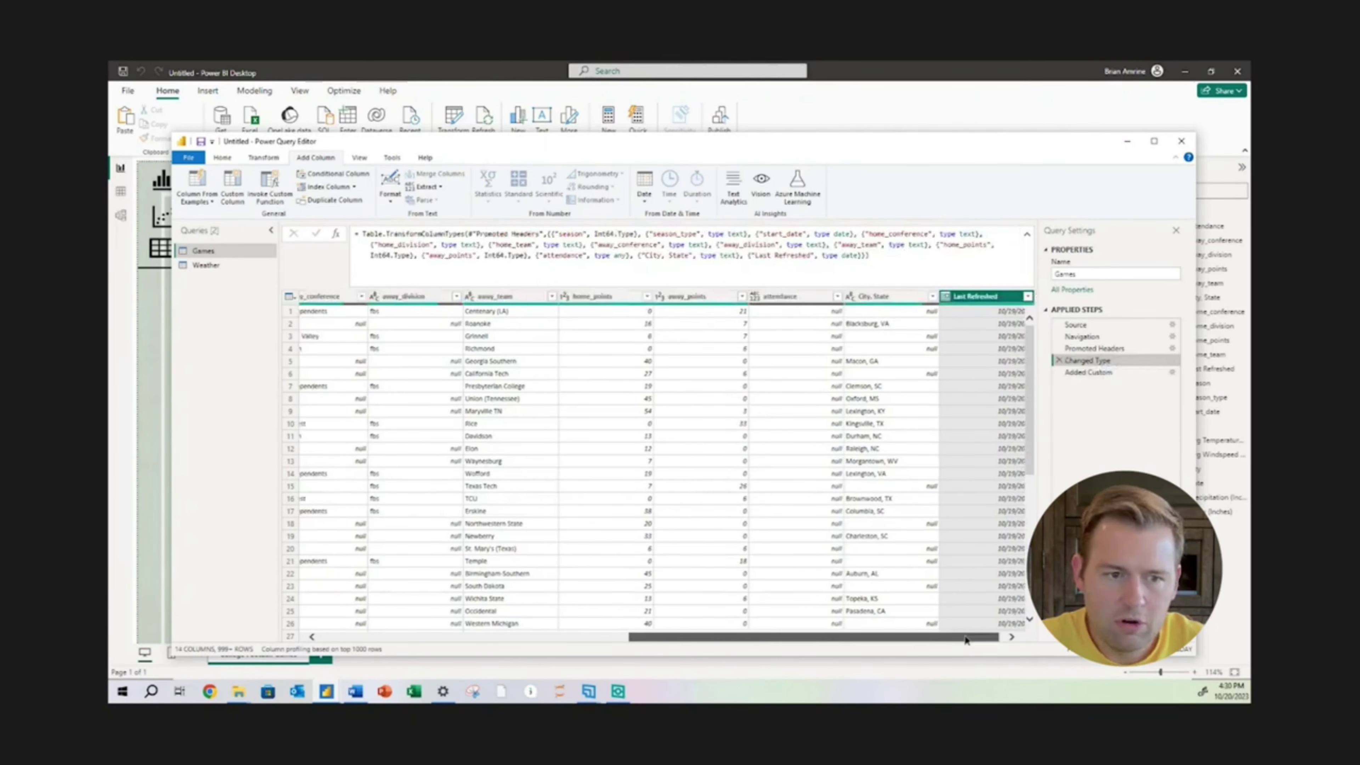
drag(961, 637, 966, 637)
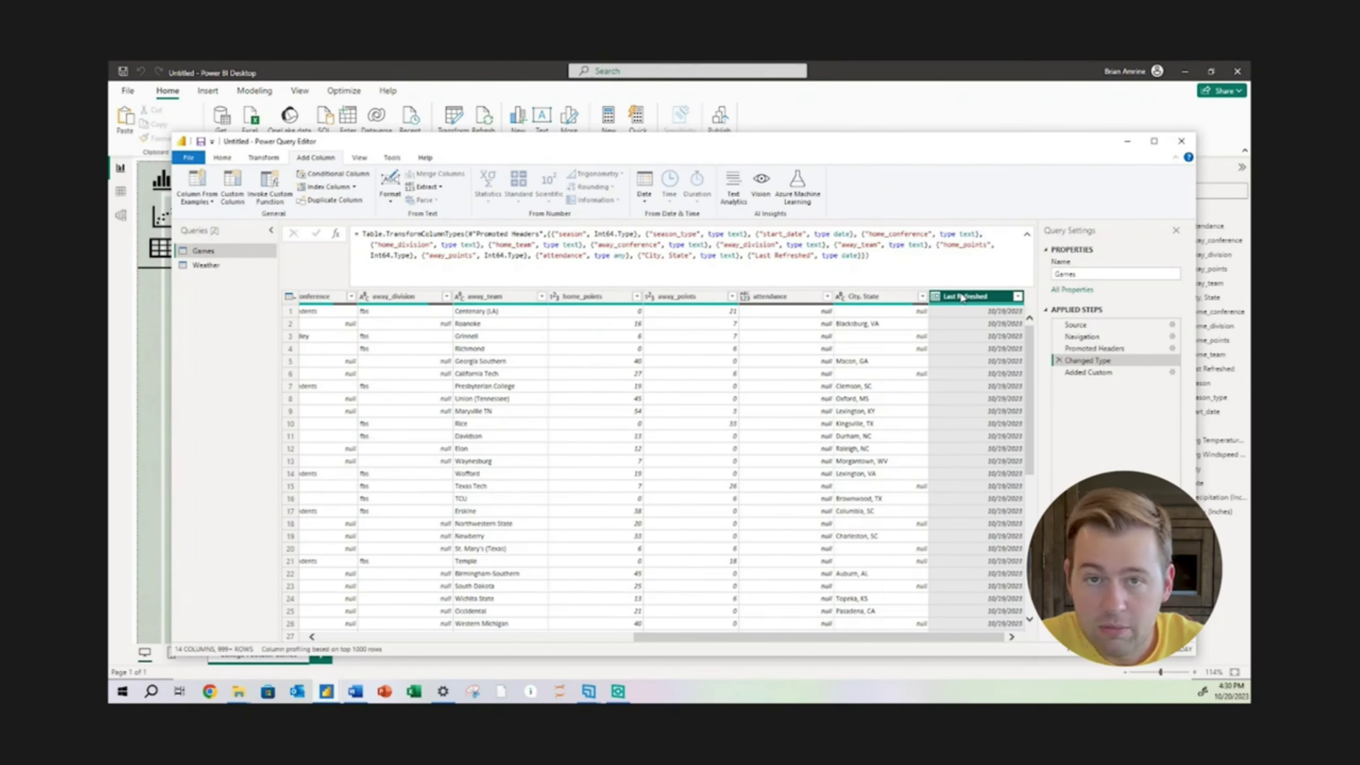
click(1111, 378)
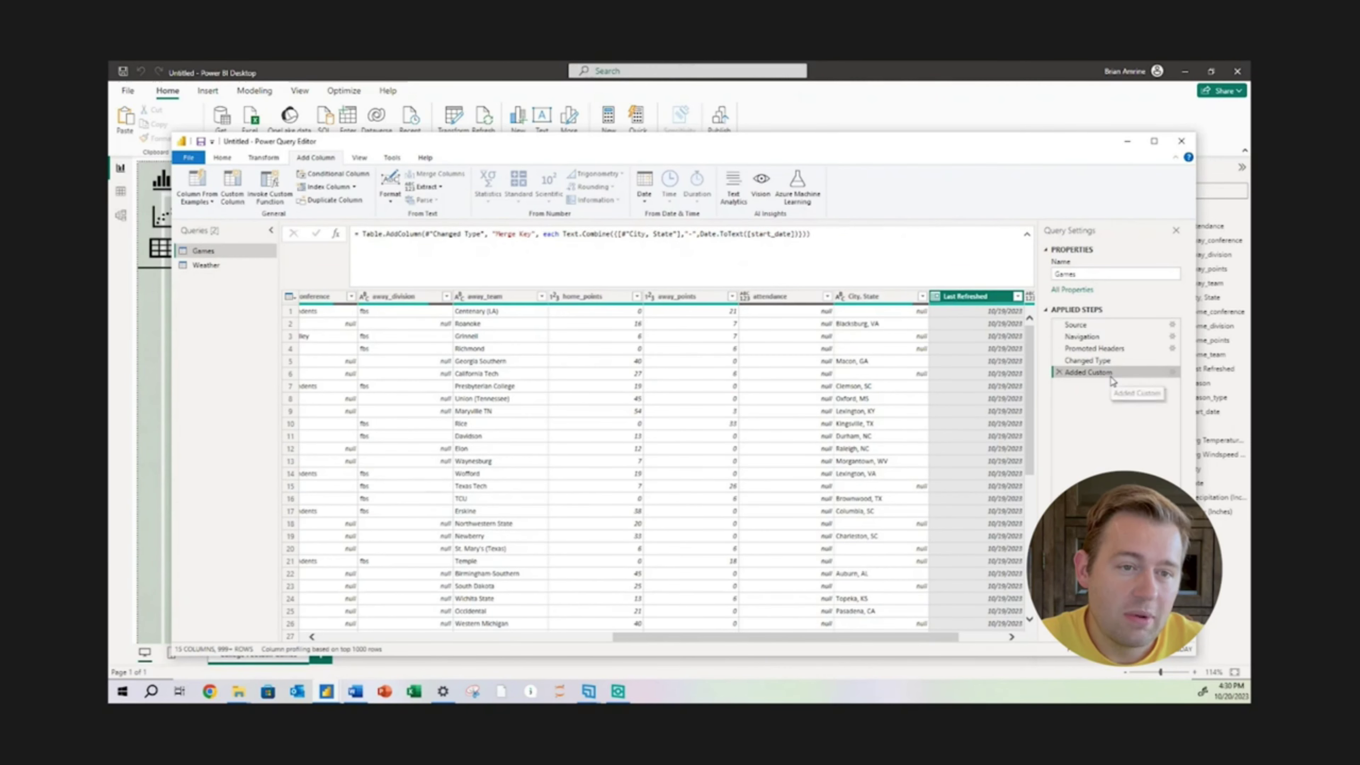
click(1010, 639)
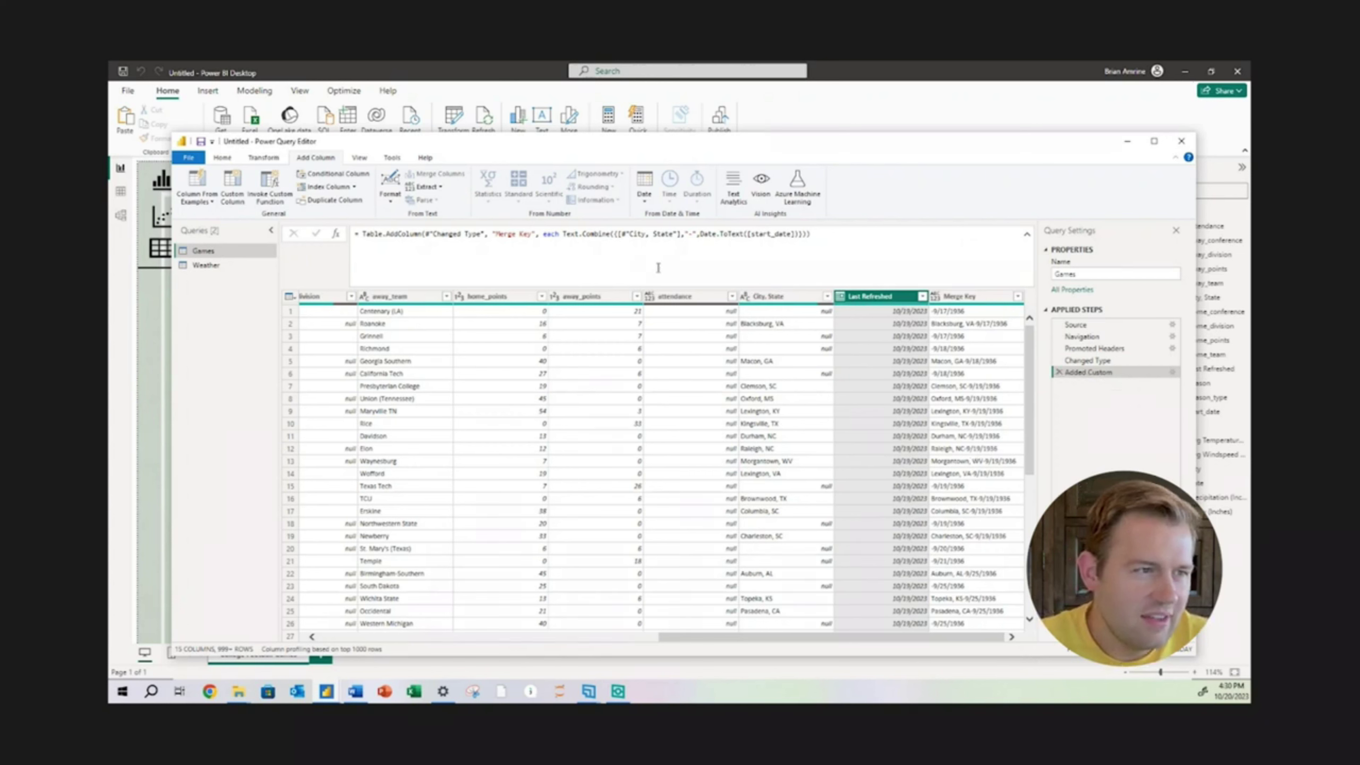
Step: Copy the Text.Combine expression from the Games query's Merge Key formula and open the Weather query
drag(562, 236, 721, 243)
key(ctrl+c)
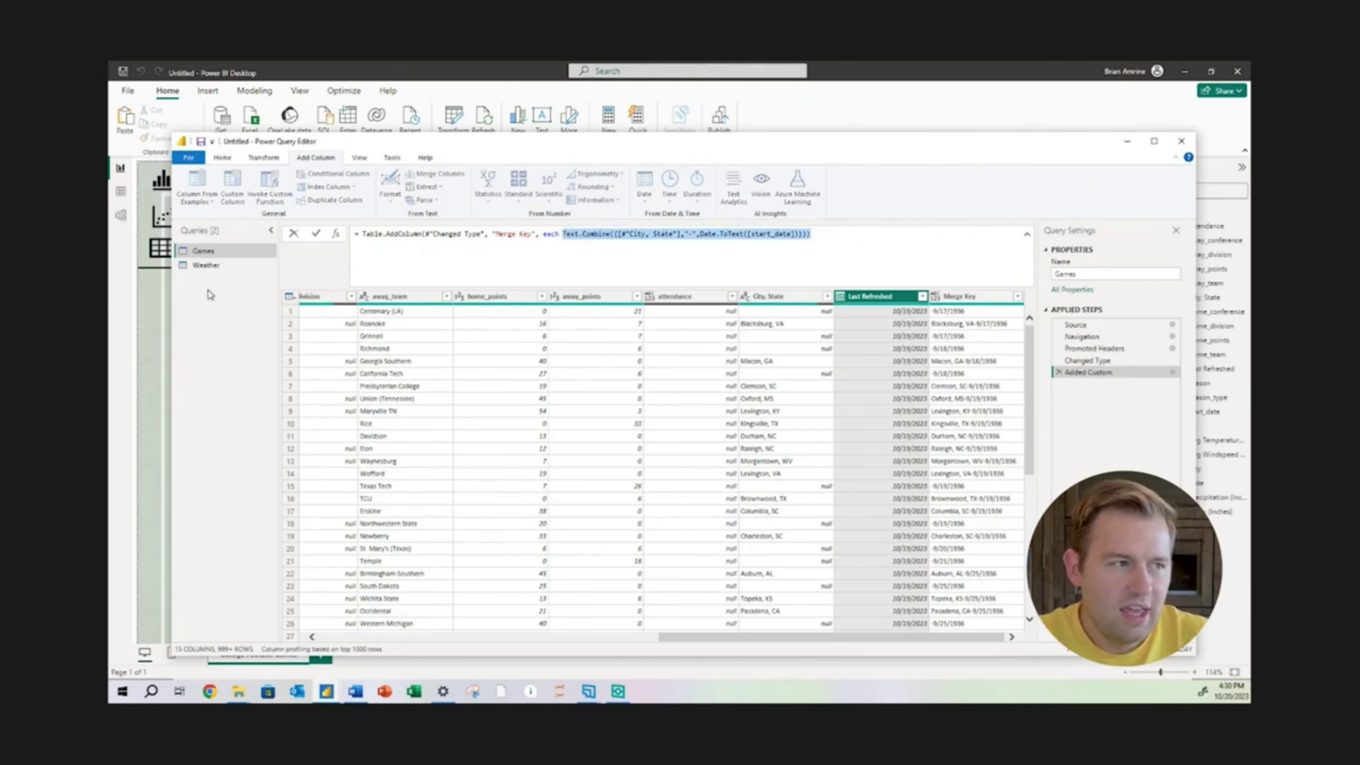
click(215, 267)
click(214, 268)
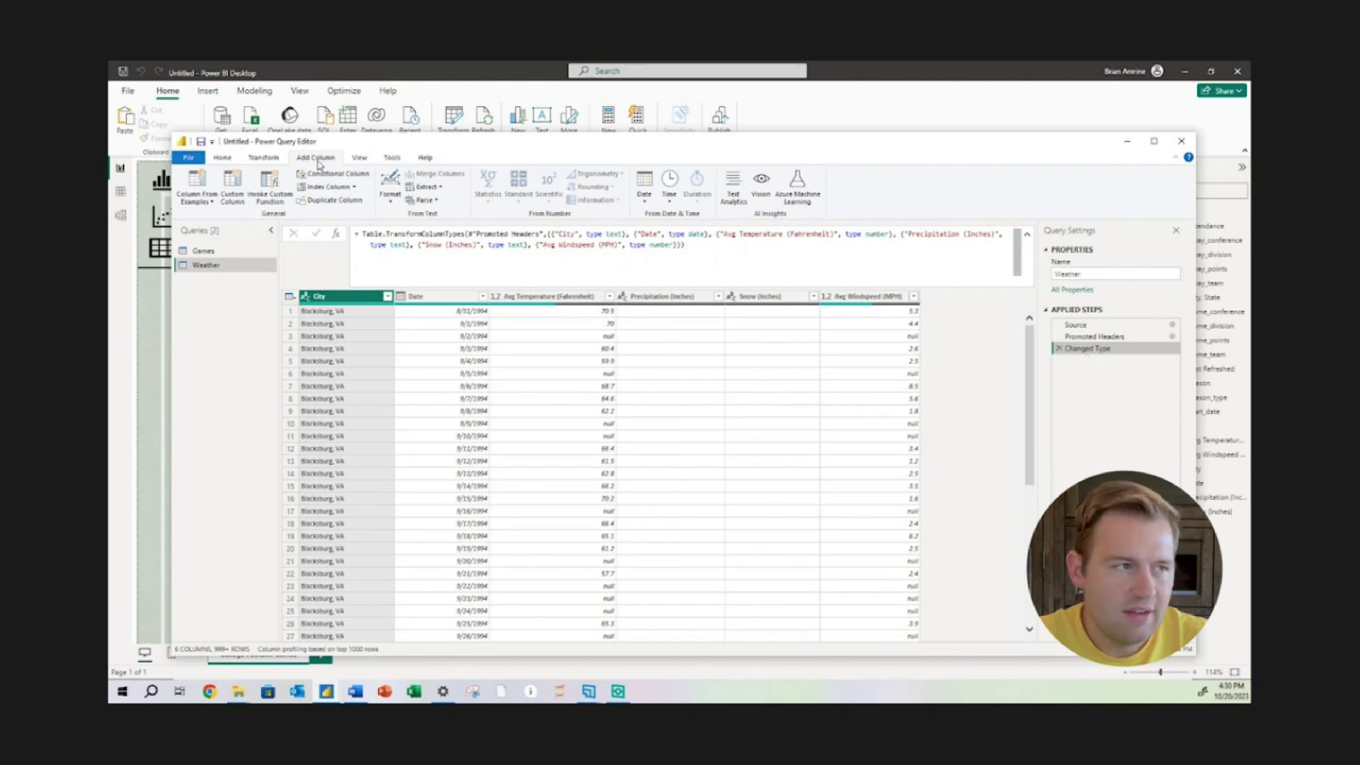
Step: Start a custom column in the Weather query and name it Merge Key
click(238, 202)
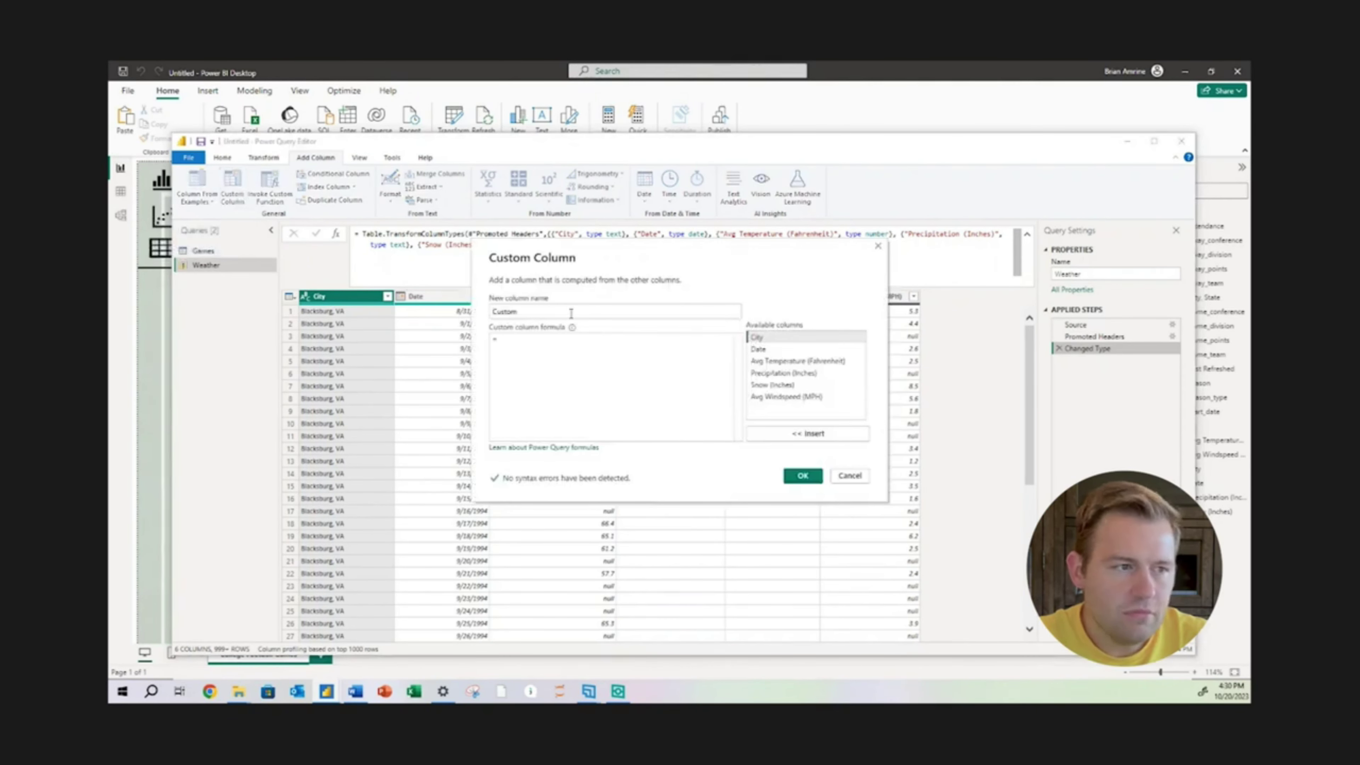
text(Merge )
text(Key)
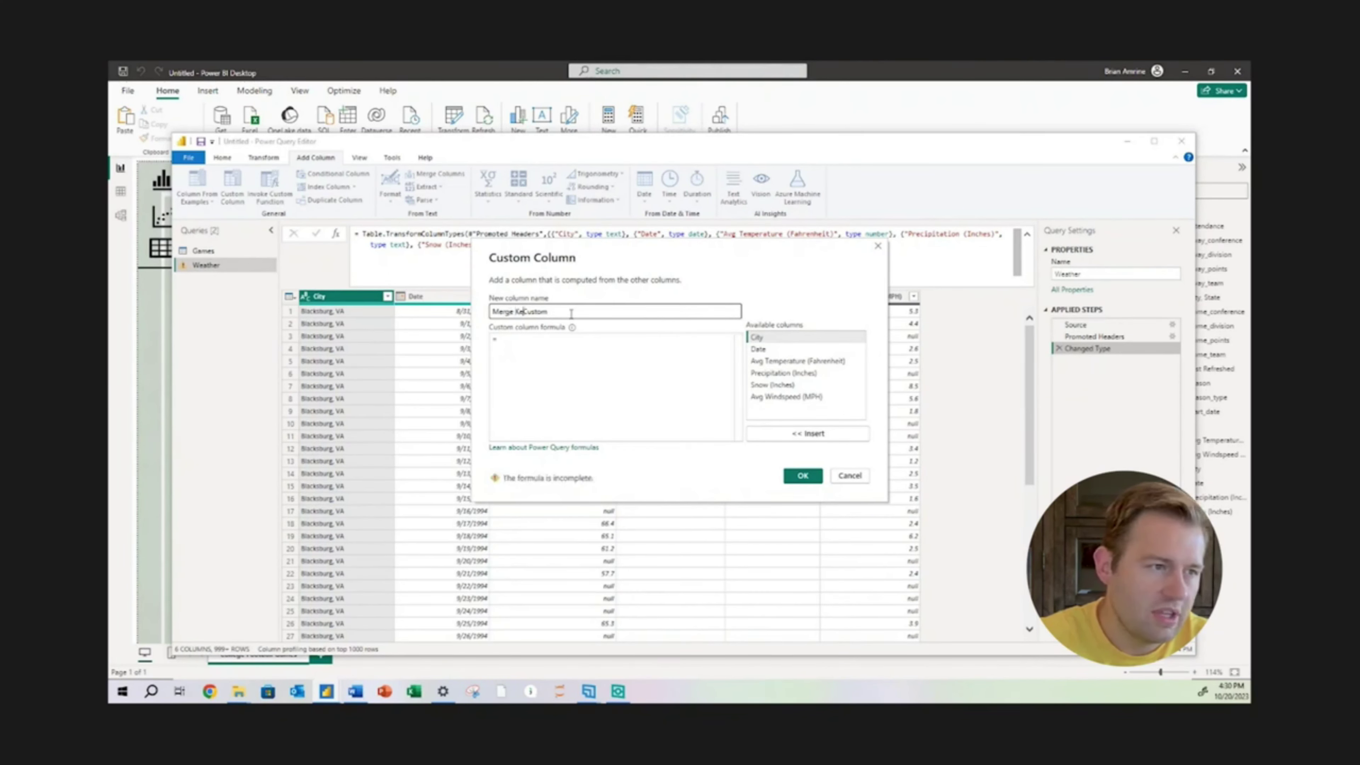
key(BackSpace)
key(BackSpace)
key(BackSpace)
key(BackSpace)
key(BackSpace)
key(BackSpace)
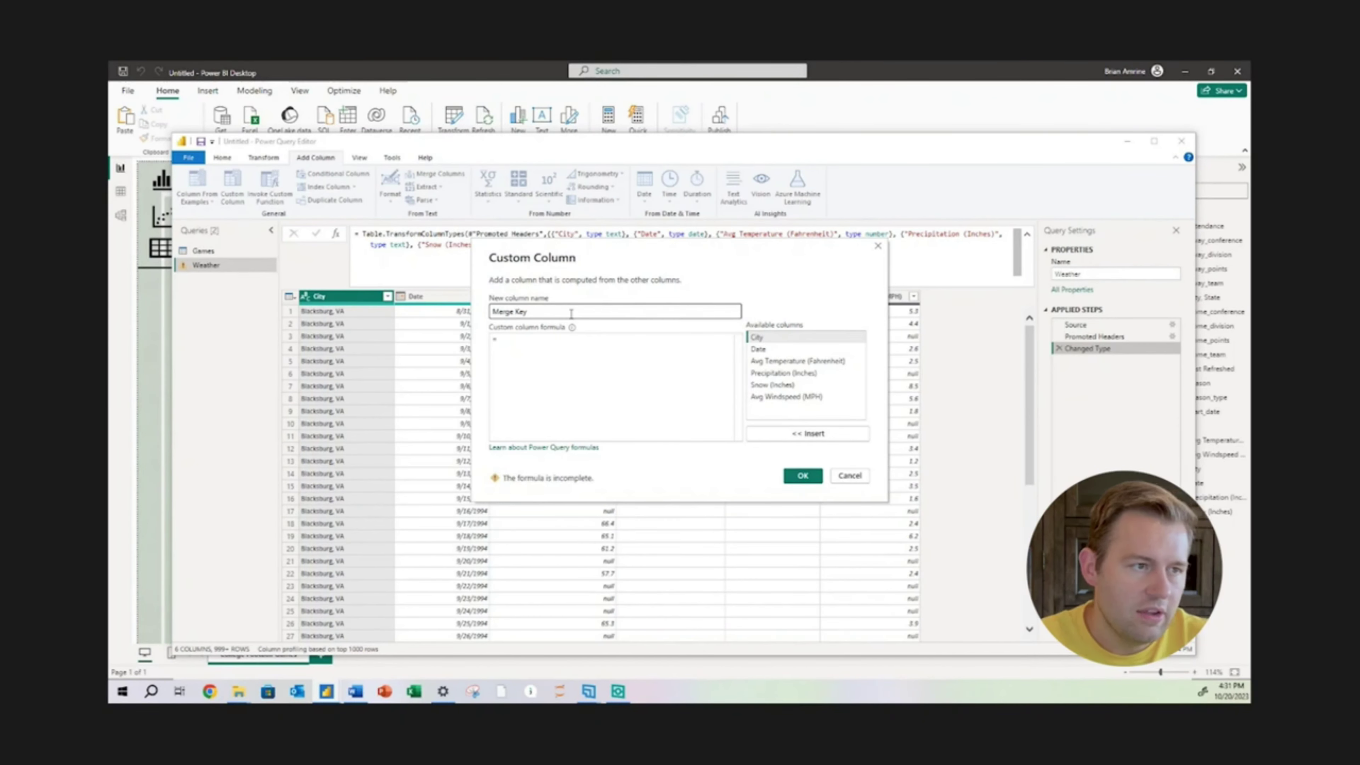
Step: Paste the copied Text.Combine expression as the custom column formula and remove the extra closing parenthesis
click(565, 341)
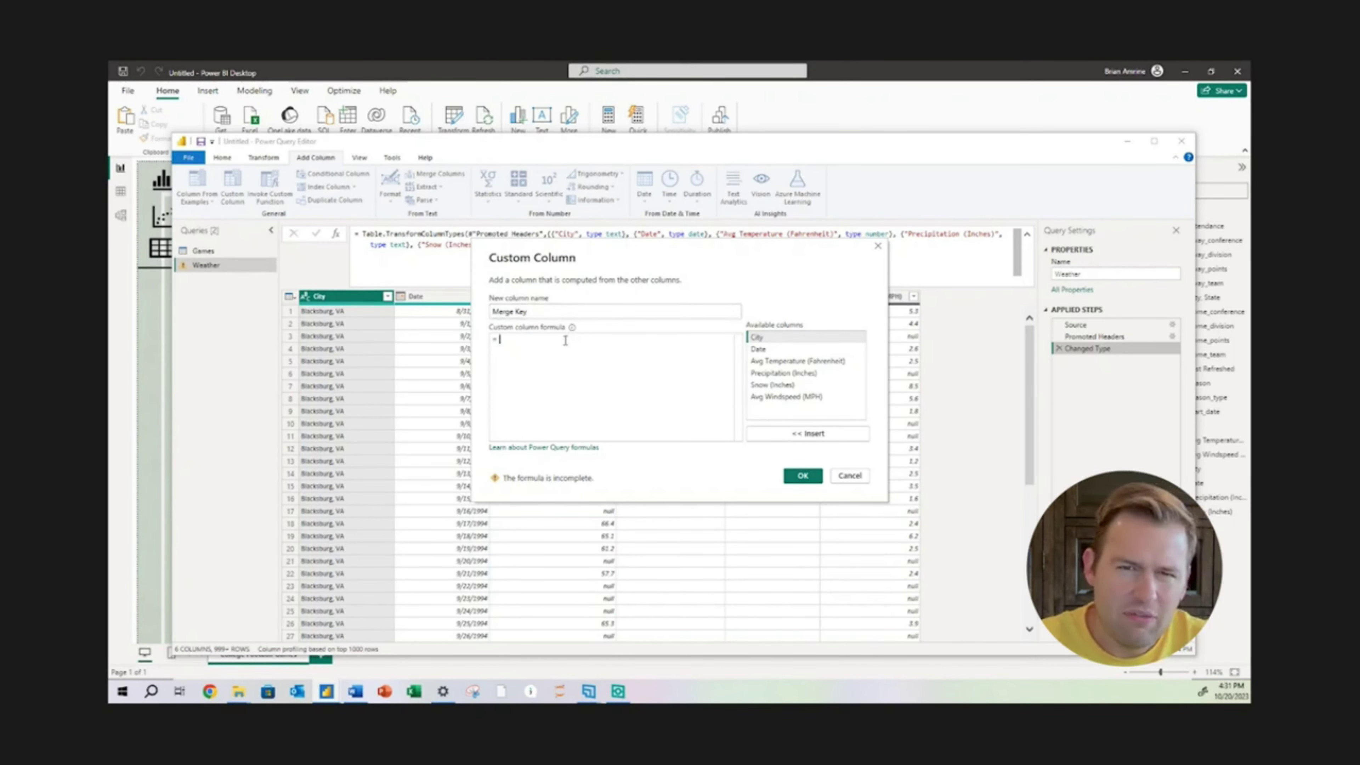
key(ctrl+v)
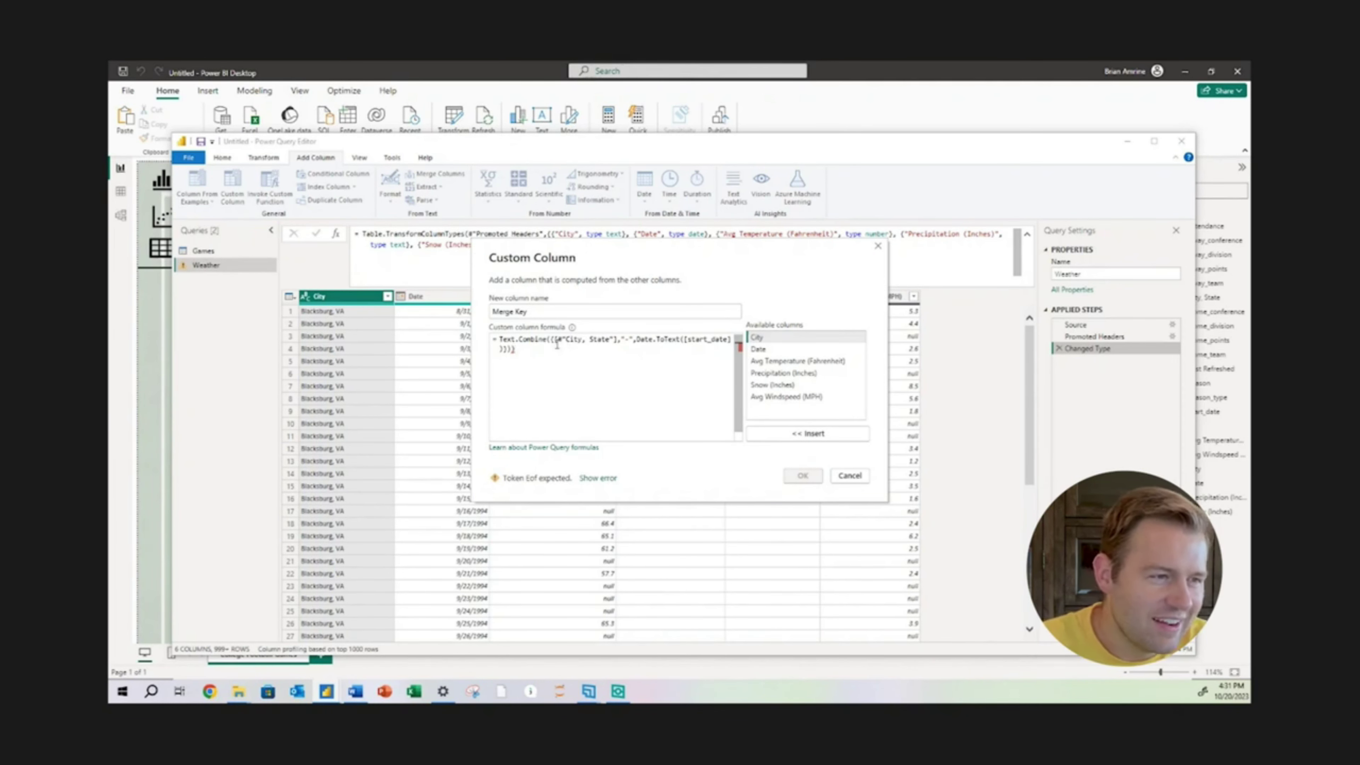
key(BackSpace)
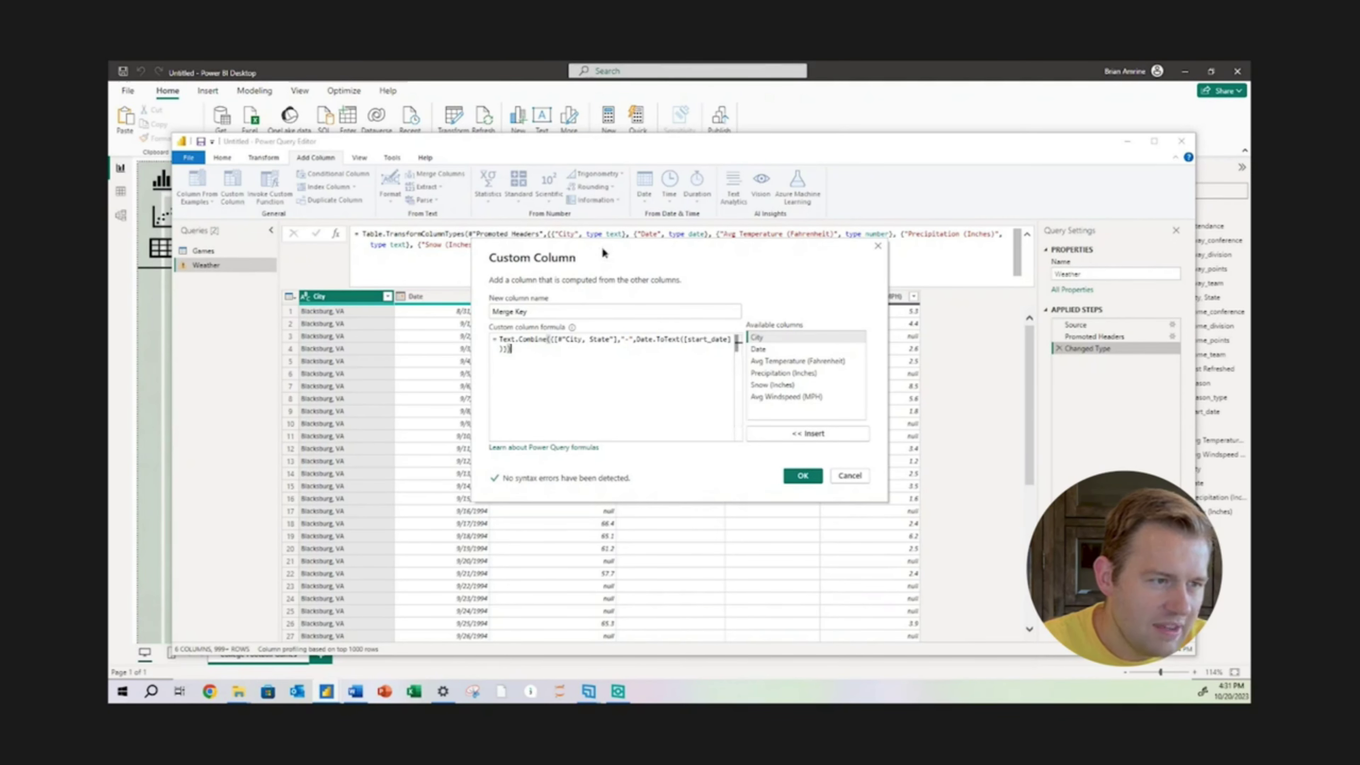
Step: Replace the formula's column references with City and Date for the Weather query, and create the Merge Key column
drag(602, 252, 613, 286)
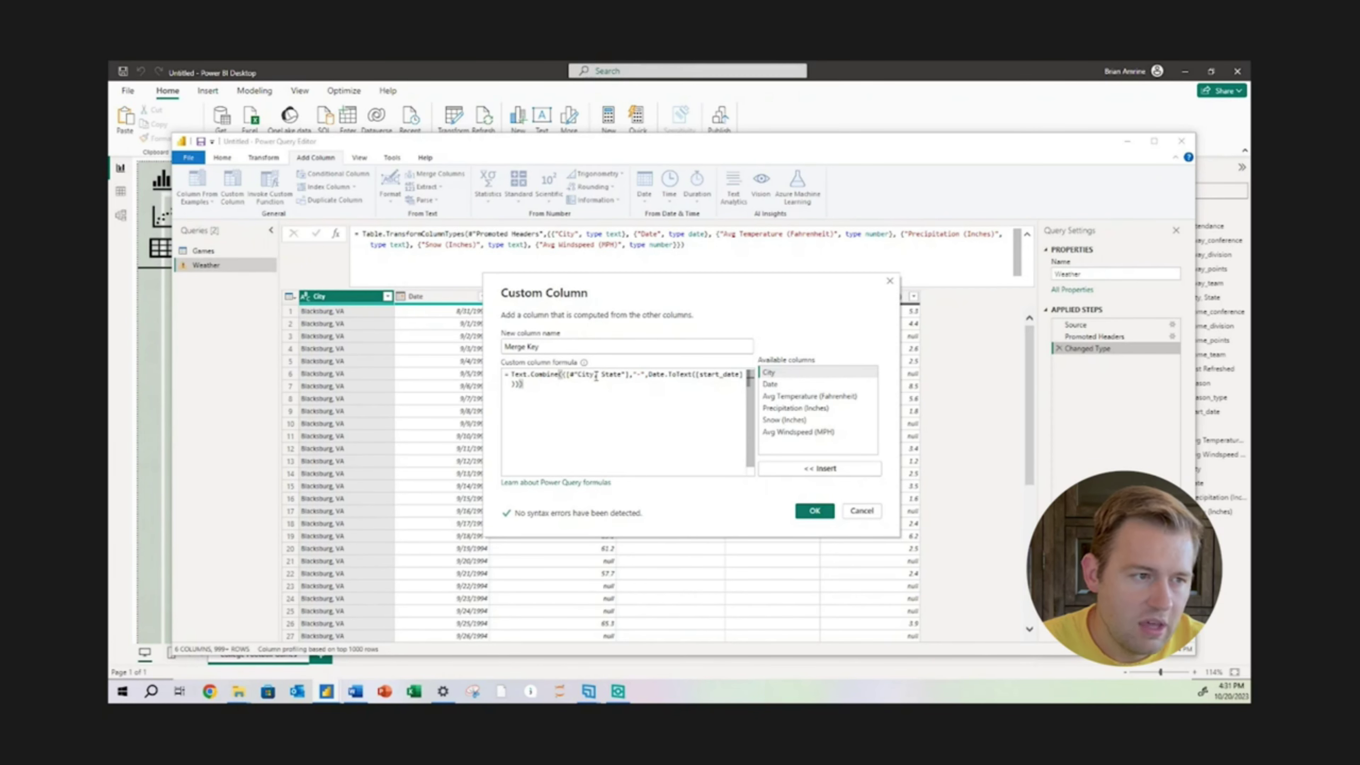
drag(593, 375, 621, 375)
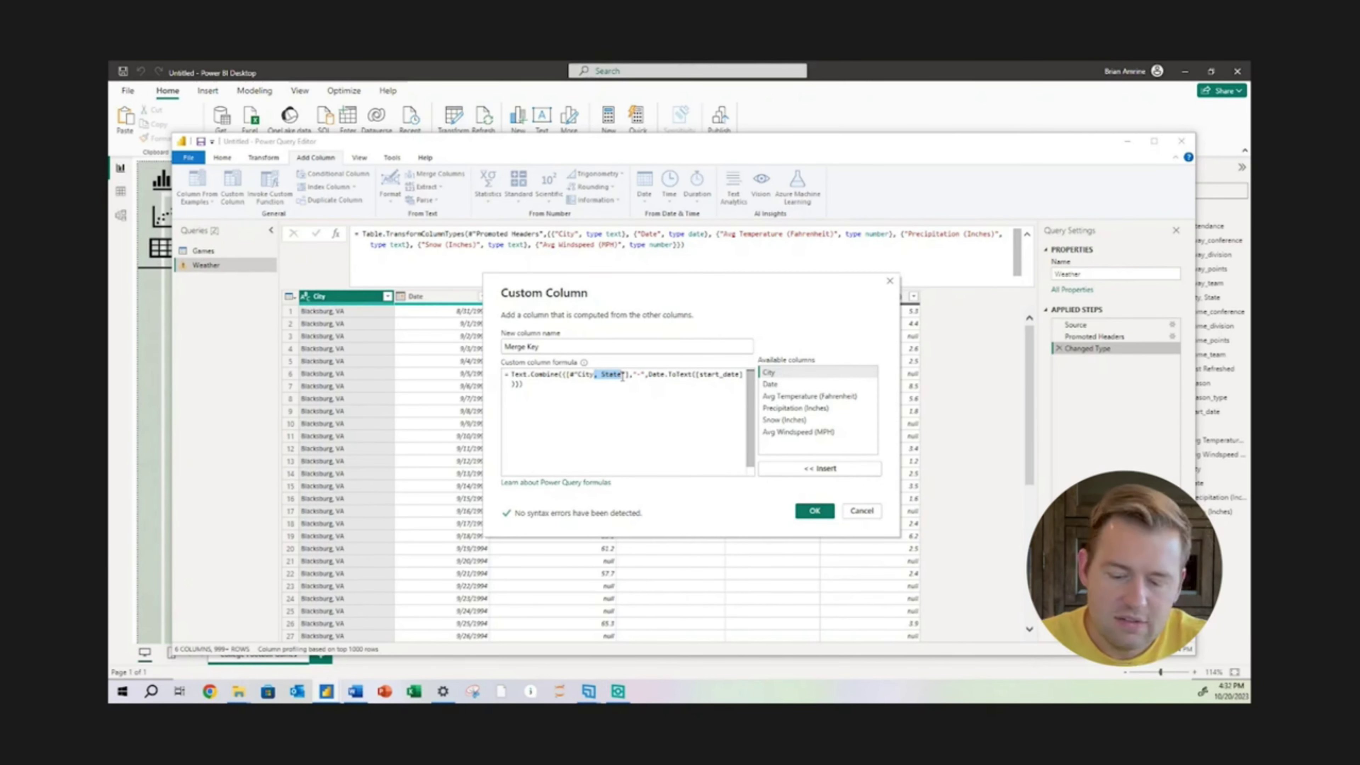
key(BackSpace)
drag(620, 375, 712, 375)
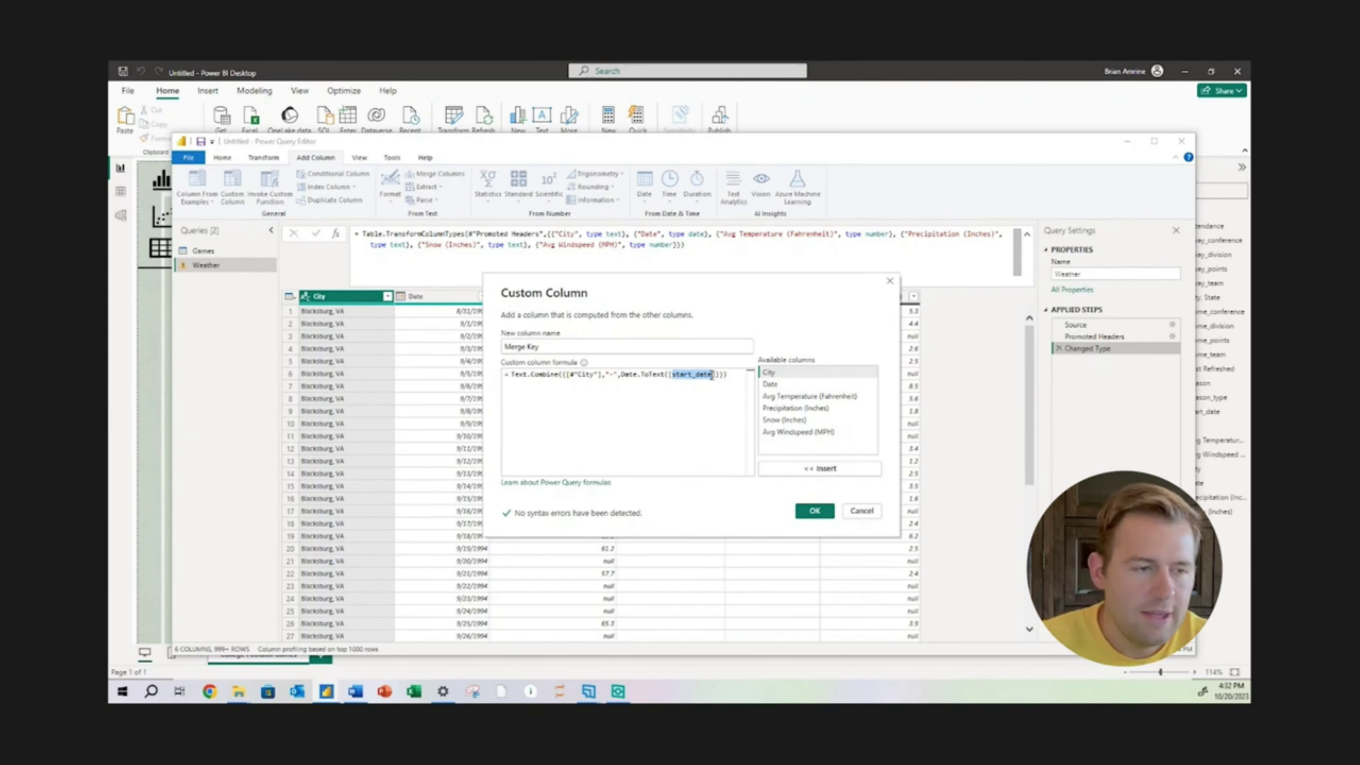
text(Da)
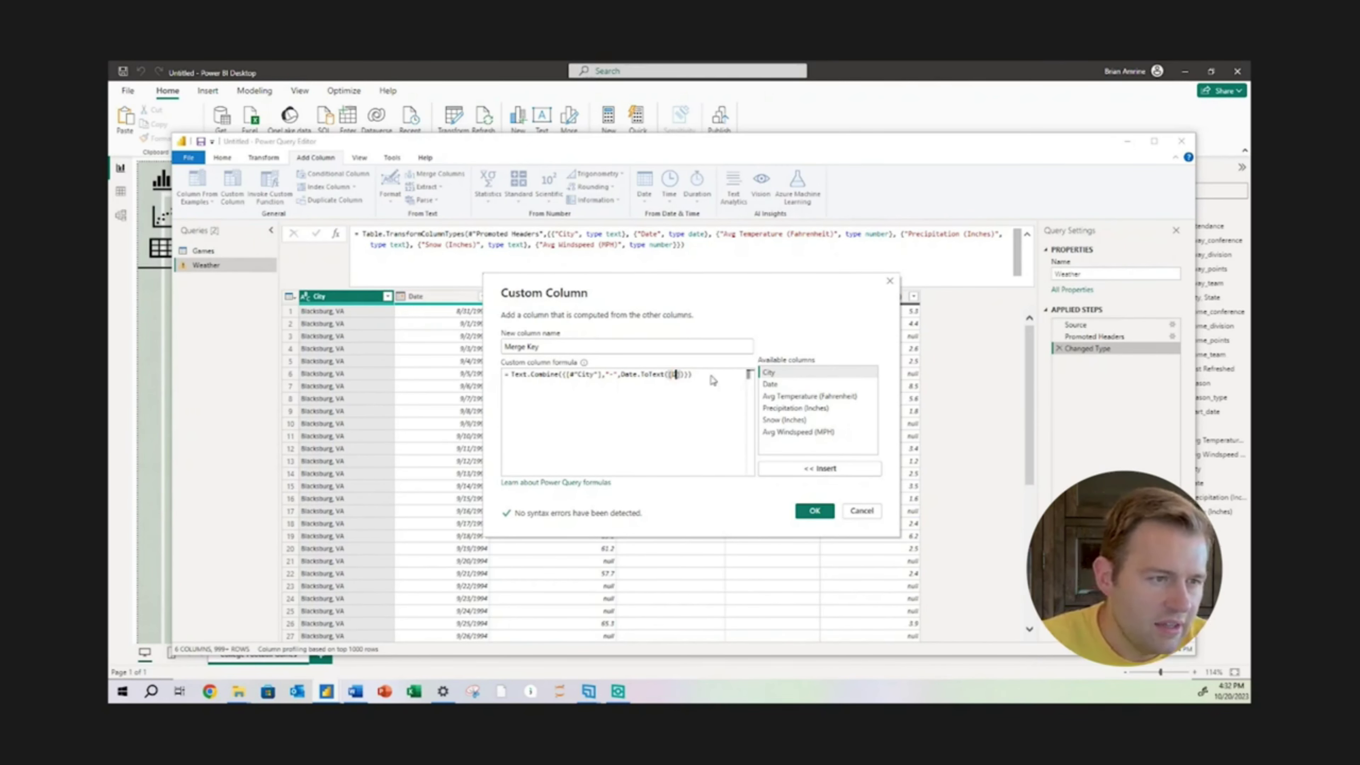
text(te)
key(End)
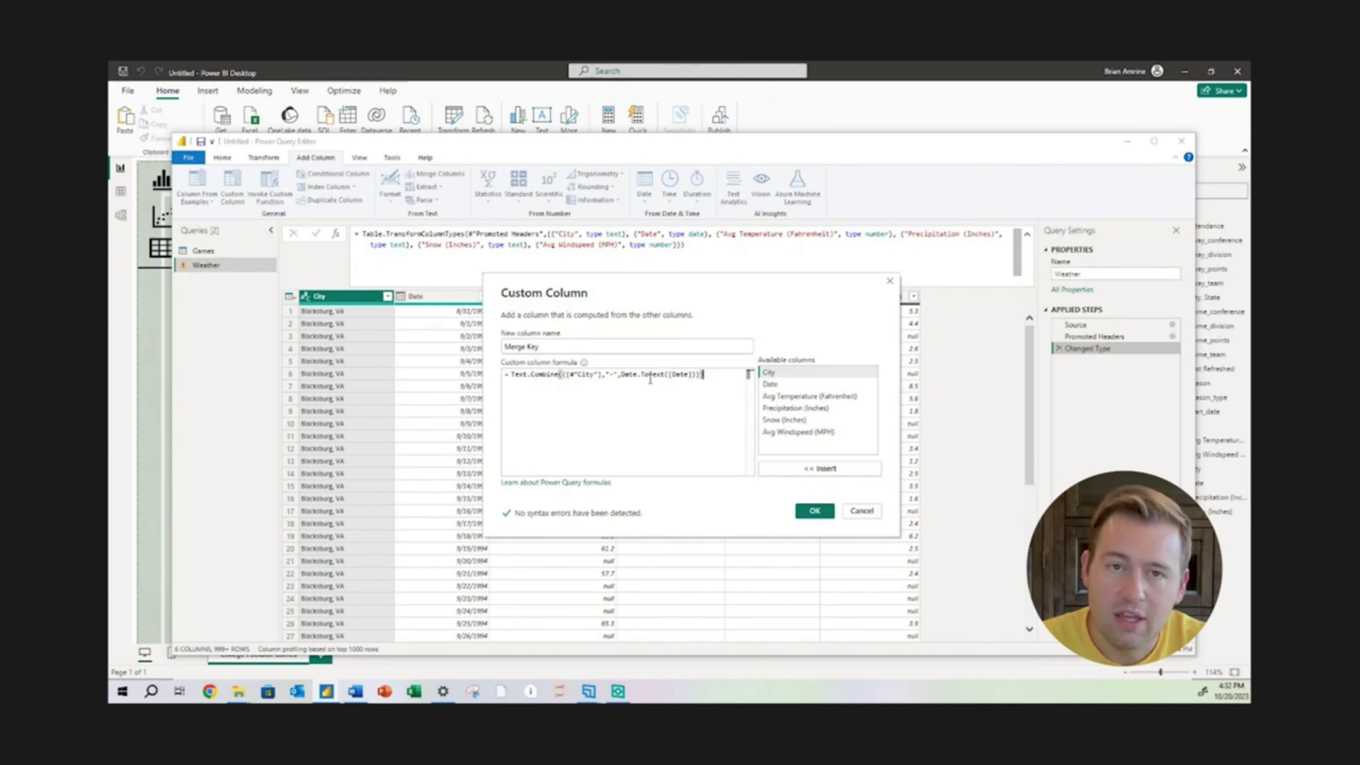
mouse_move(650, 379)
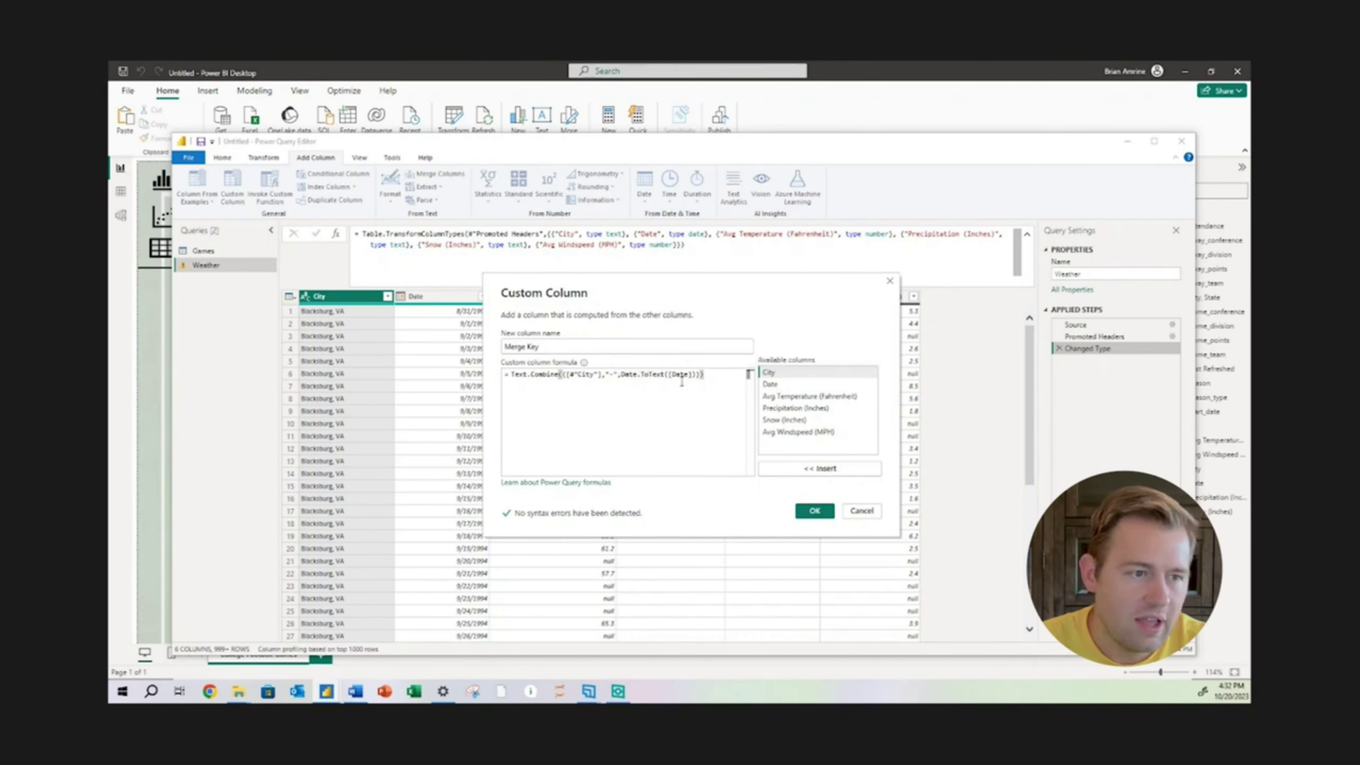
click(813, 510)
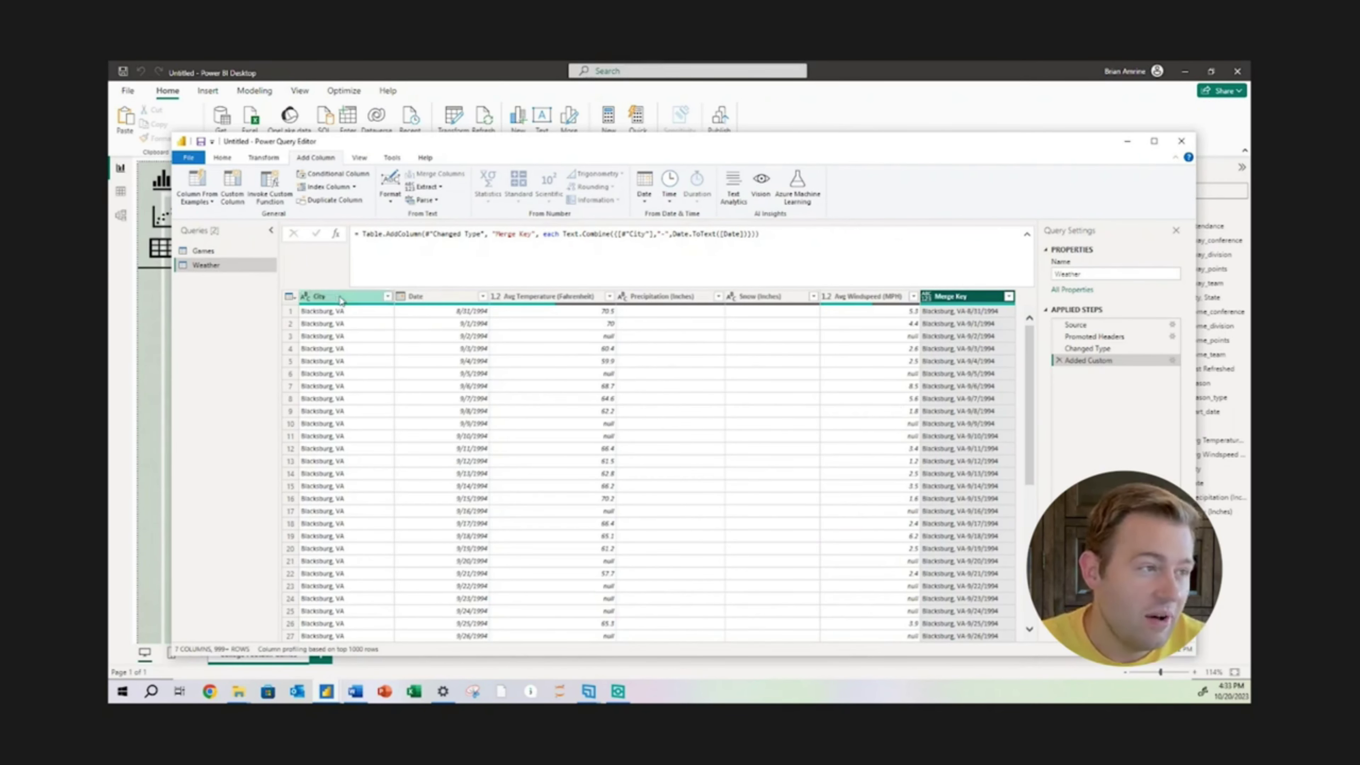
Step: Apply the pending query changes and close the Power Query Editor
click(222, 158)
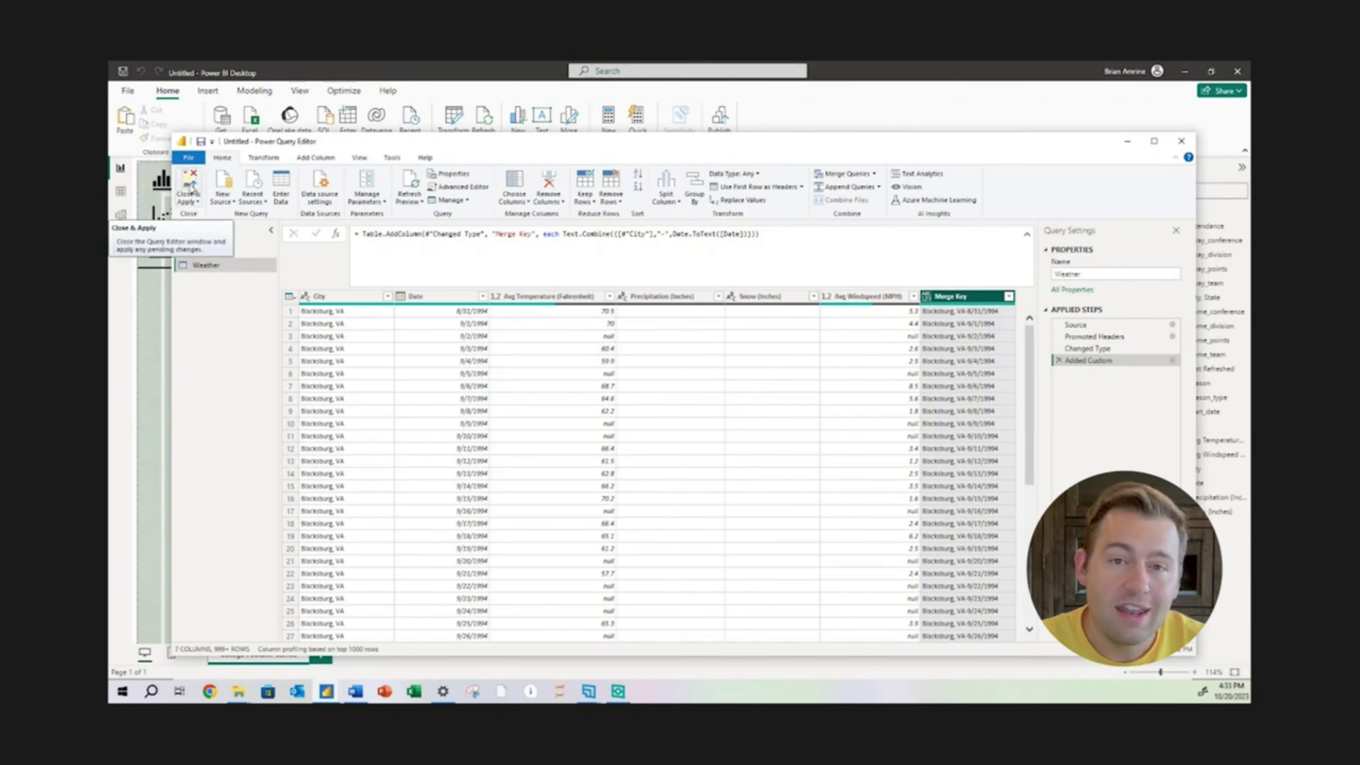
click(192, 189)
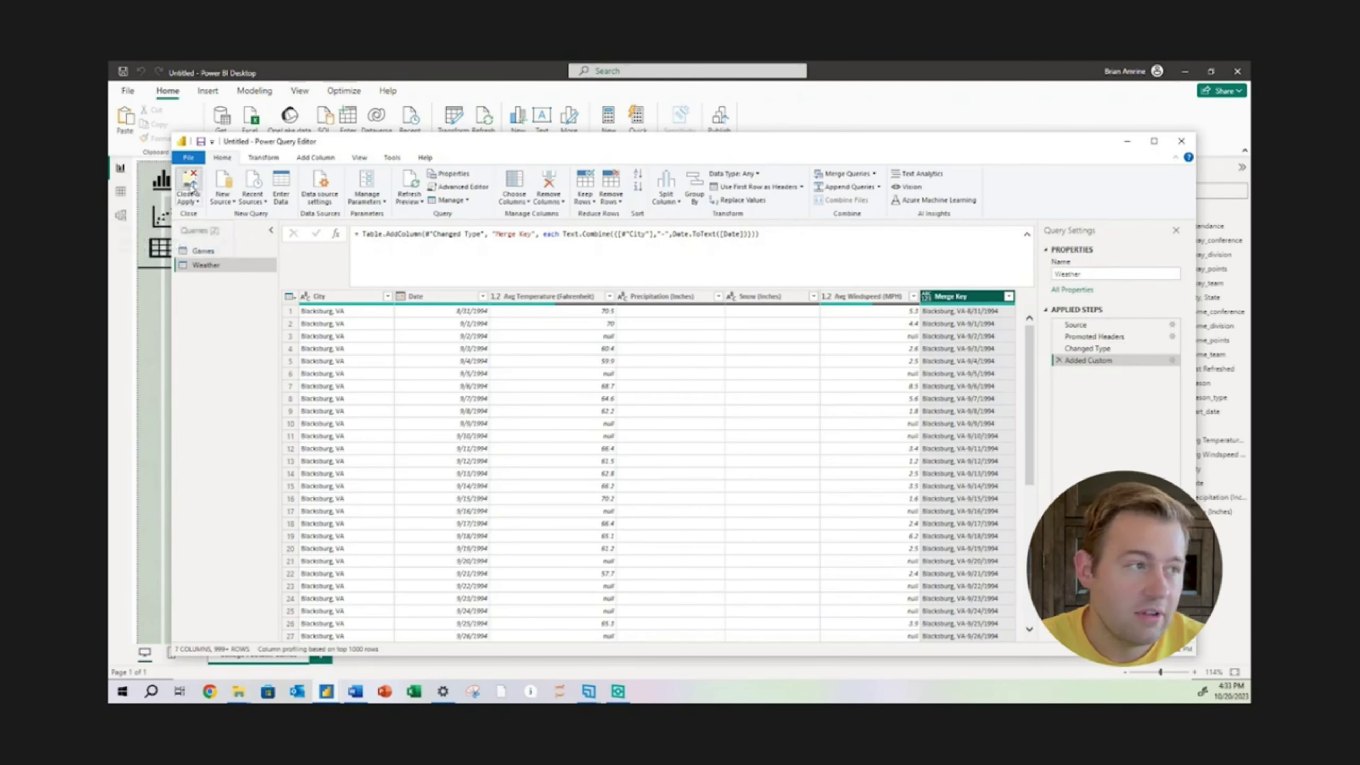